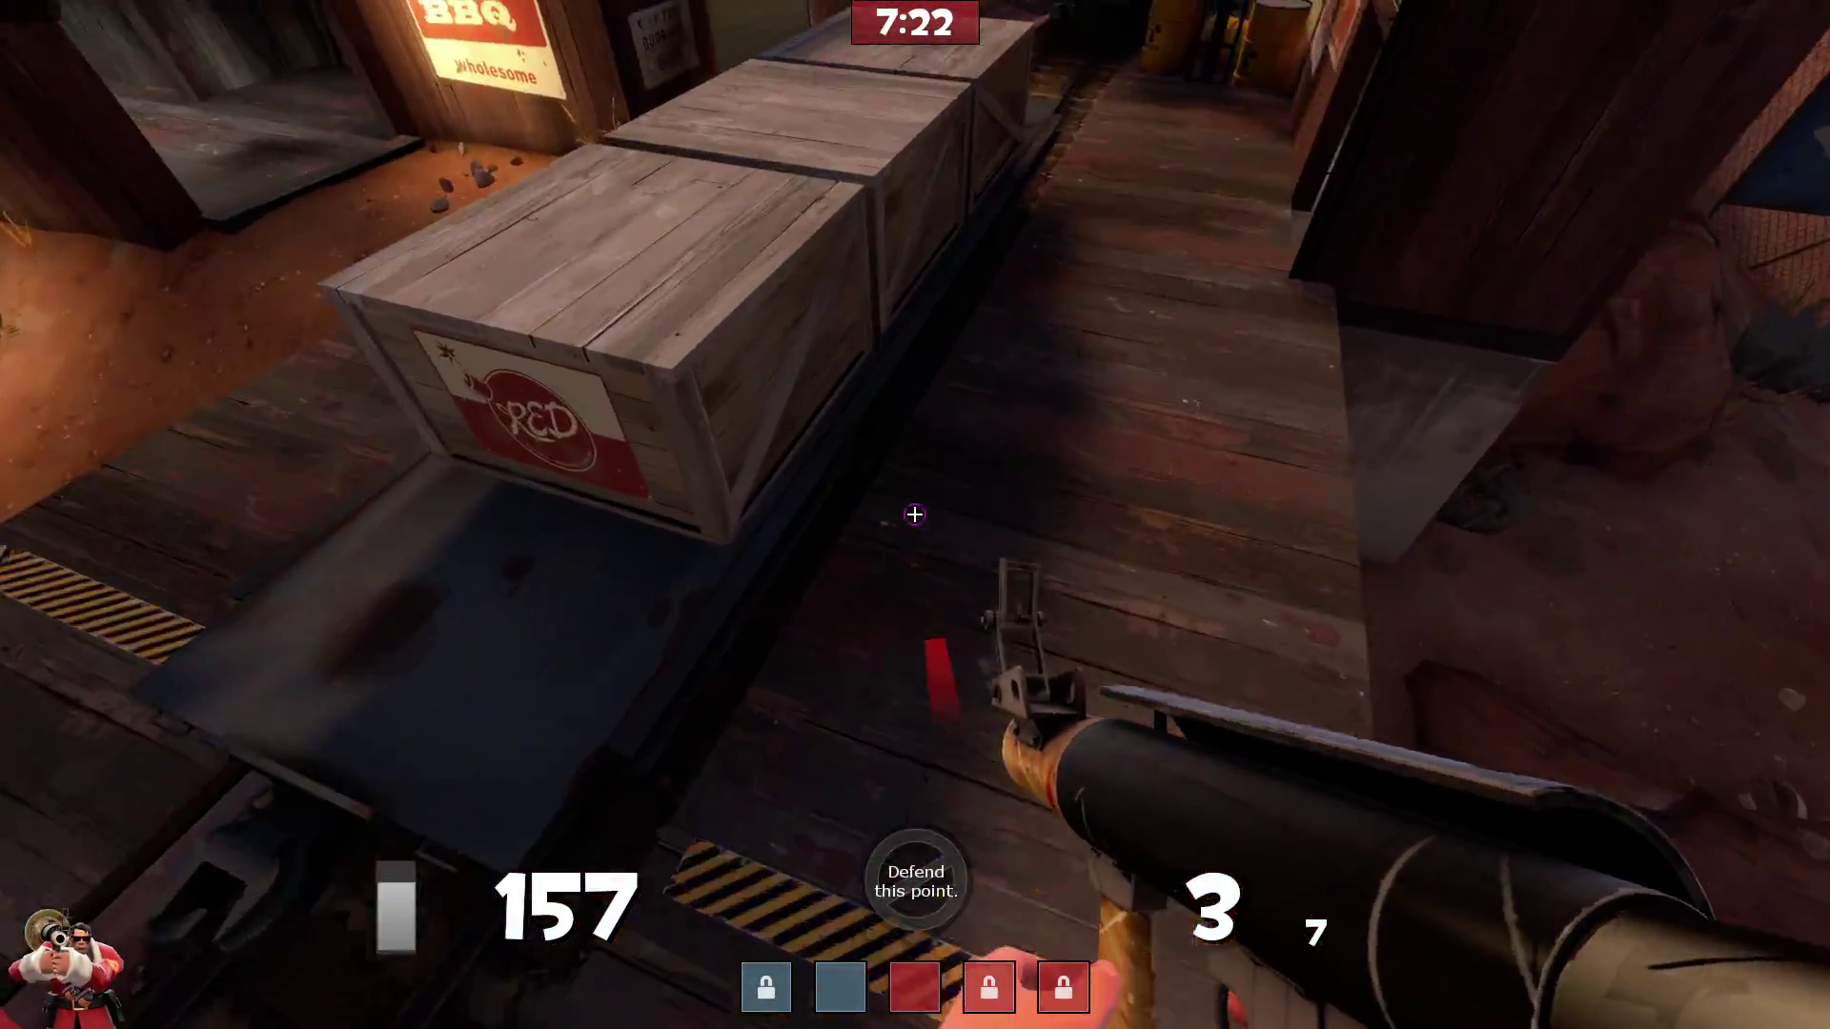
click(915, 514)
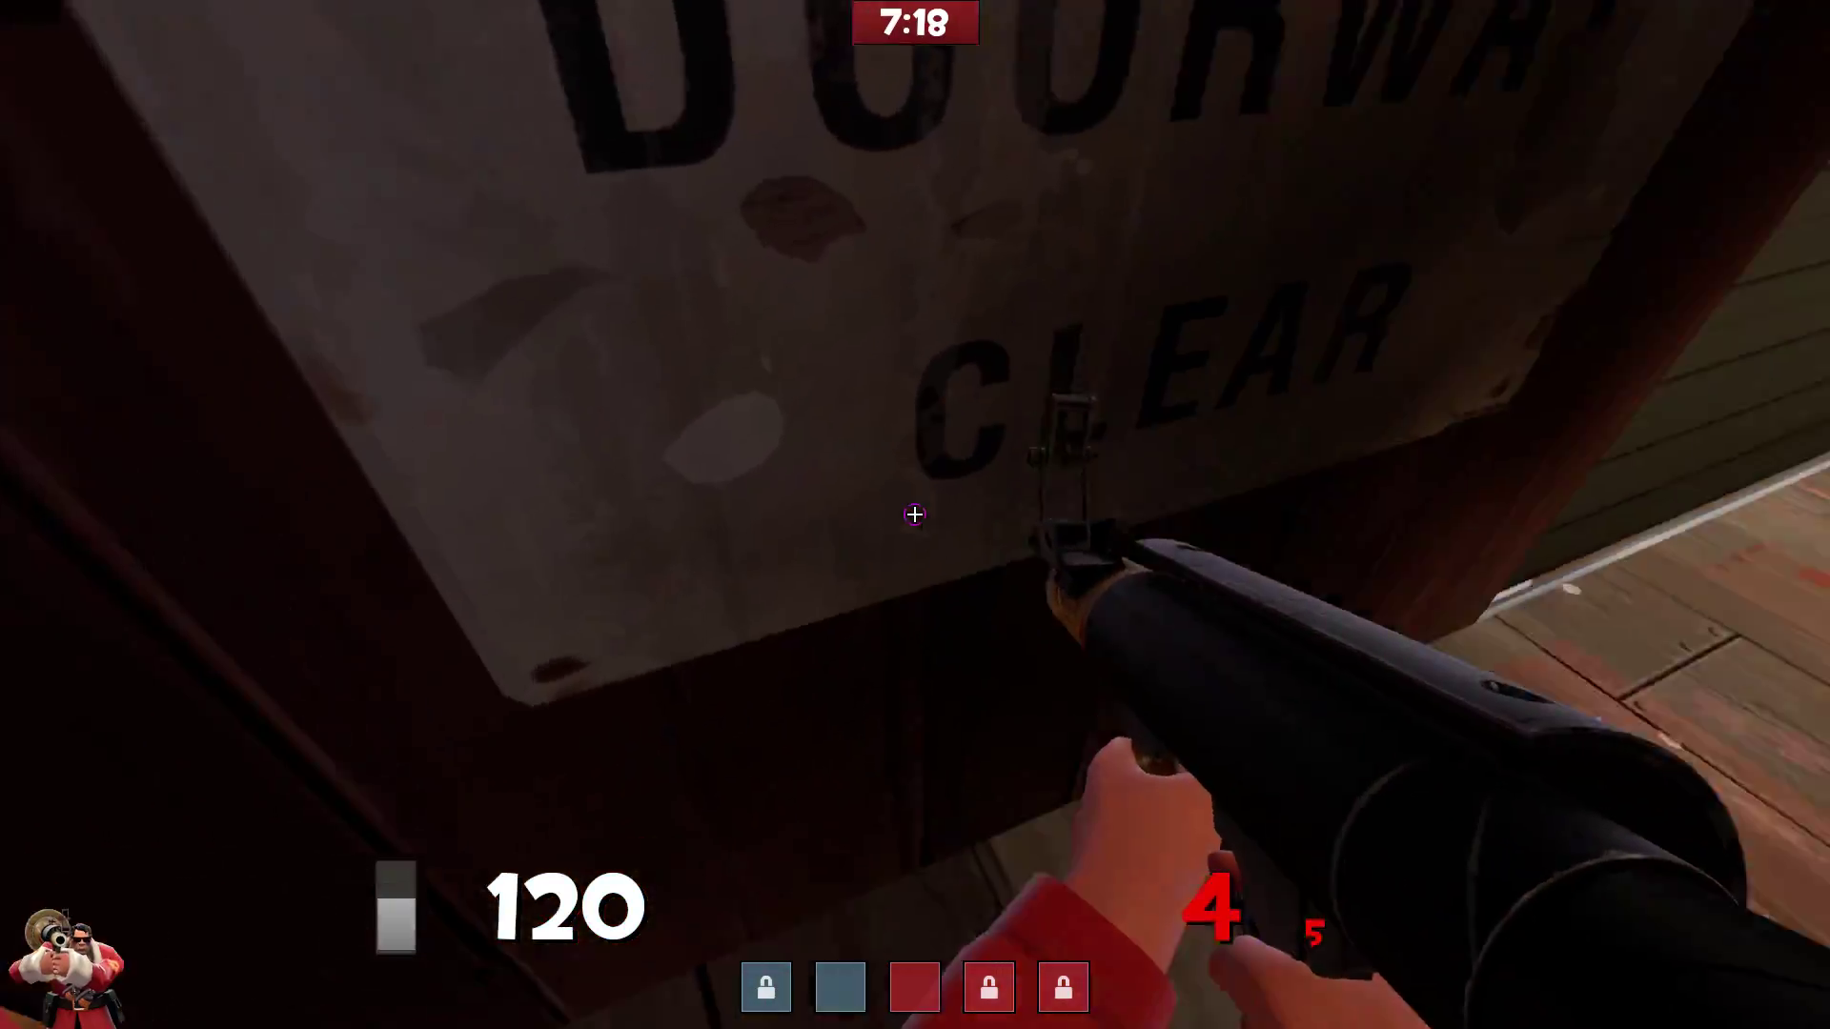
click(915, 515)
key(w)
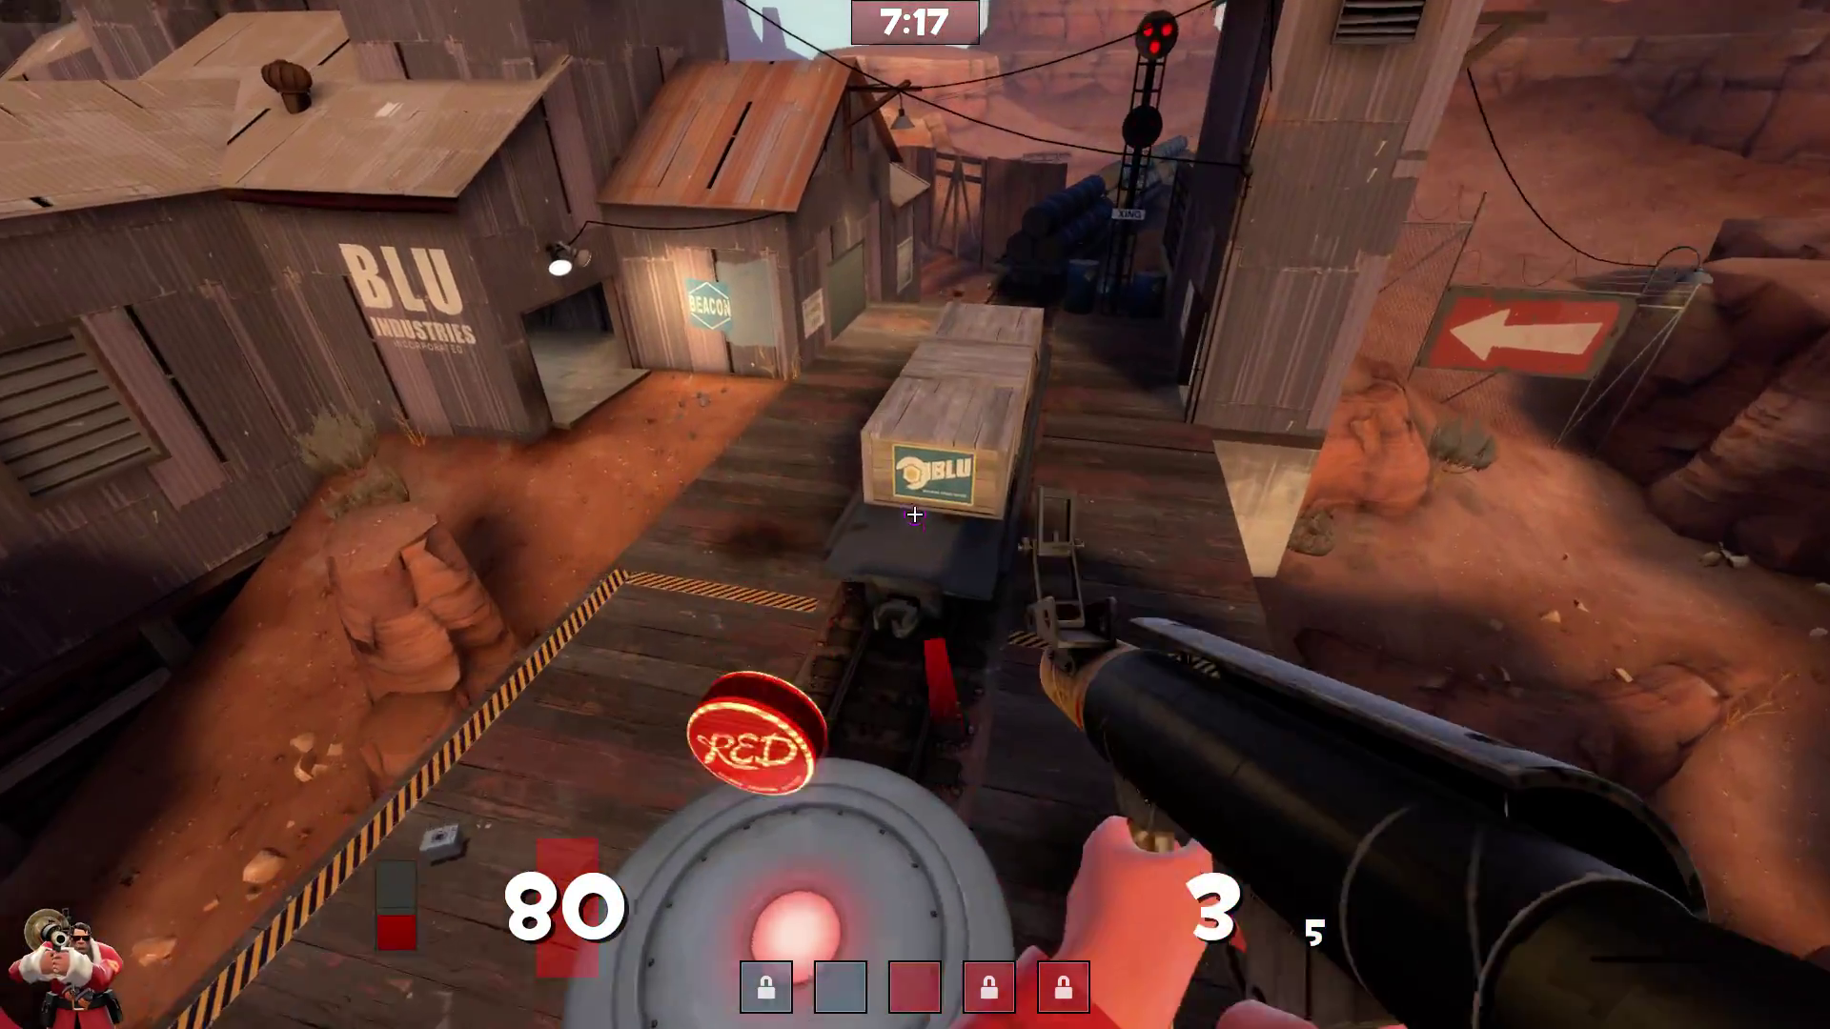
key(r)
key(w)
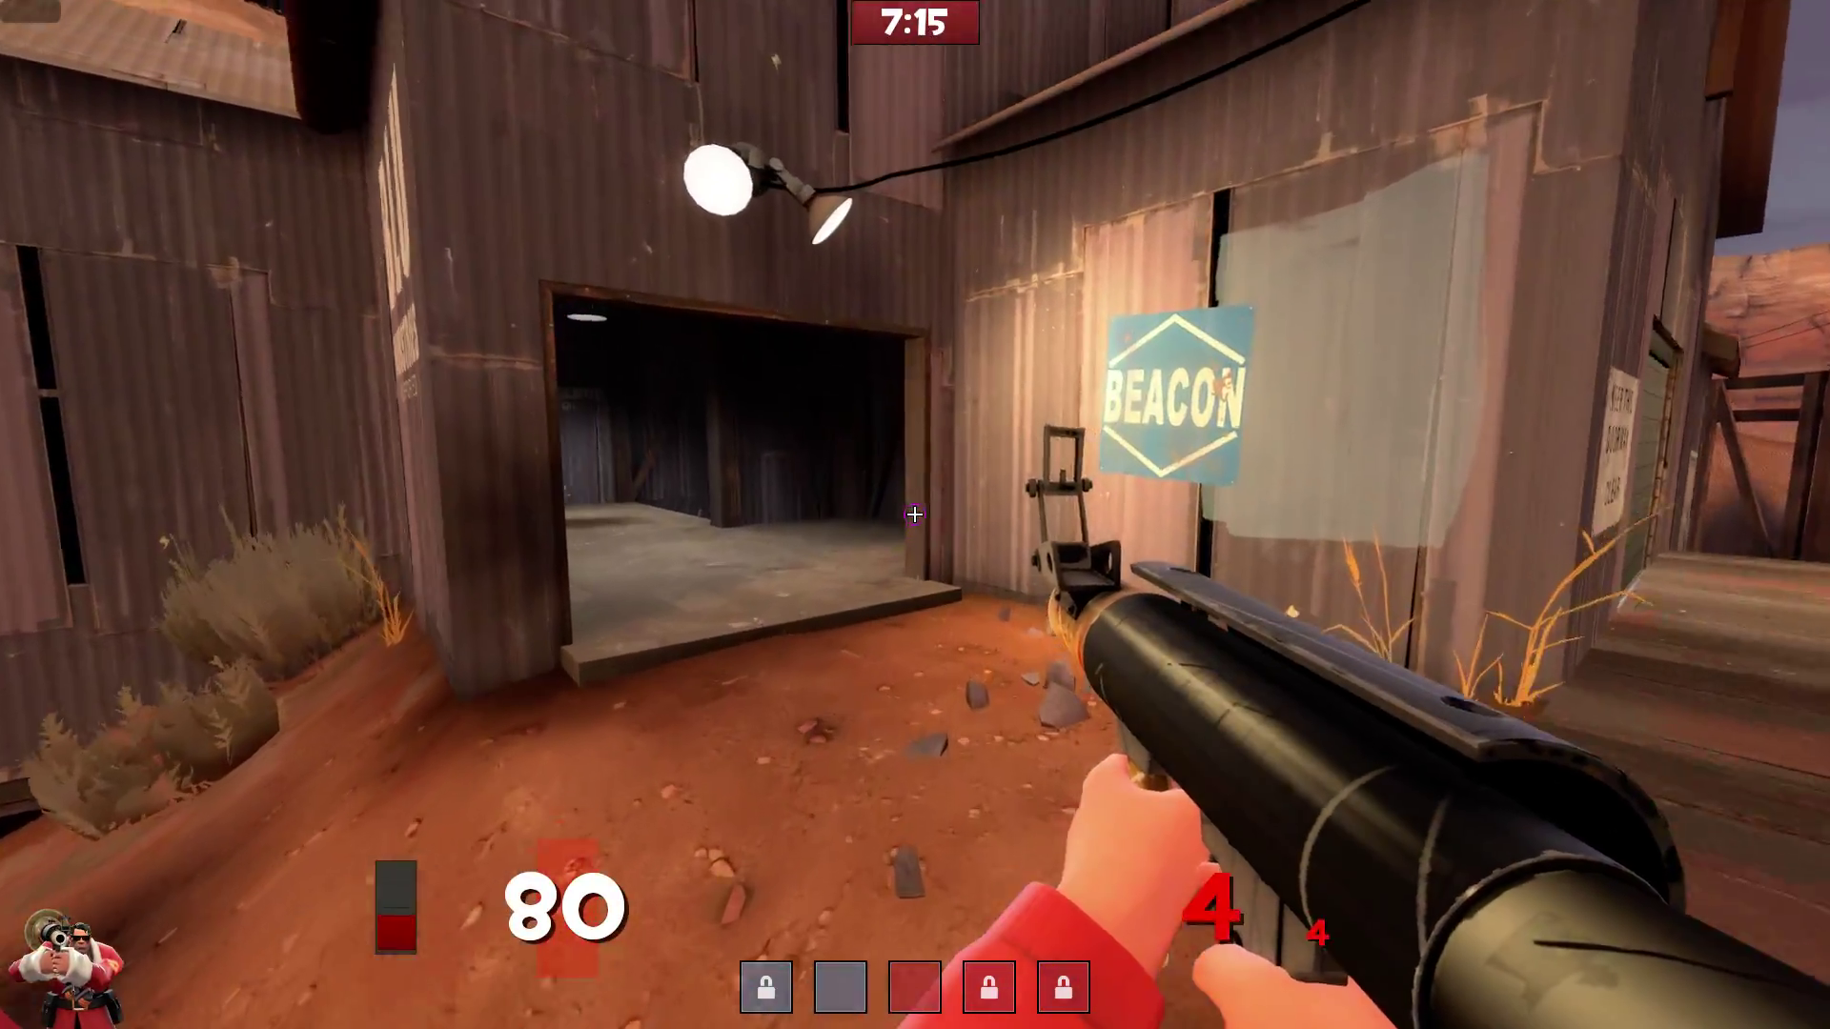
key(3)
key(w)
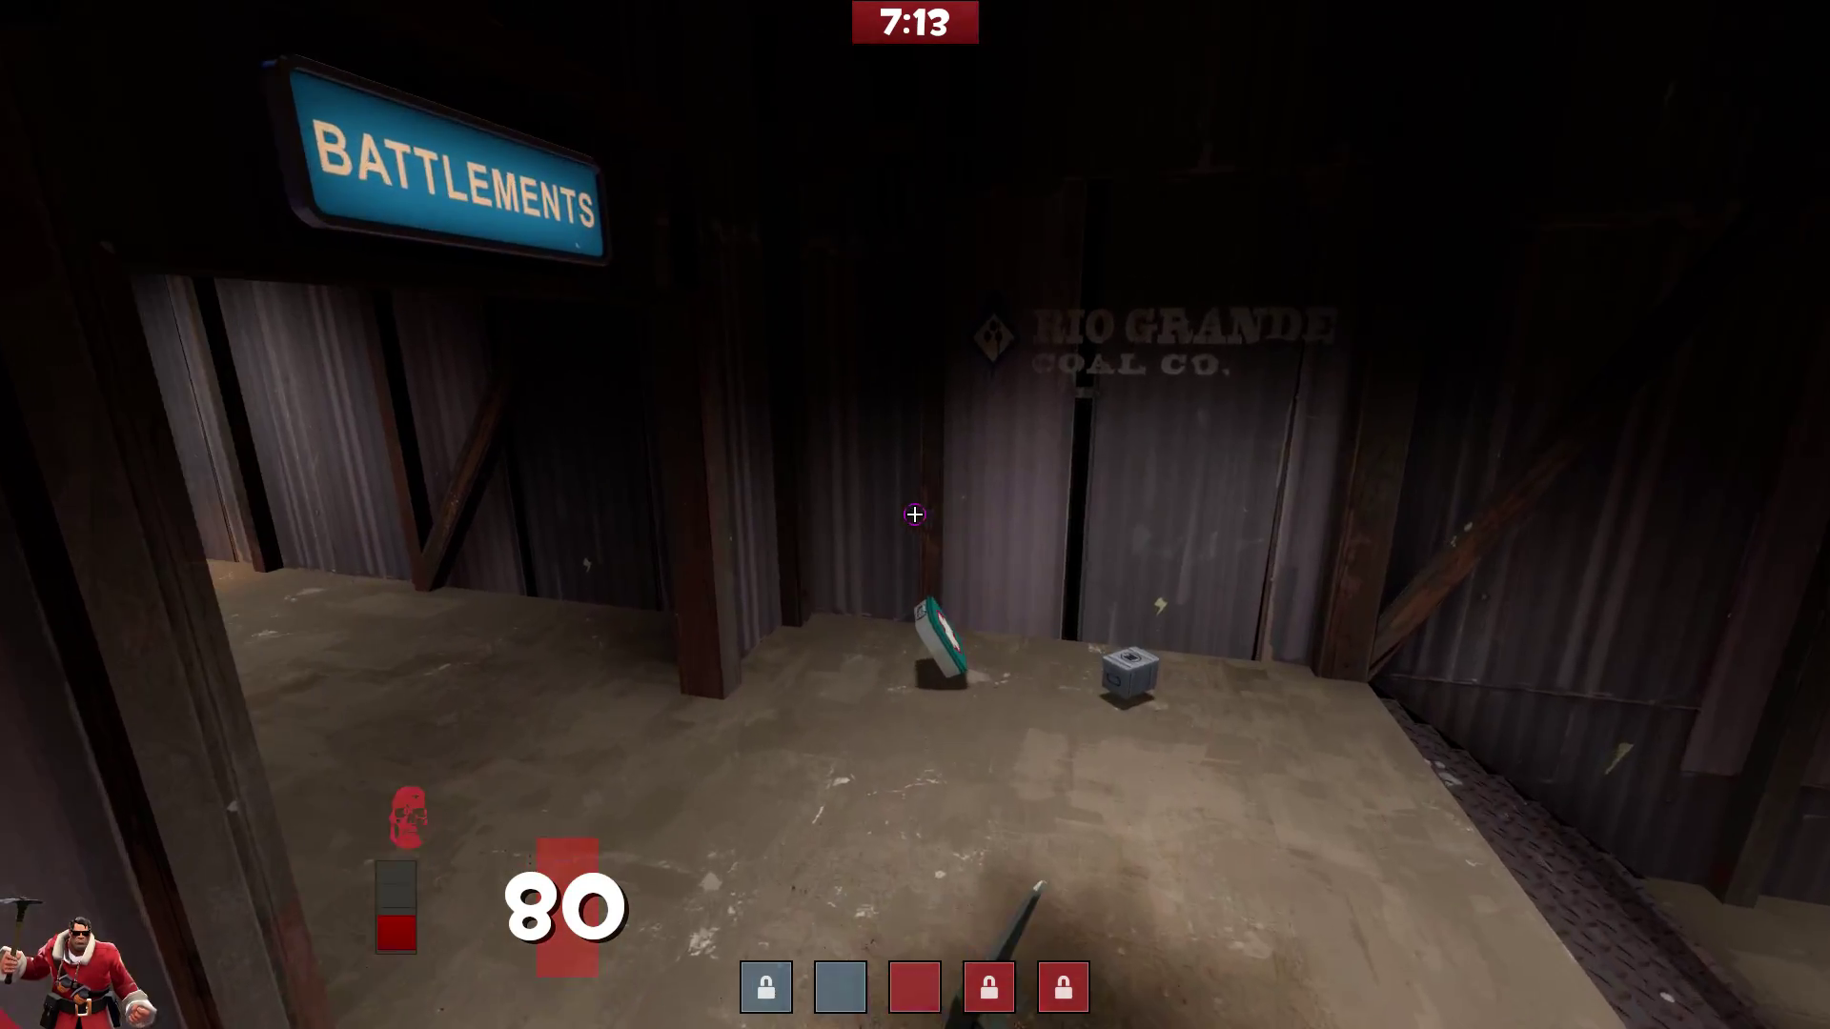
key(1)
key(w)
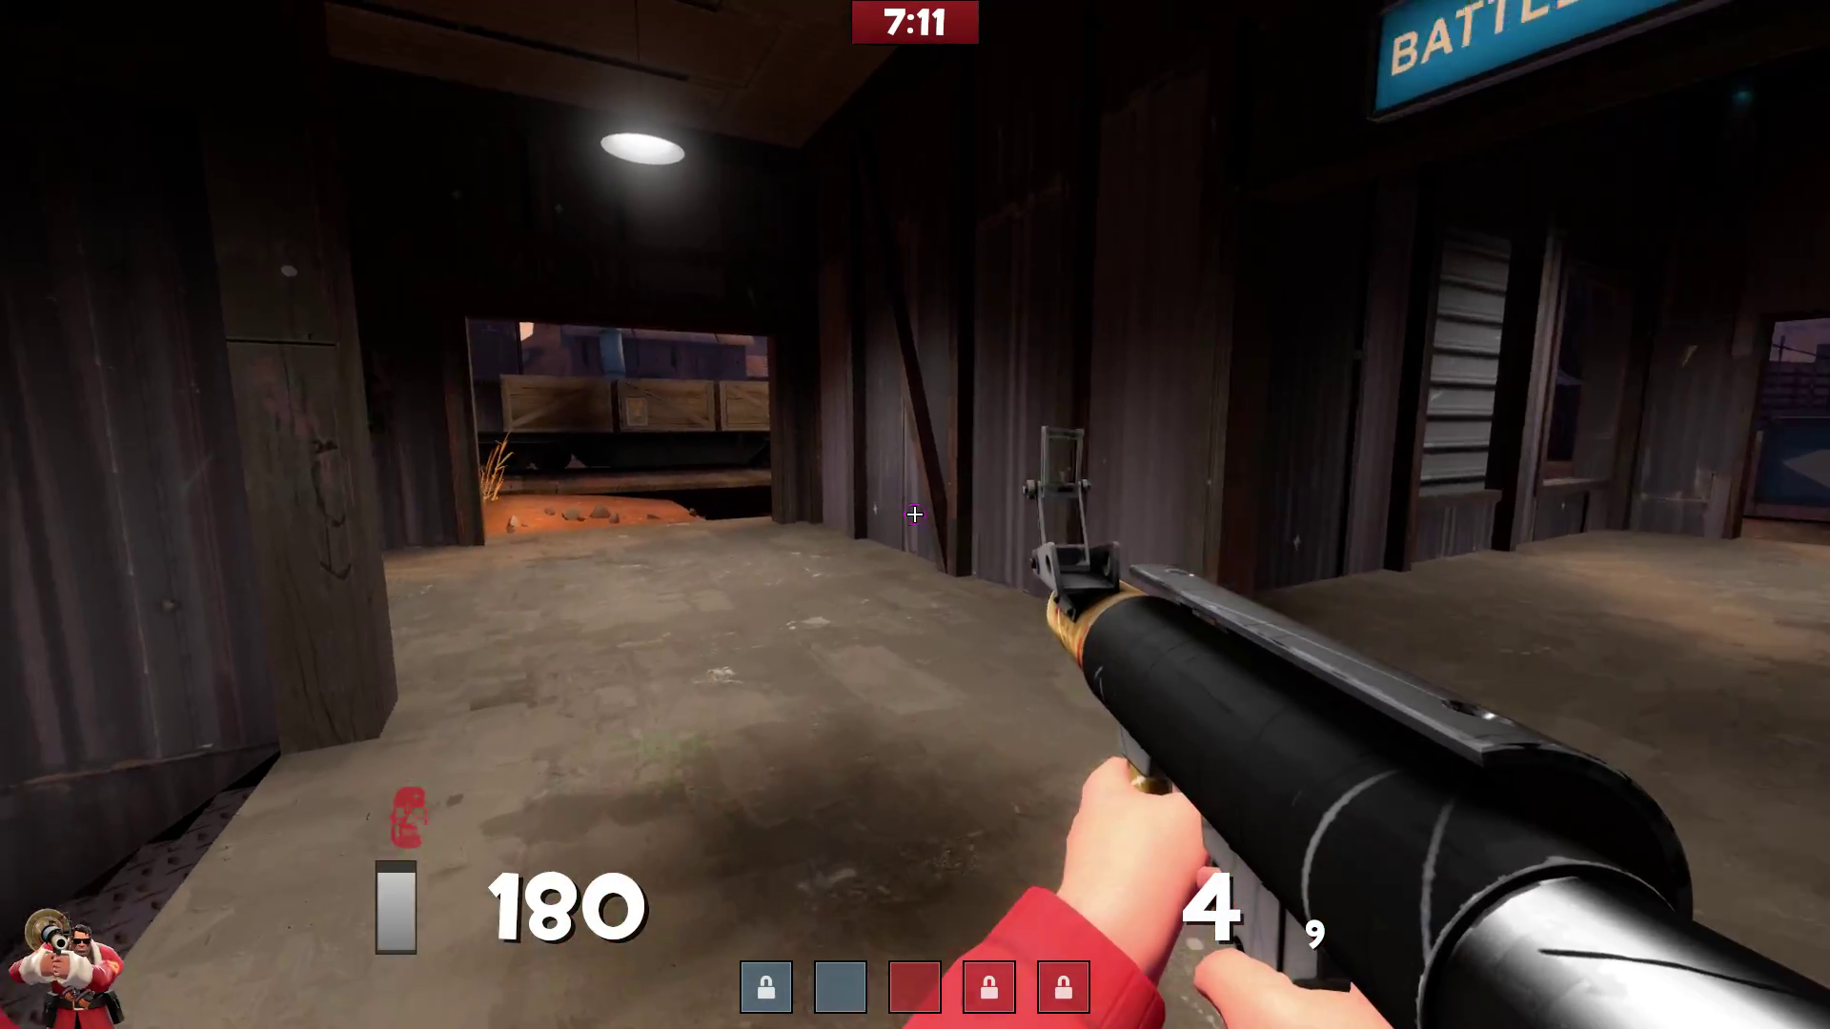
key(w)
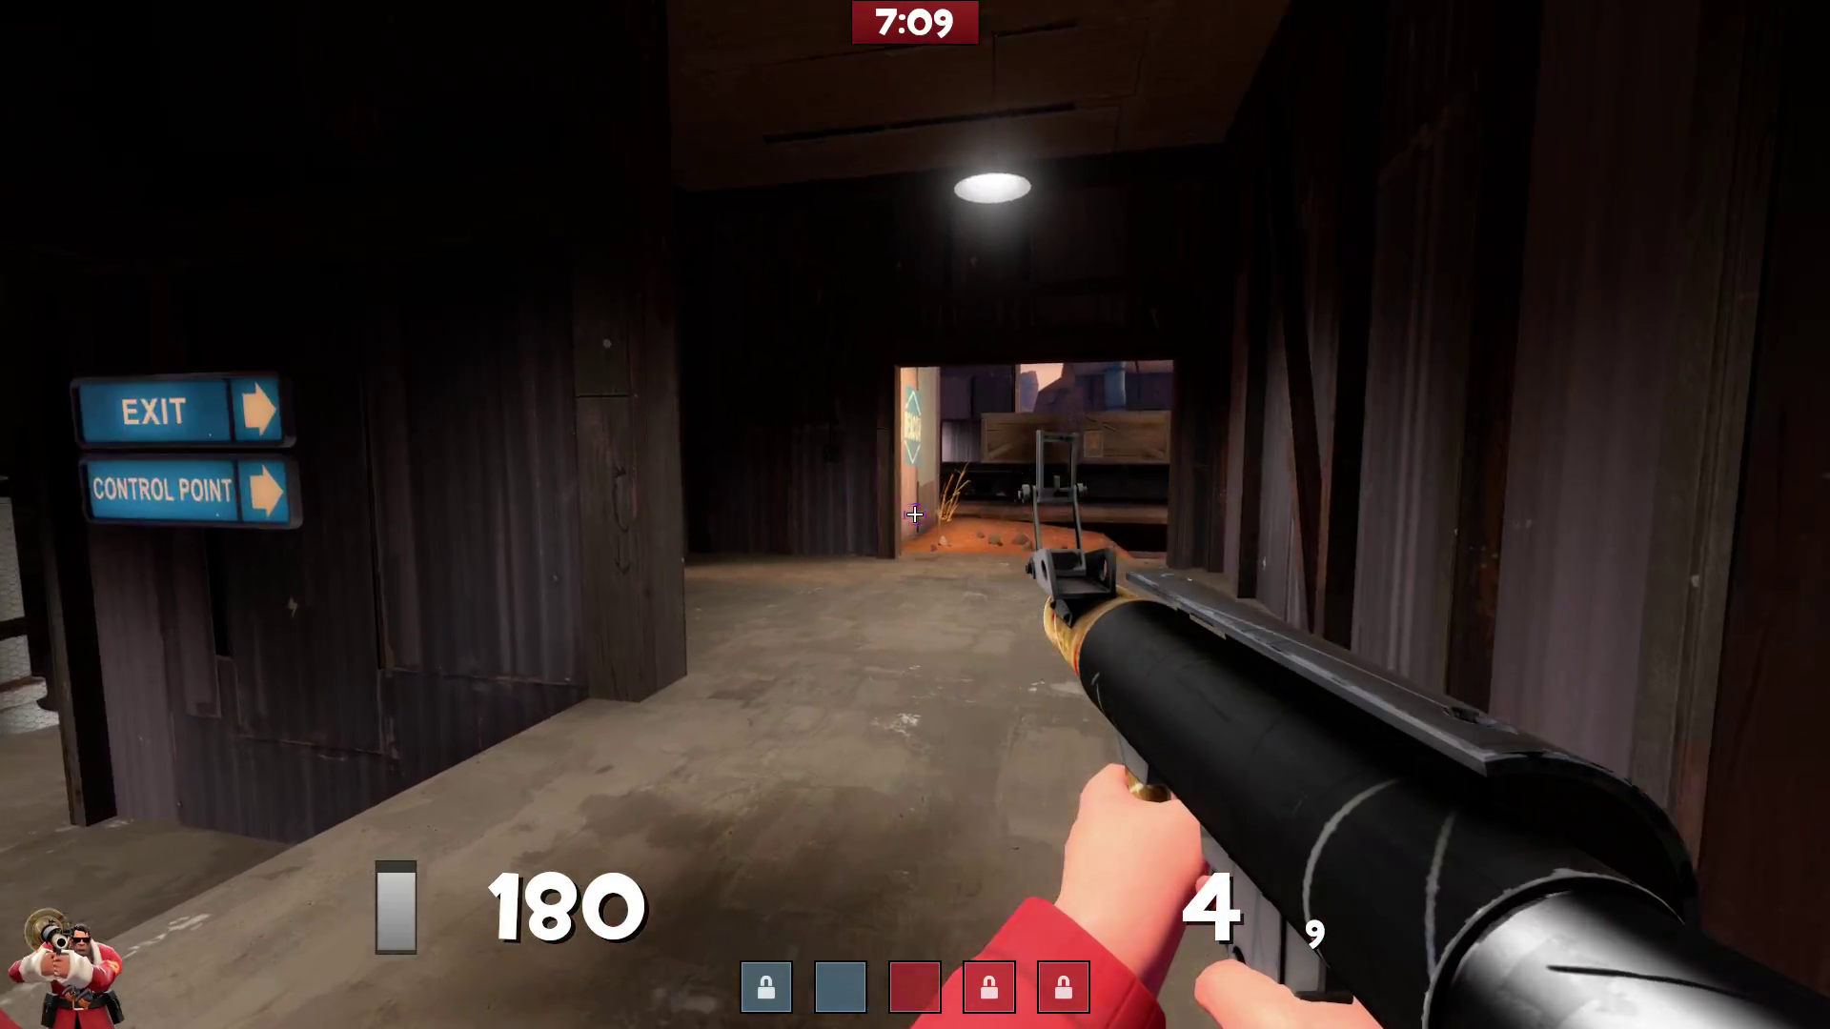
key(w)
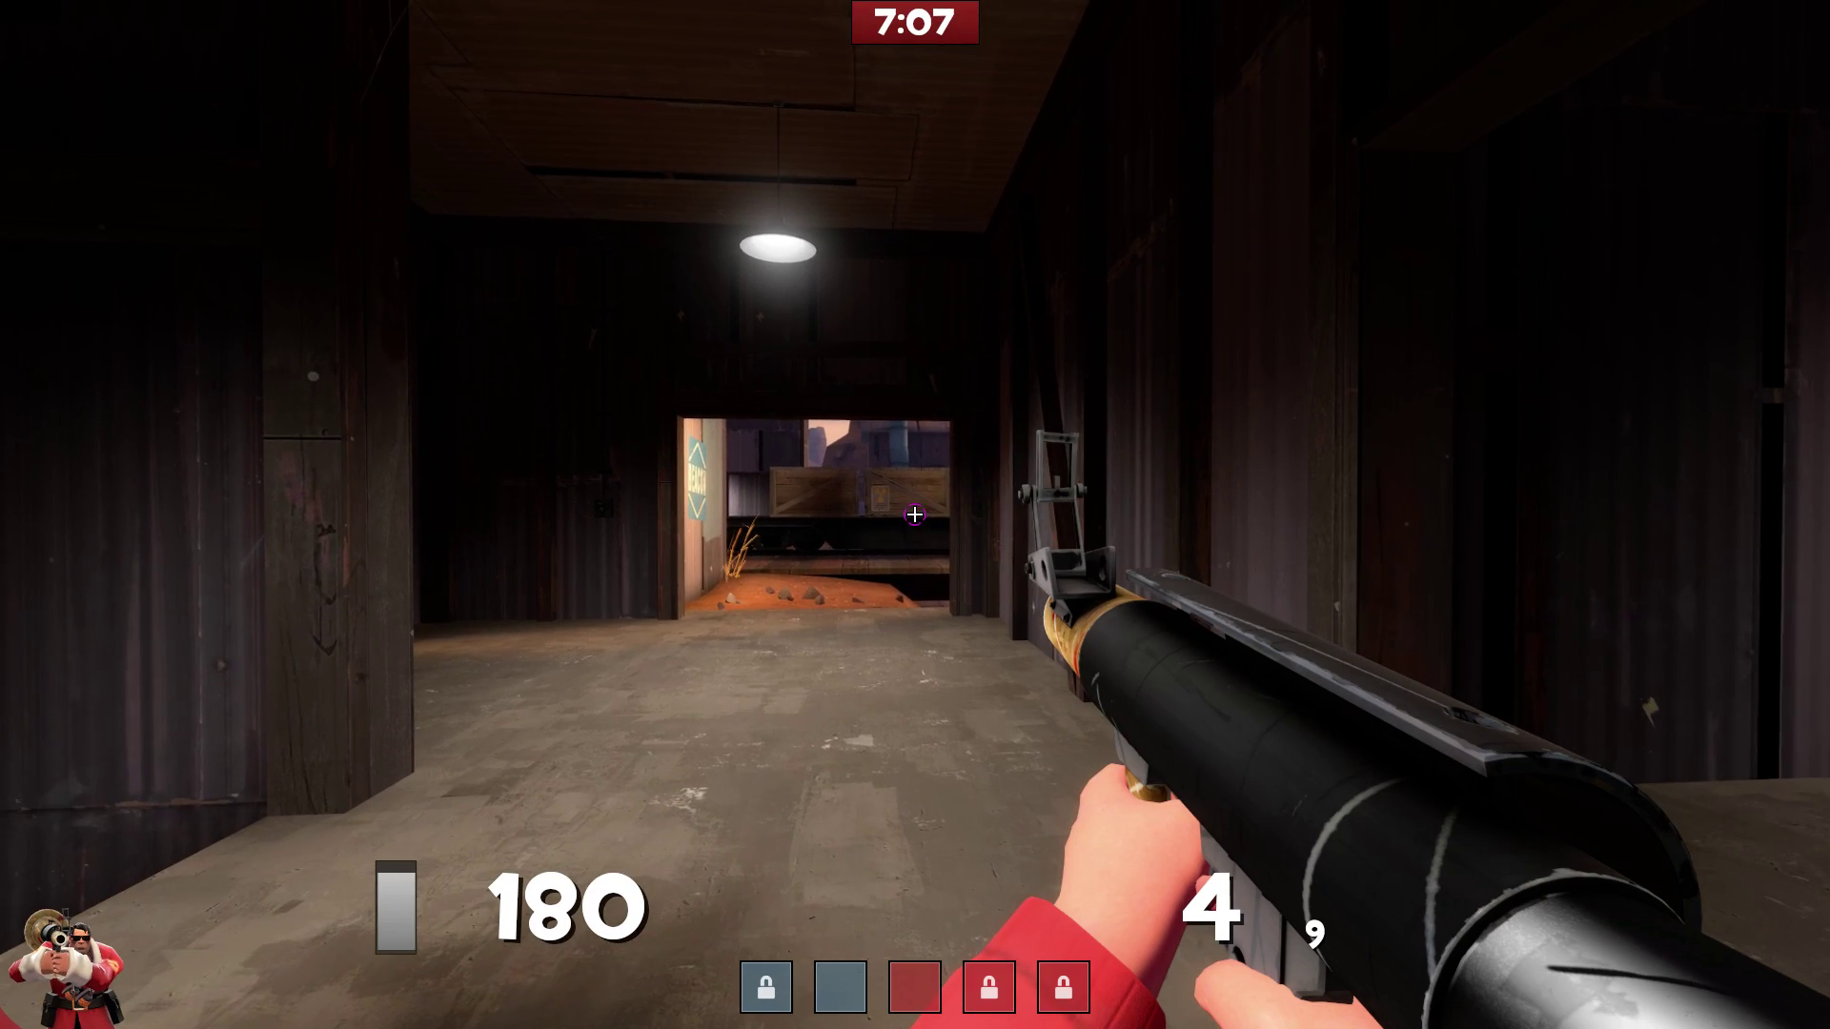
Leave the running game for the desktop and bring up the Steam library in a maximized window
key(super)
click(290, 868)
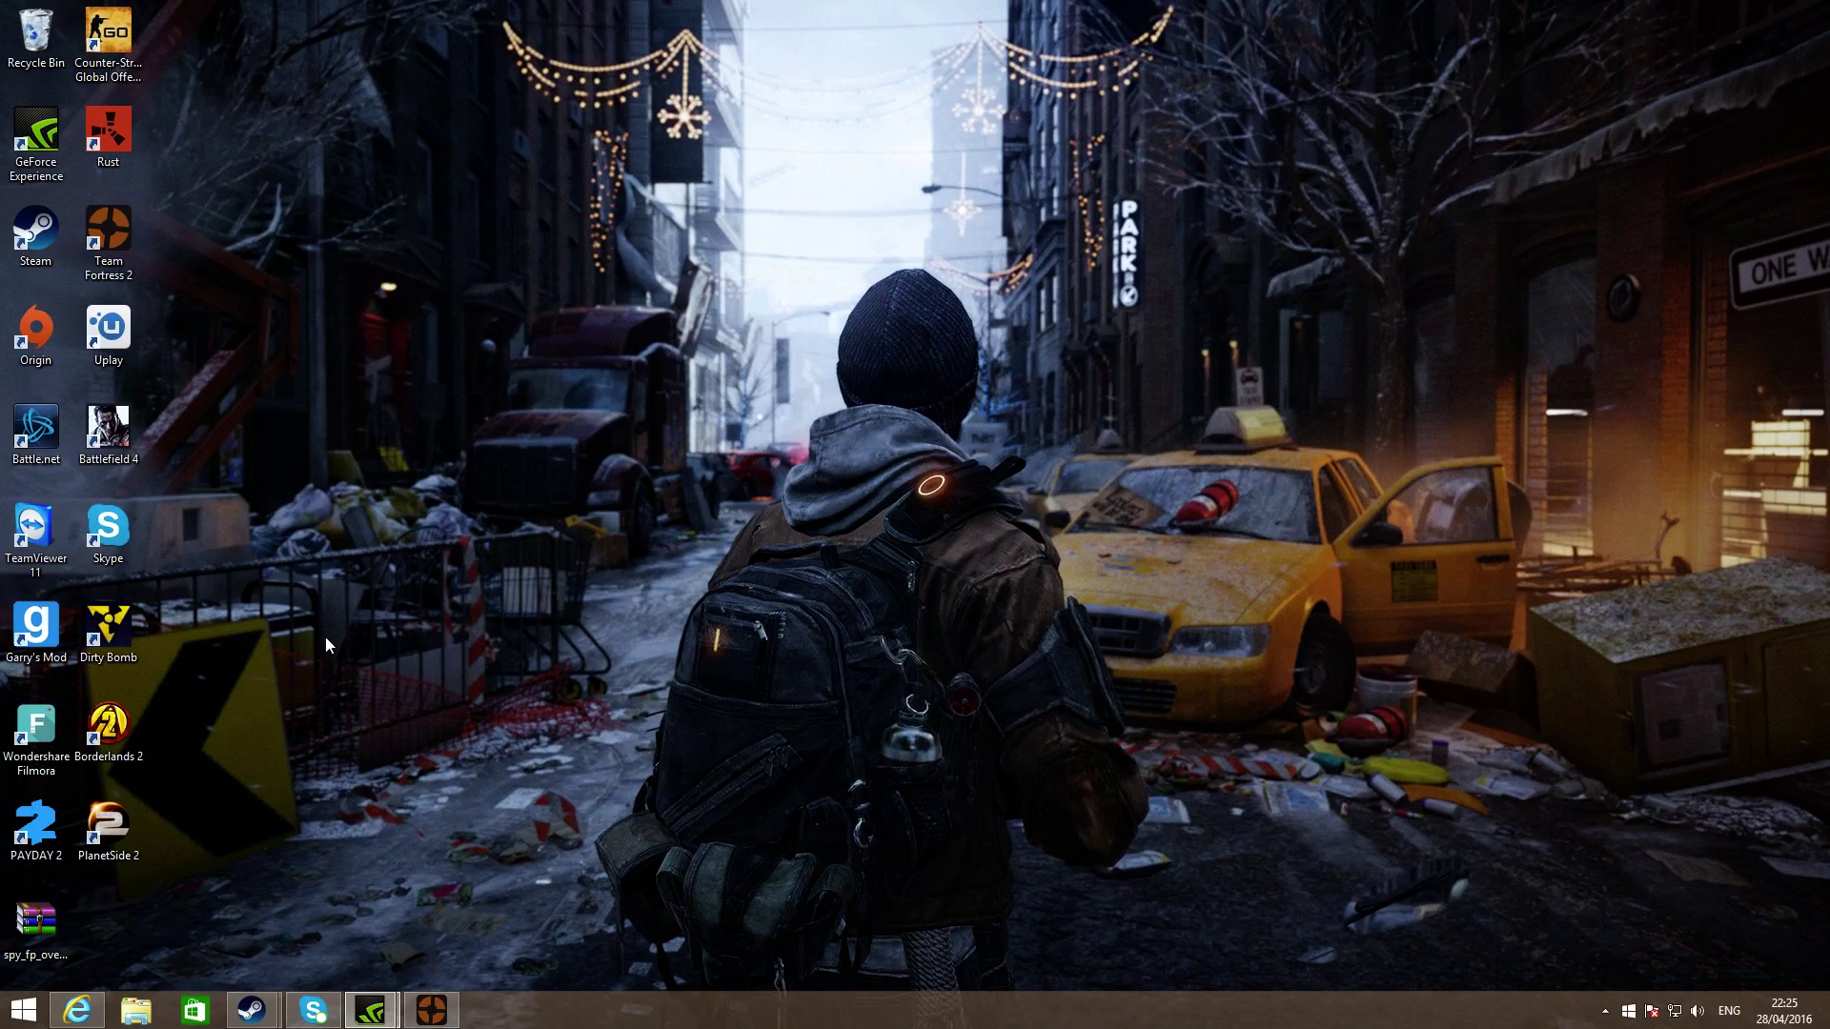
drag(774, 229, 1096, 688)
mouse_move(252, 1010)
click(84, 851)
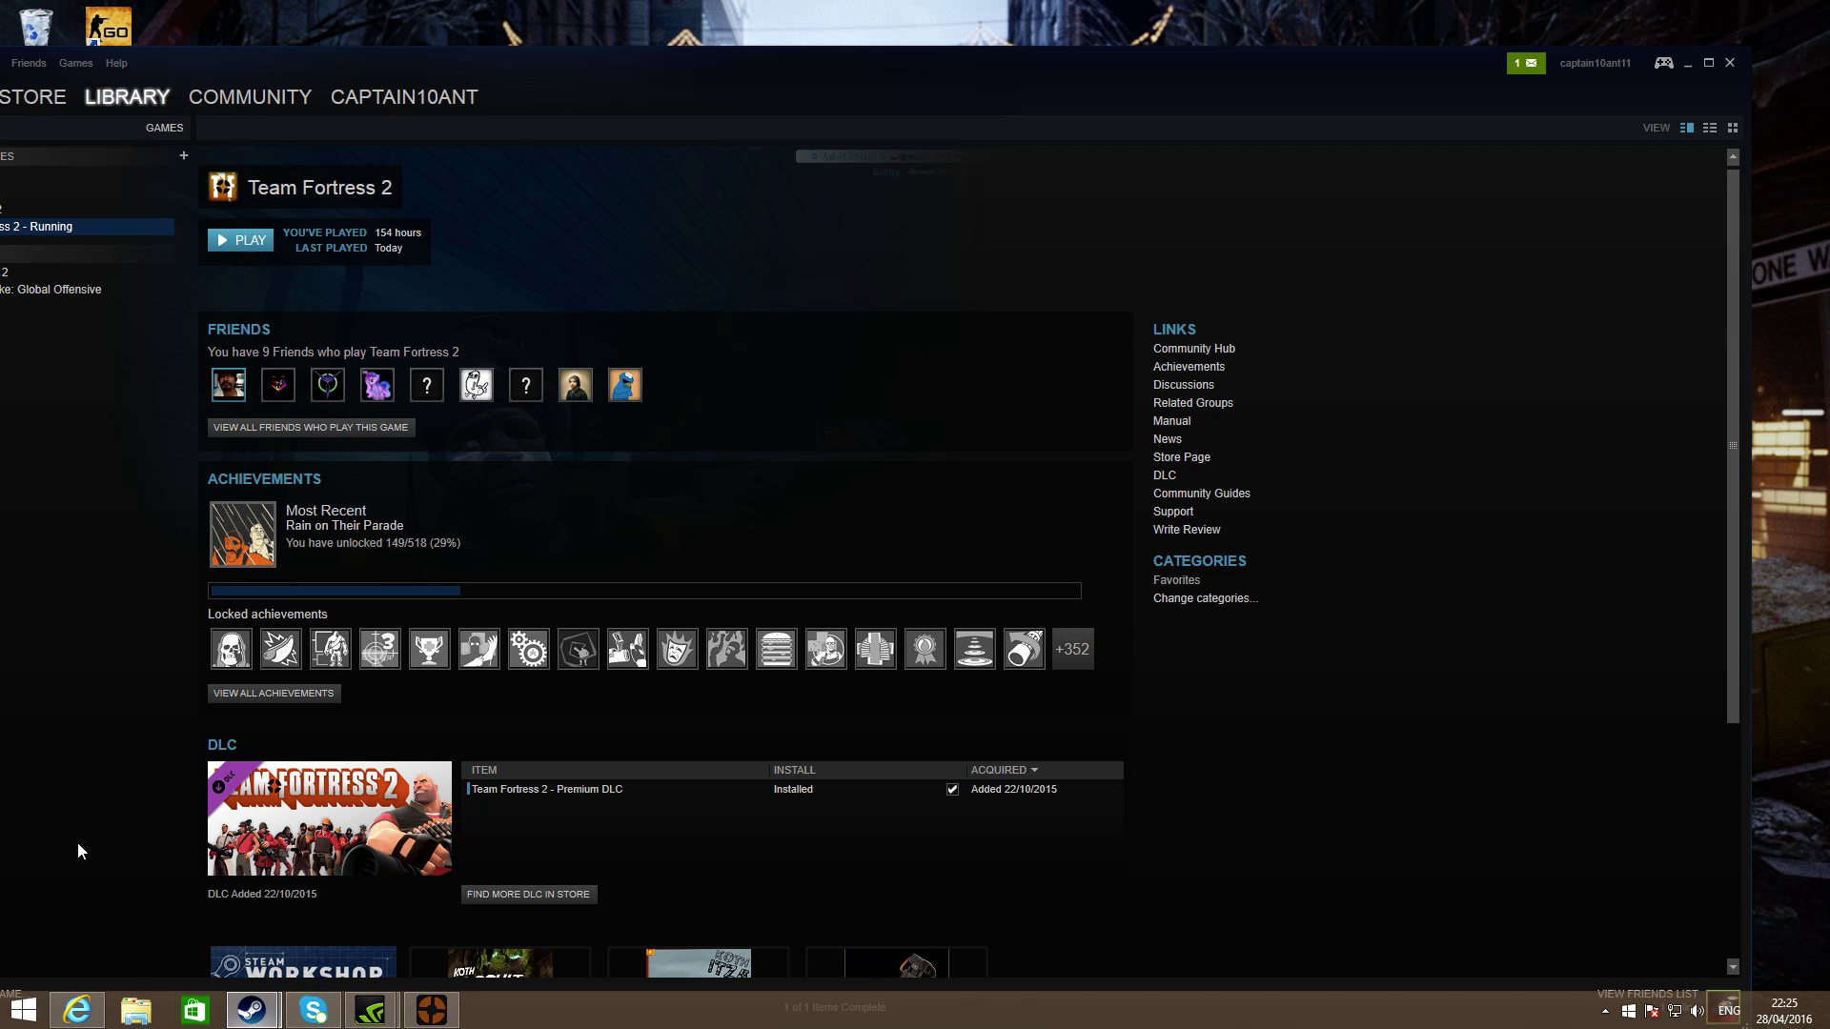
click(1708, 64)
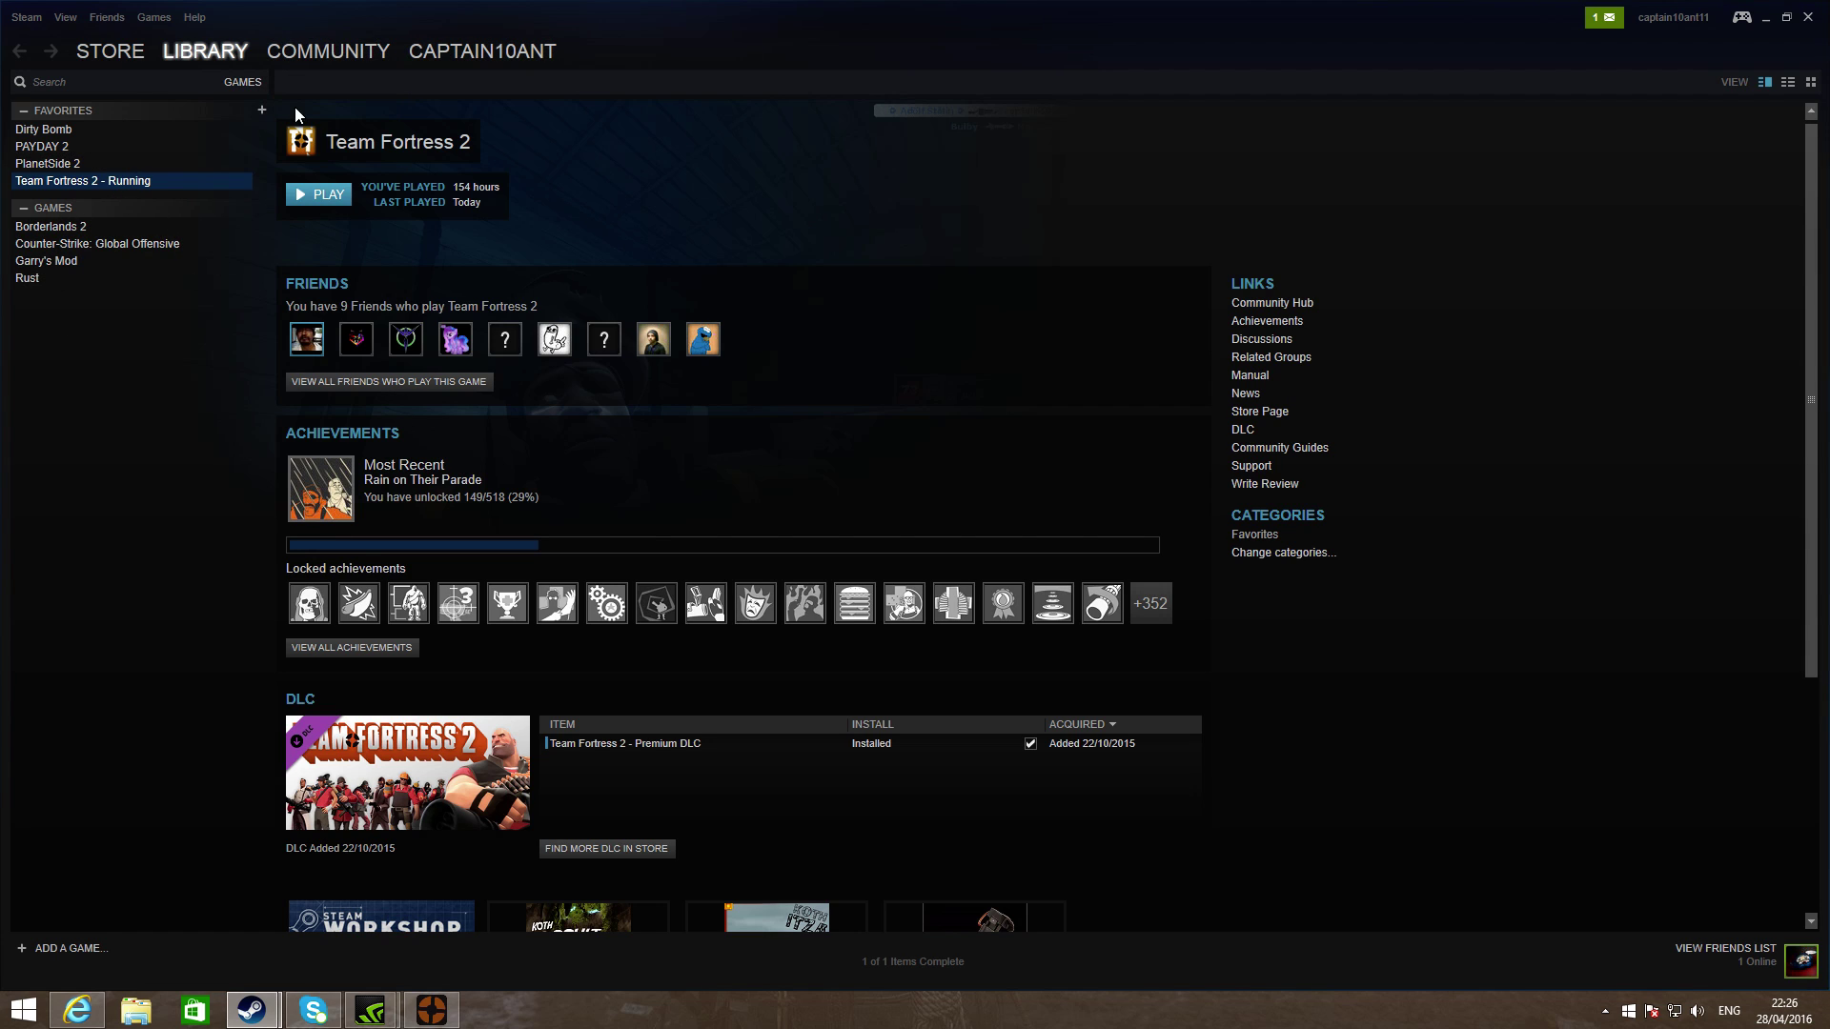
Open the properties of Team Fortress 2 in the library and show its local files options
right_click(91, 184)
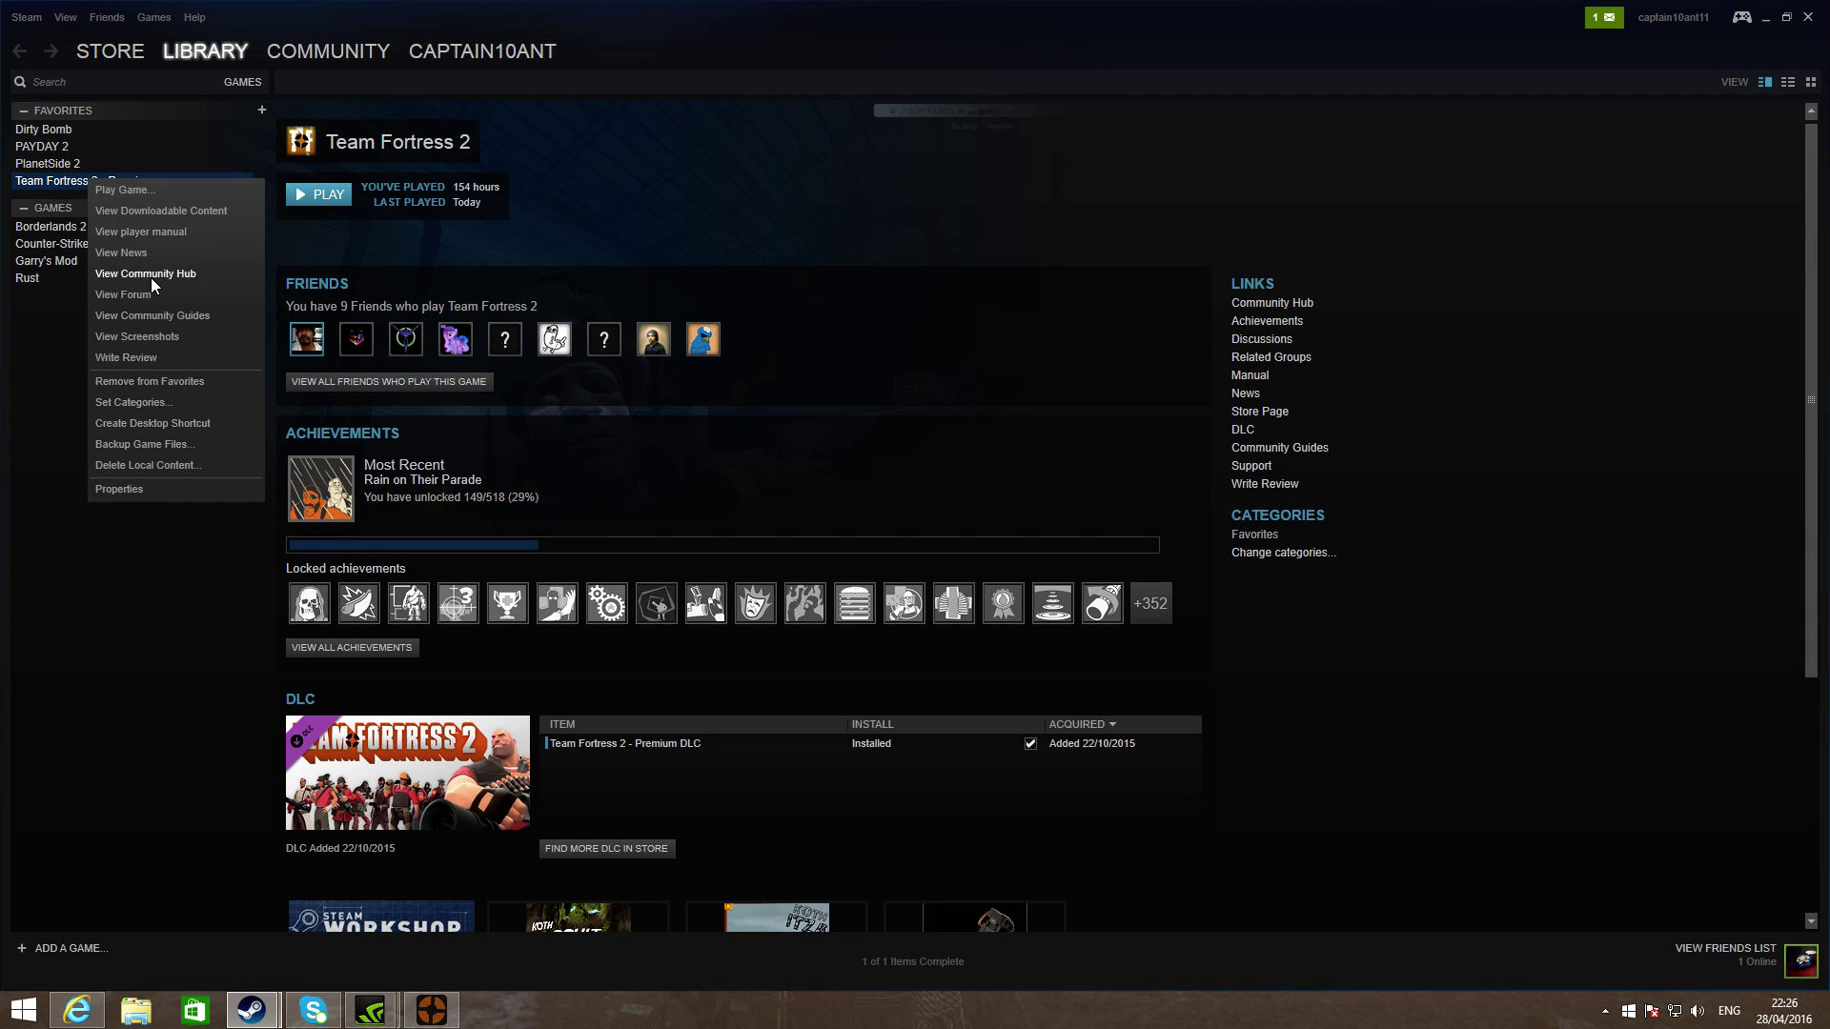
click(152, 488)
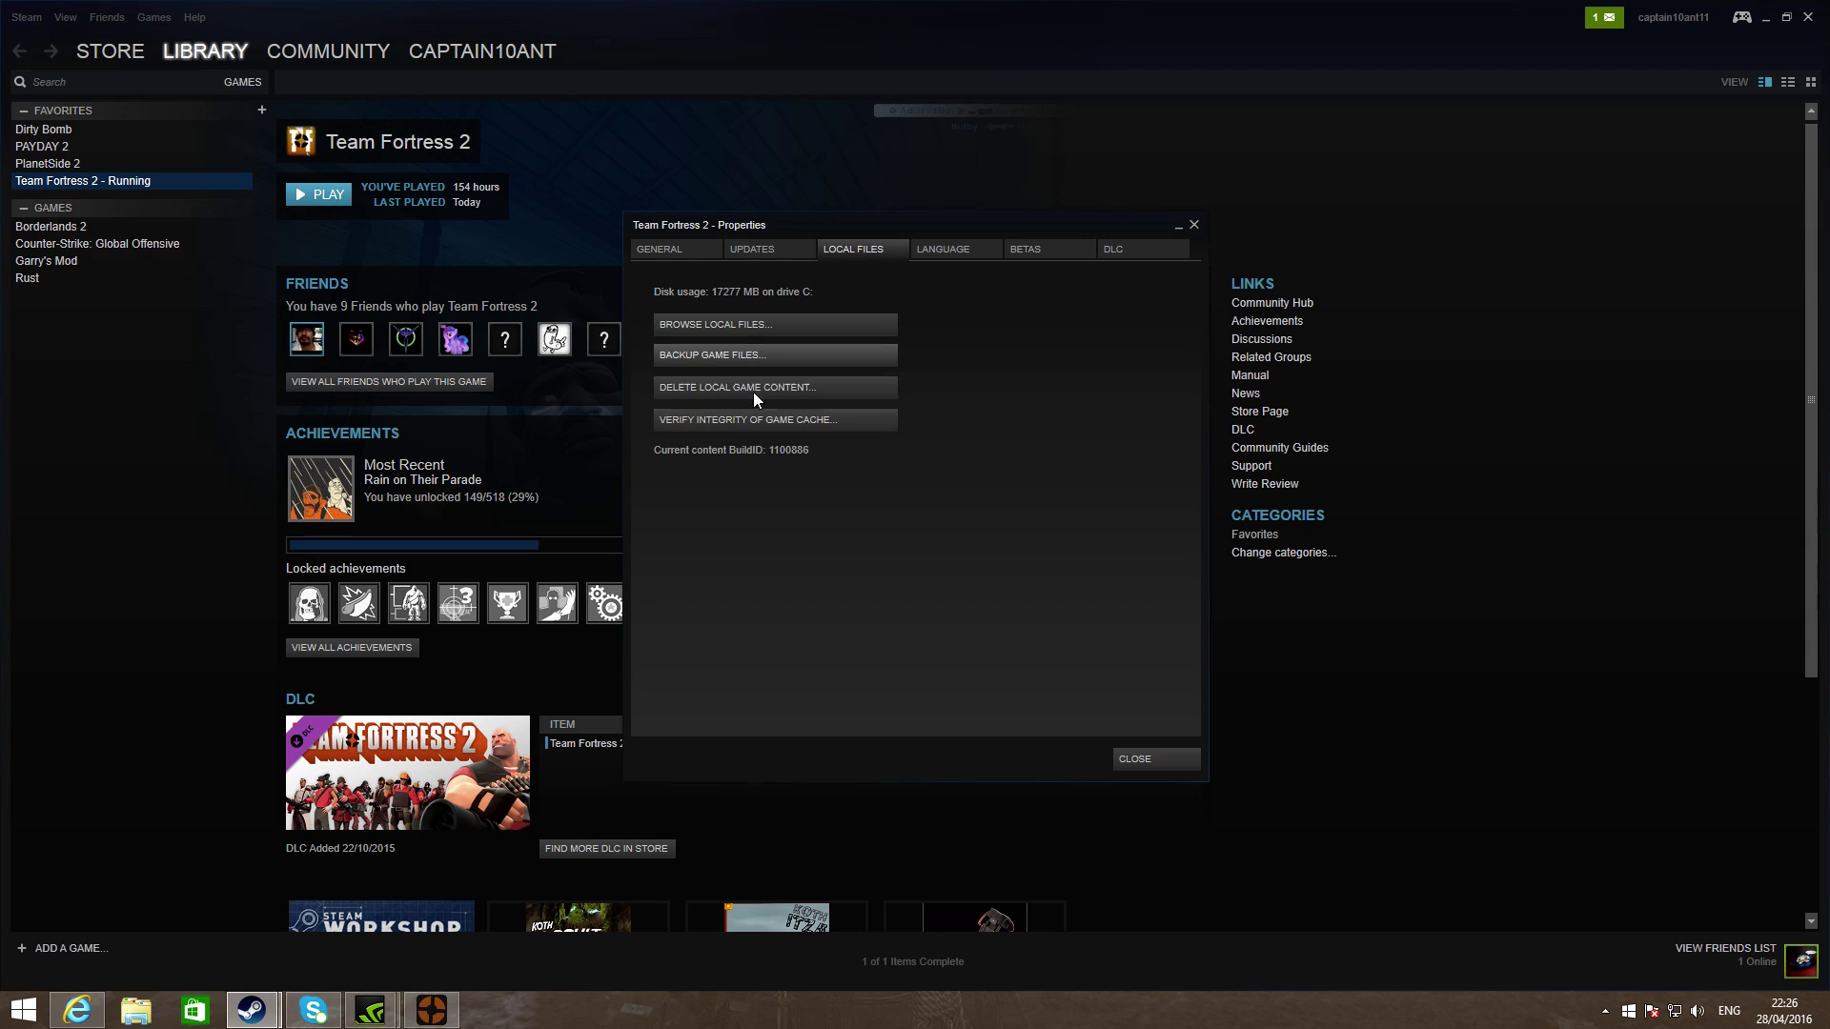
click(667, 251)
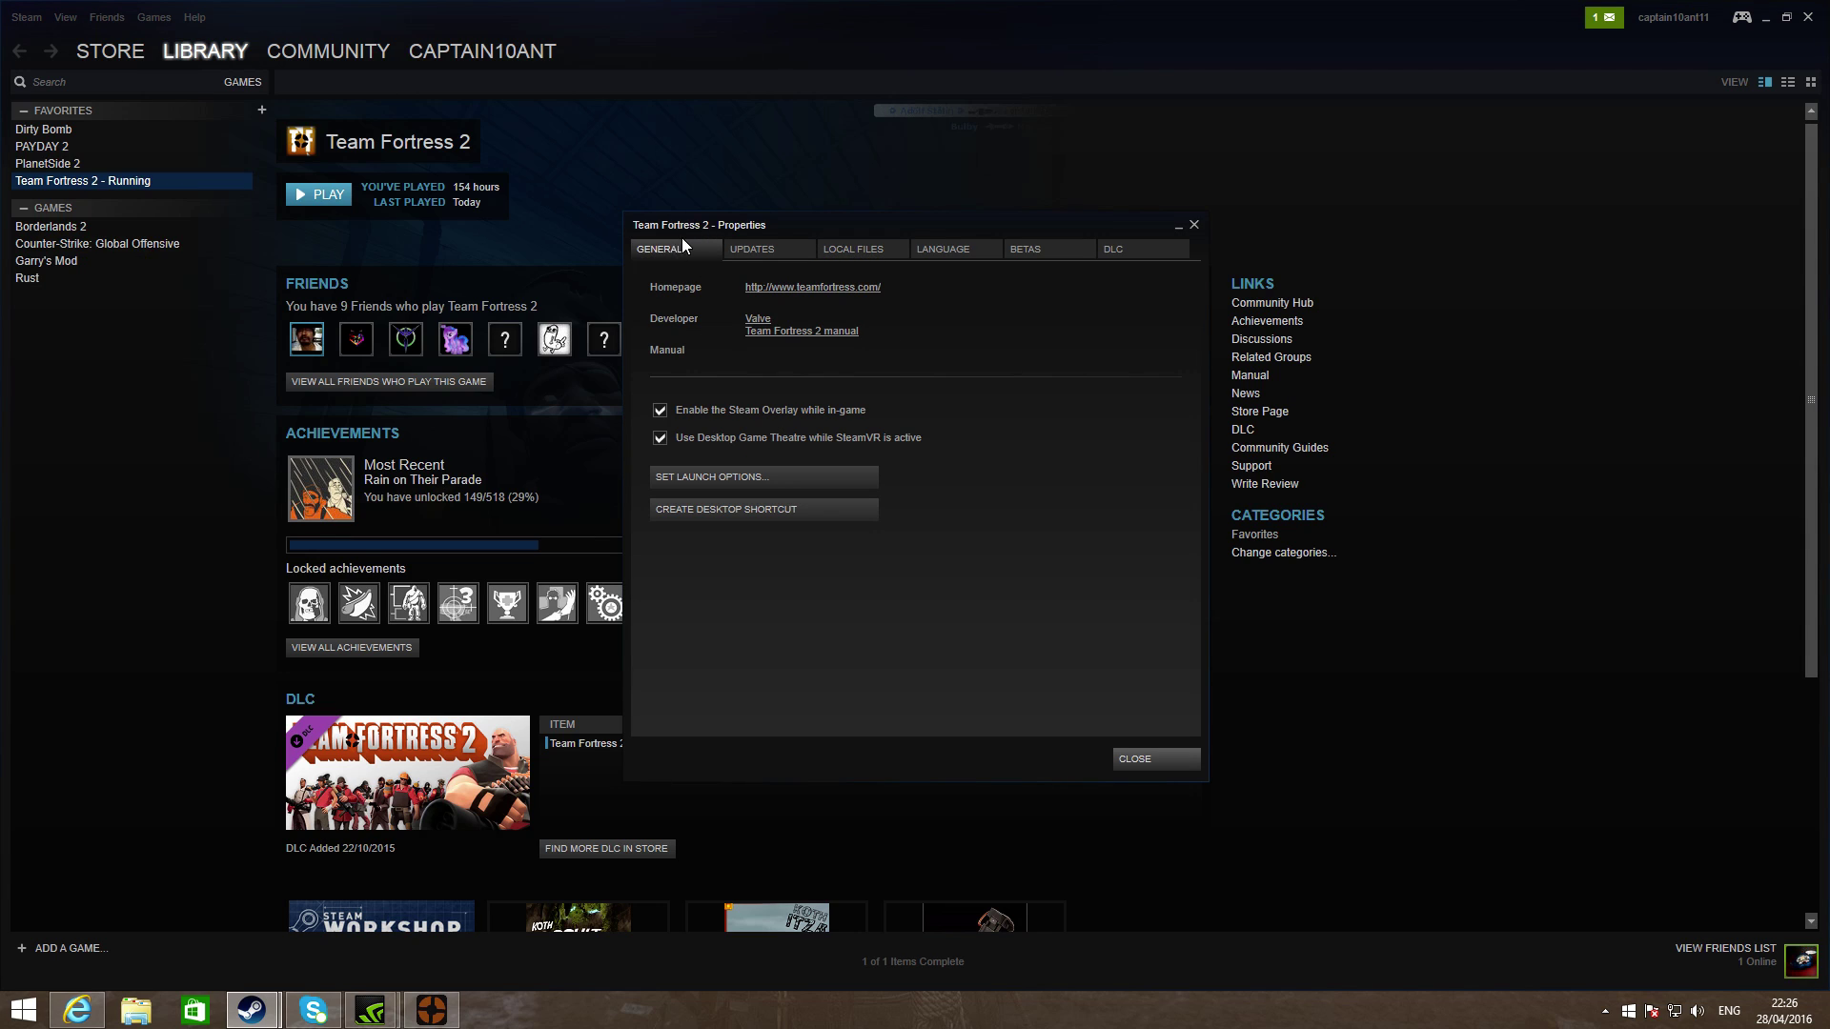
click(855, 250)
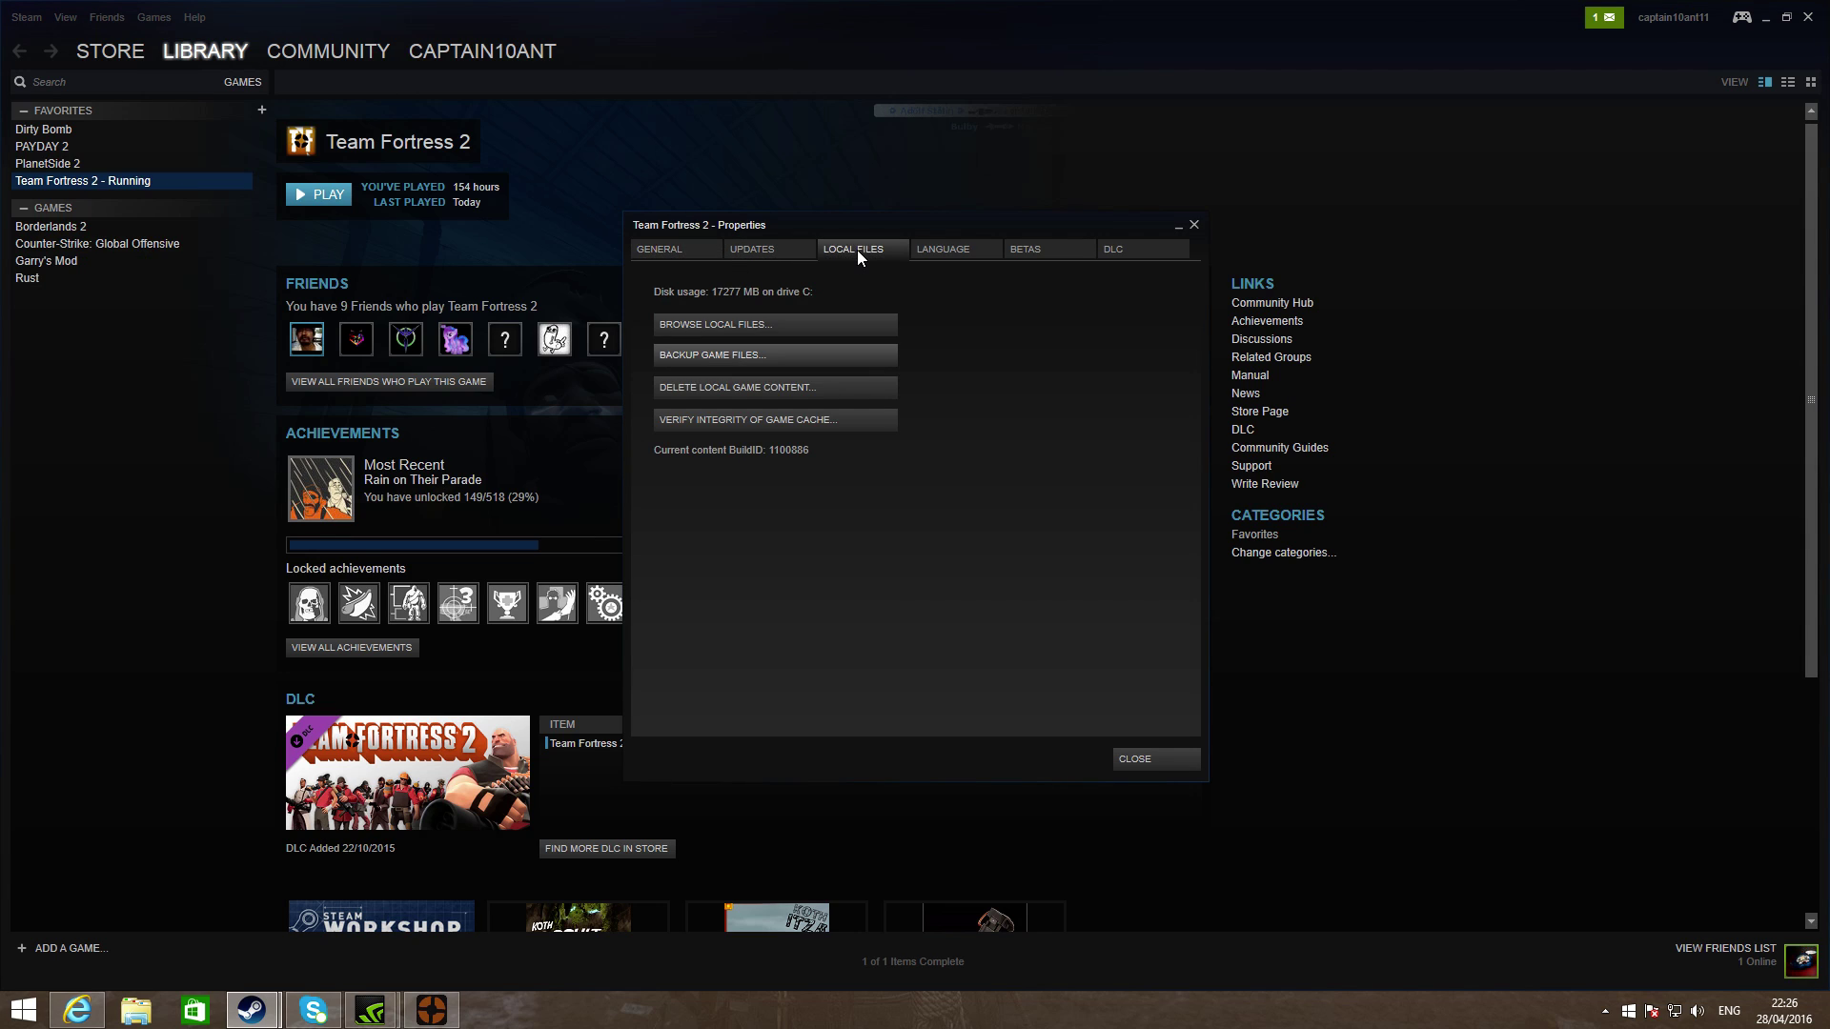
Browse the game's local files and go into the tf folder's custom subfolder
click(780, 326)
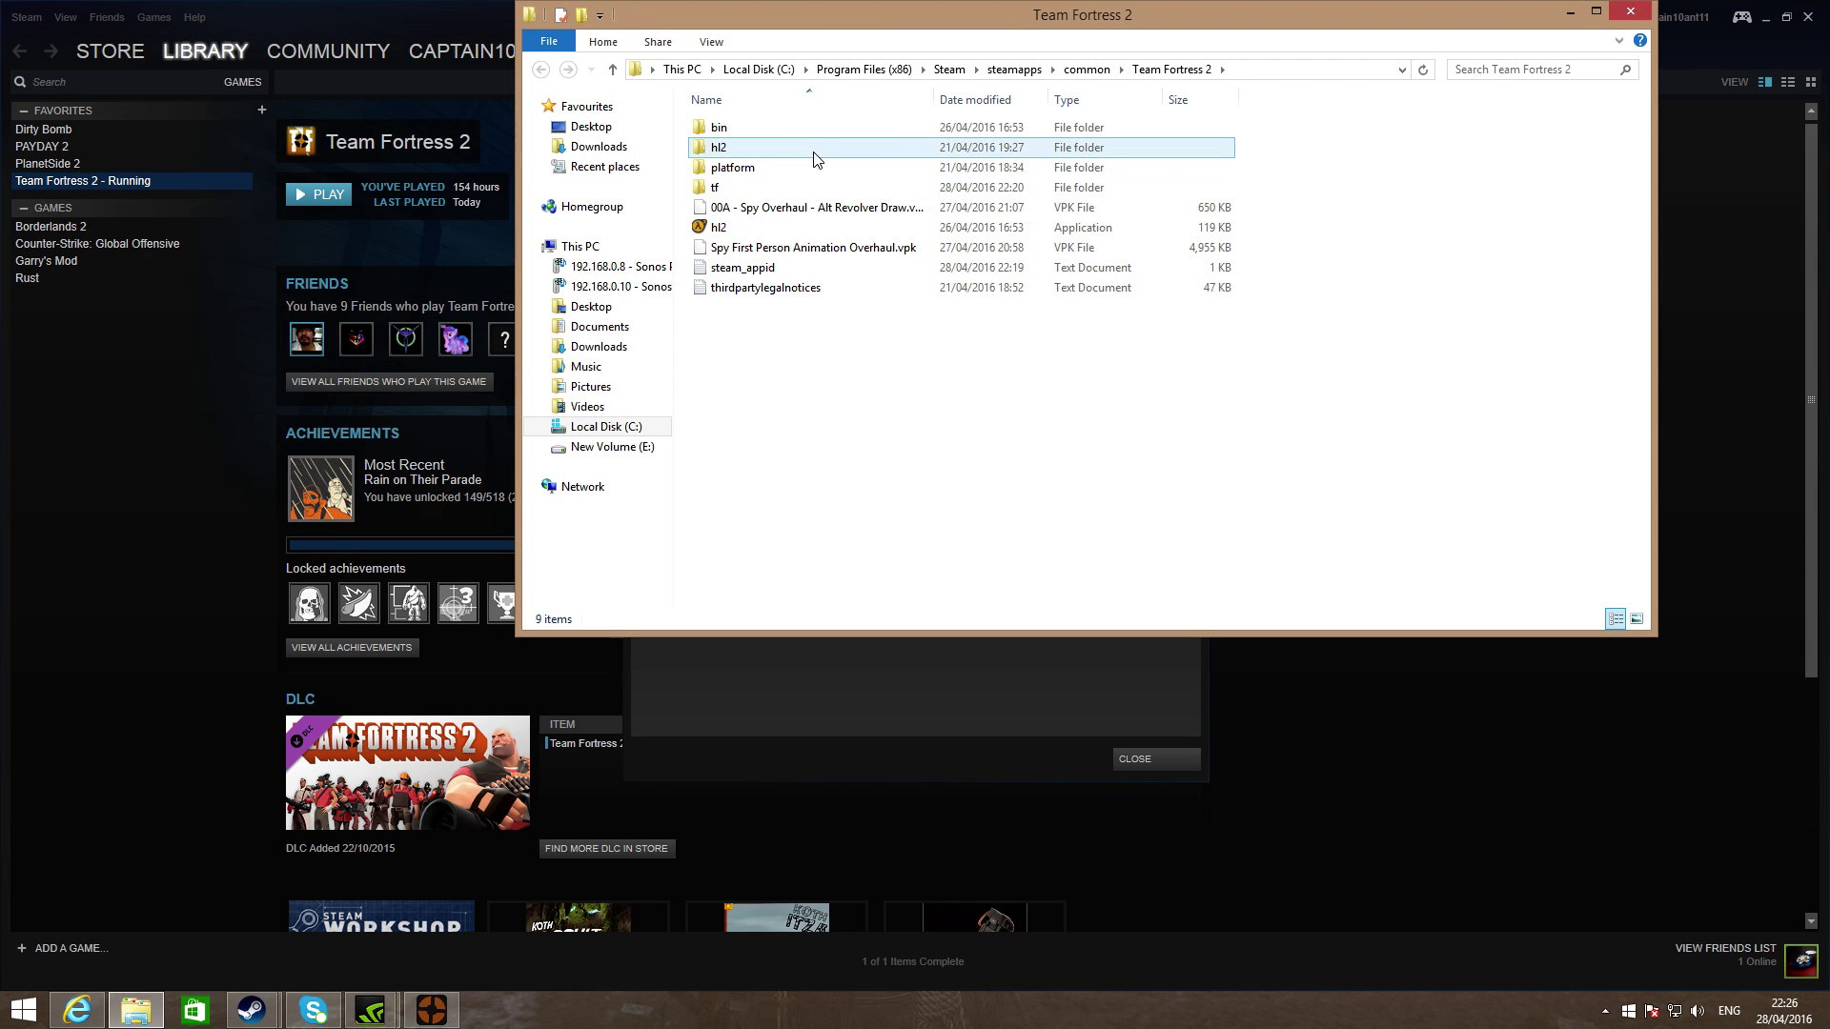
double_click(787, 191)
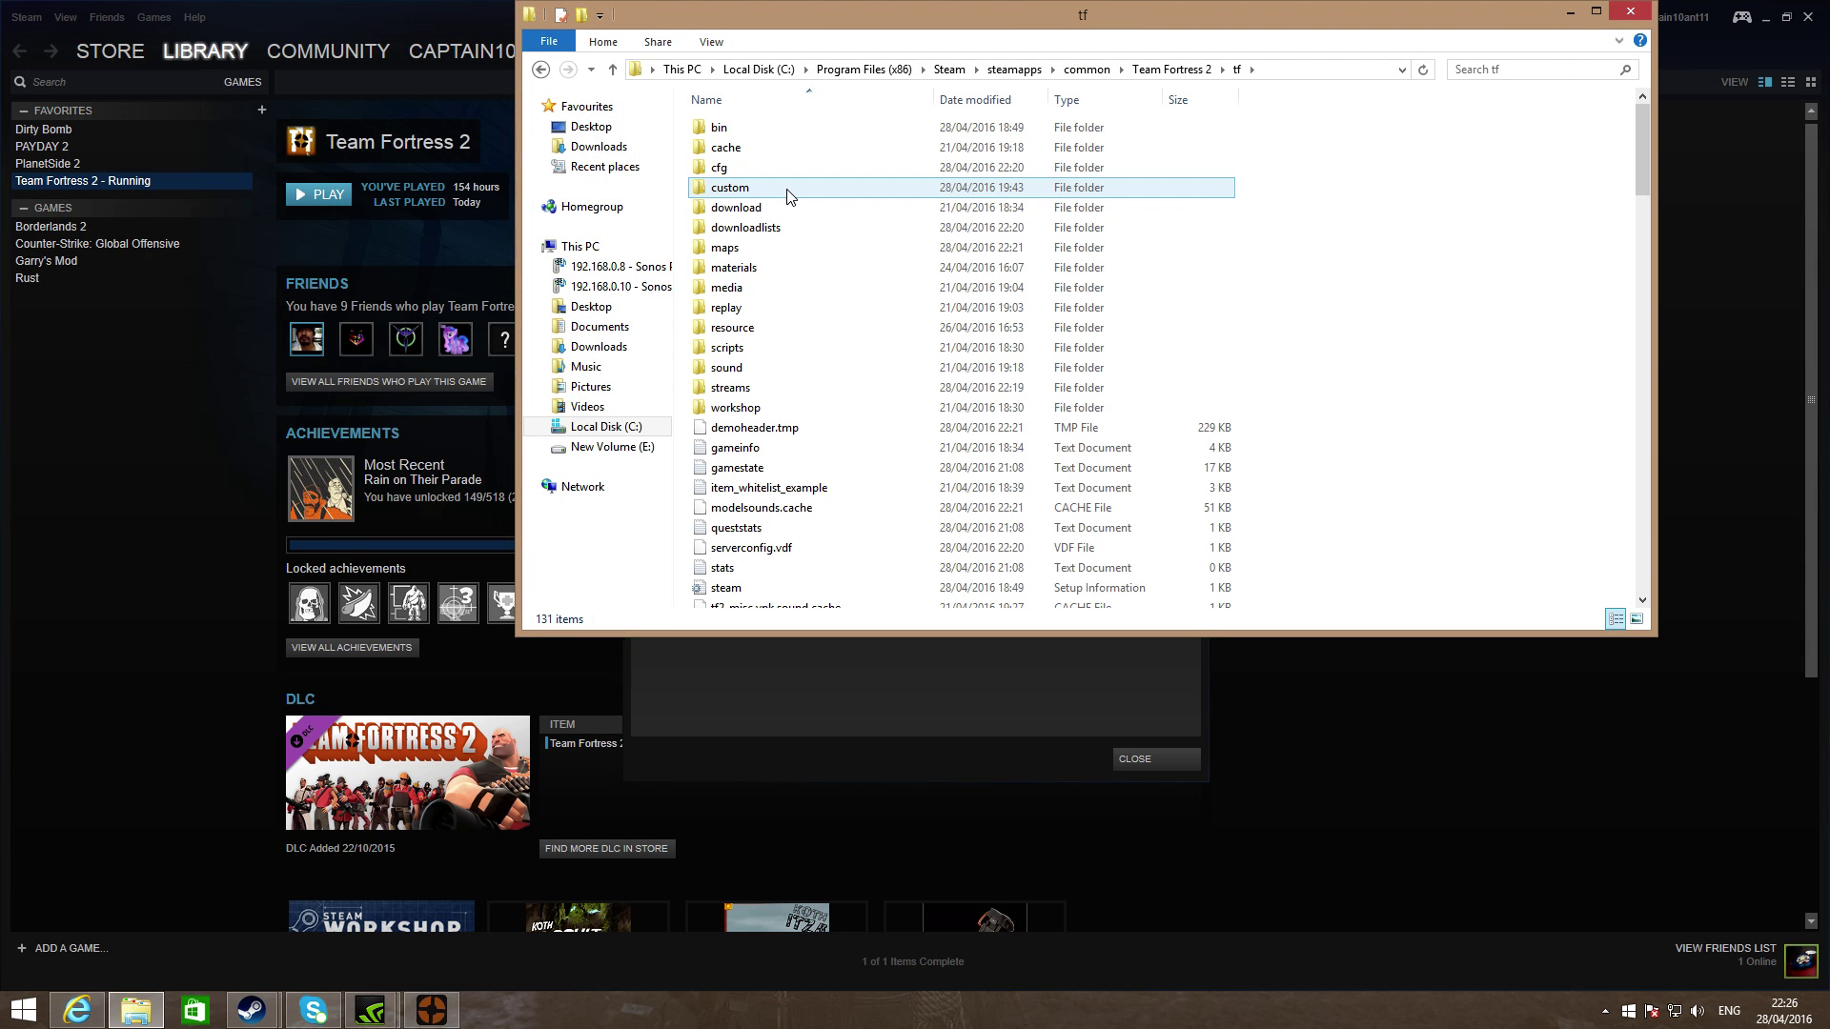
double_click(787, 191)
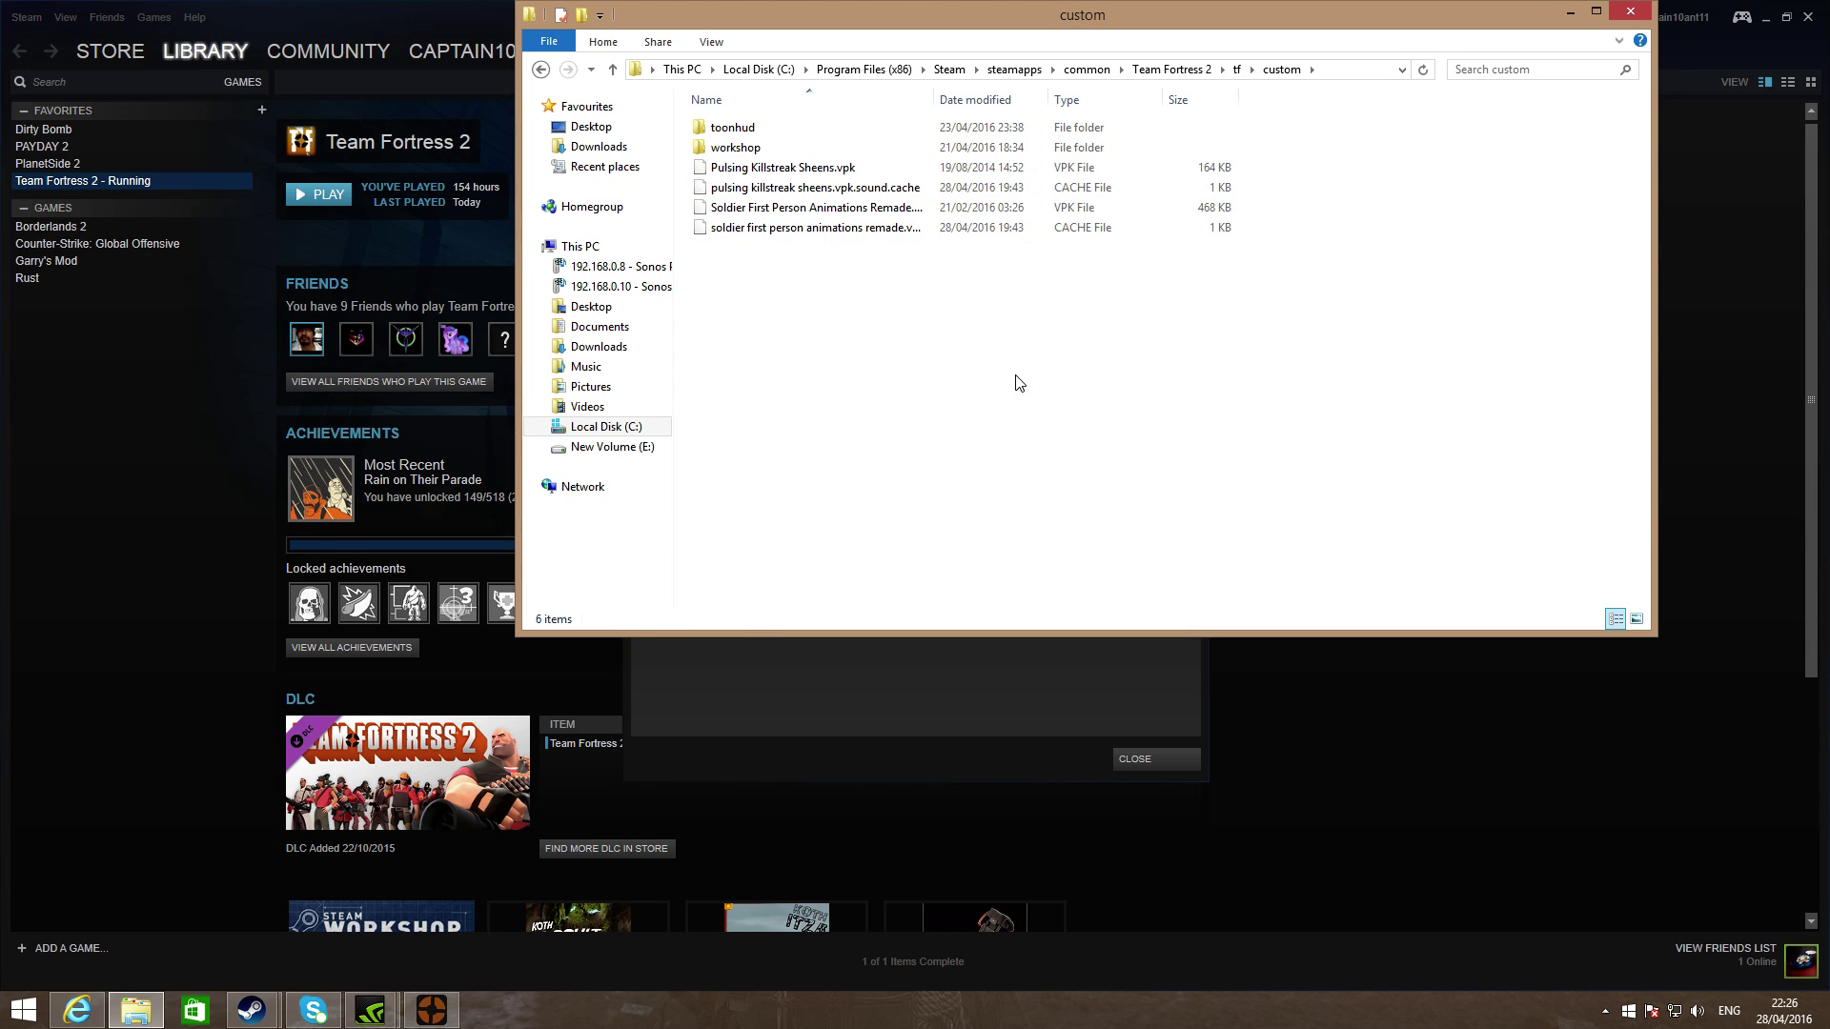
Switch to Internet Explorer and open the "Team Fortress 2 - Mod Review! Animations!" video from the channel's uploads, down to its description
click(77, 1010)
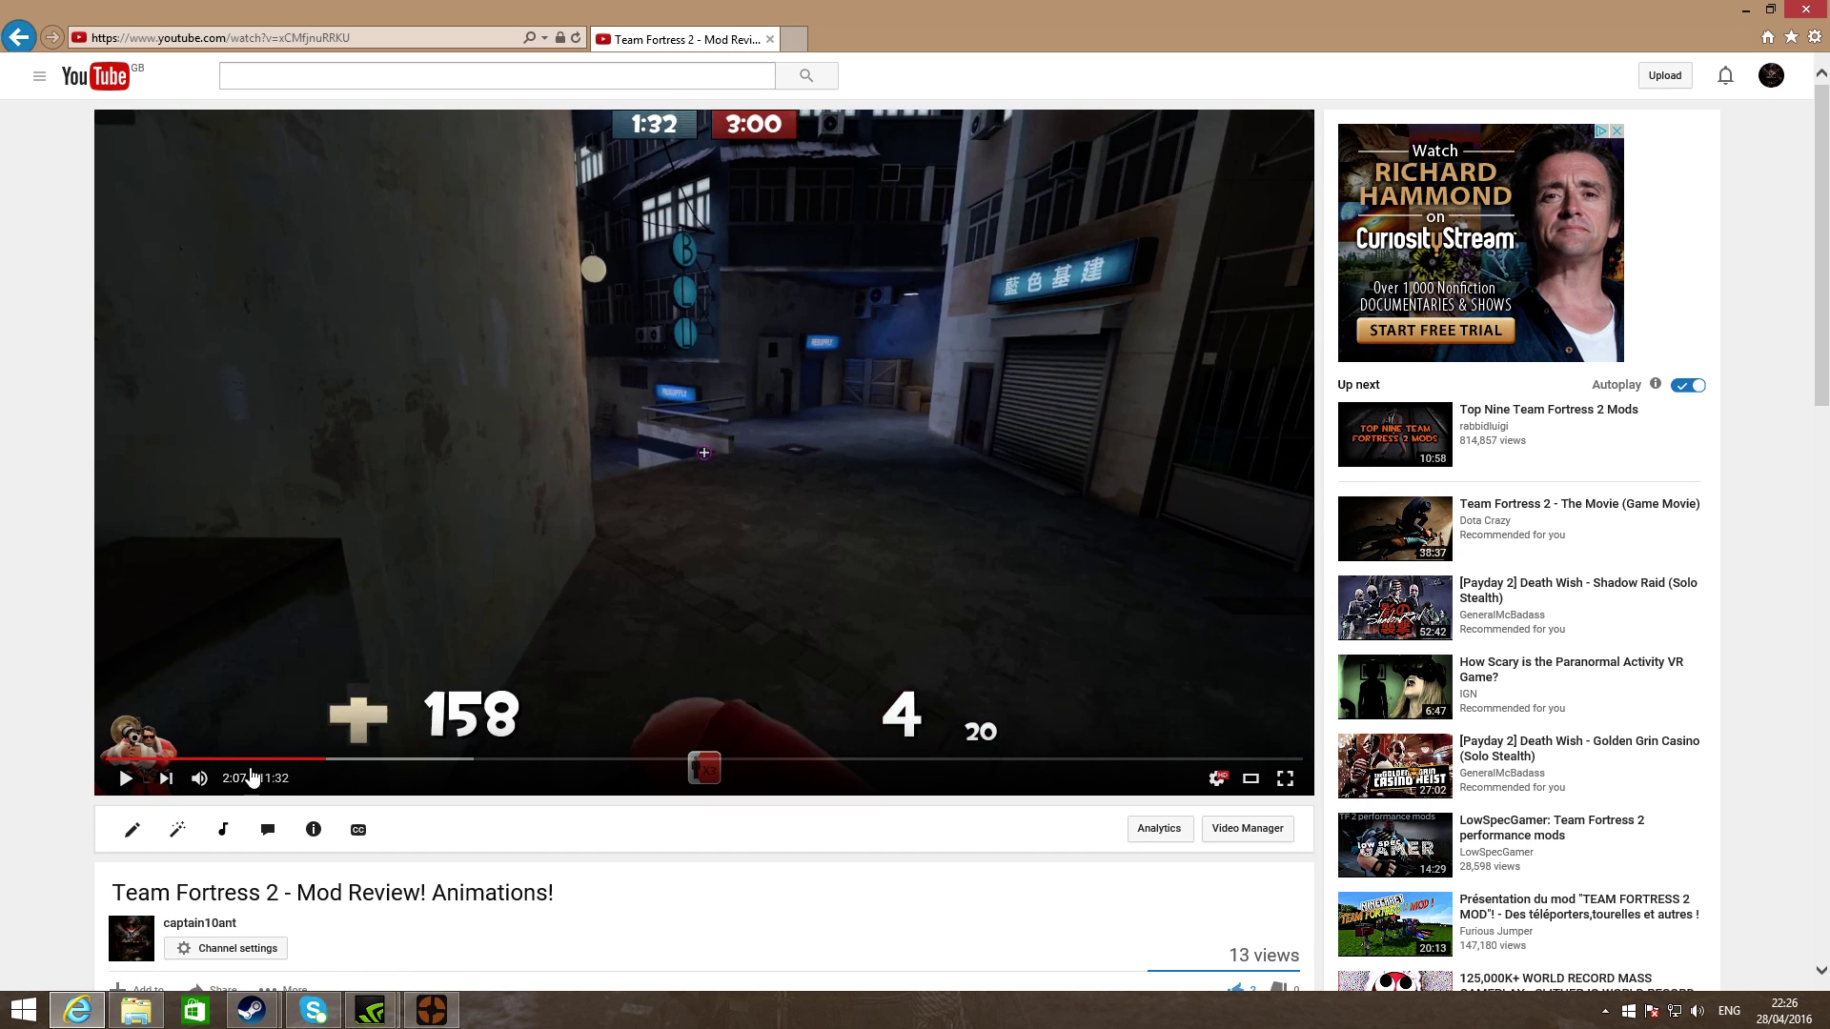
click(199, 922)
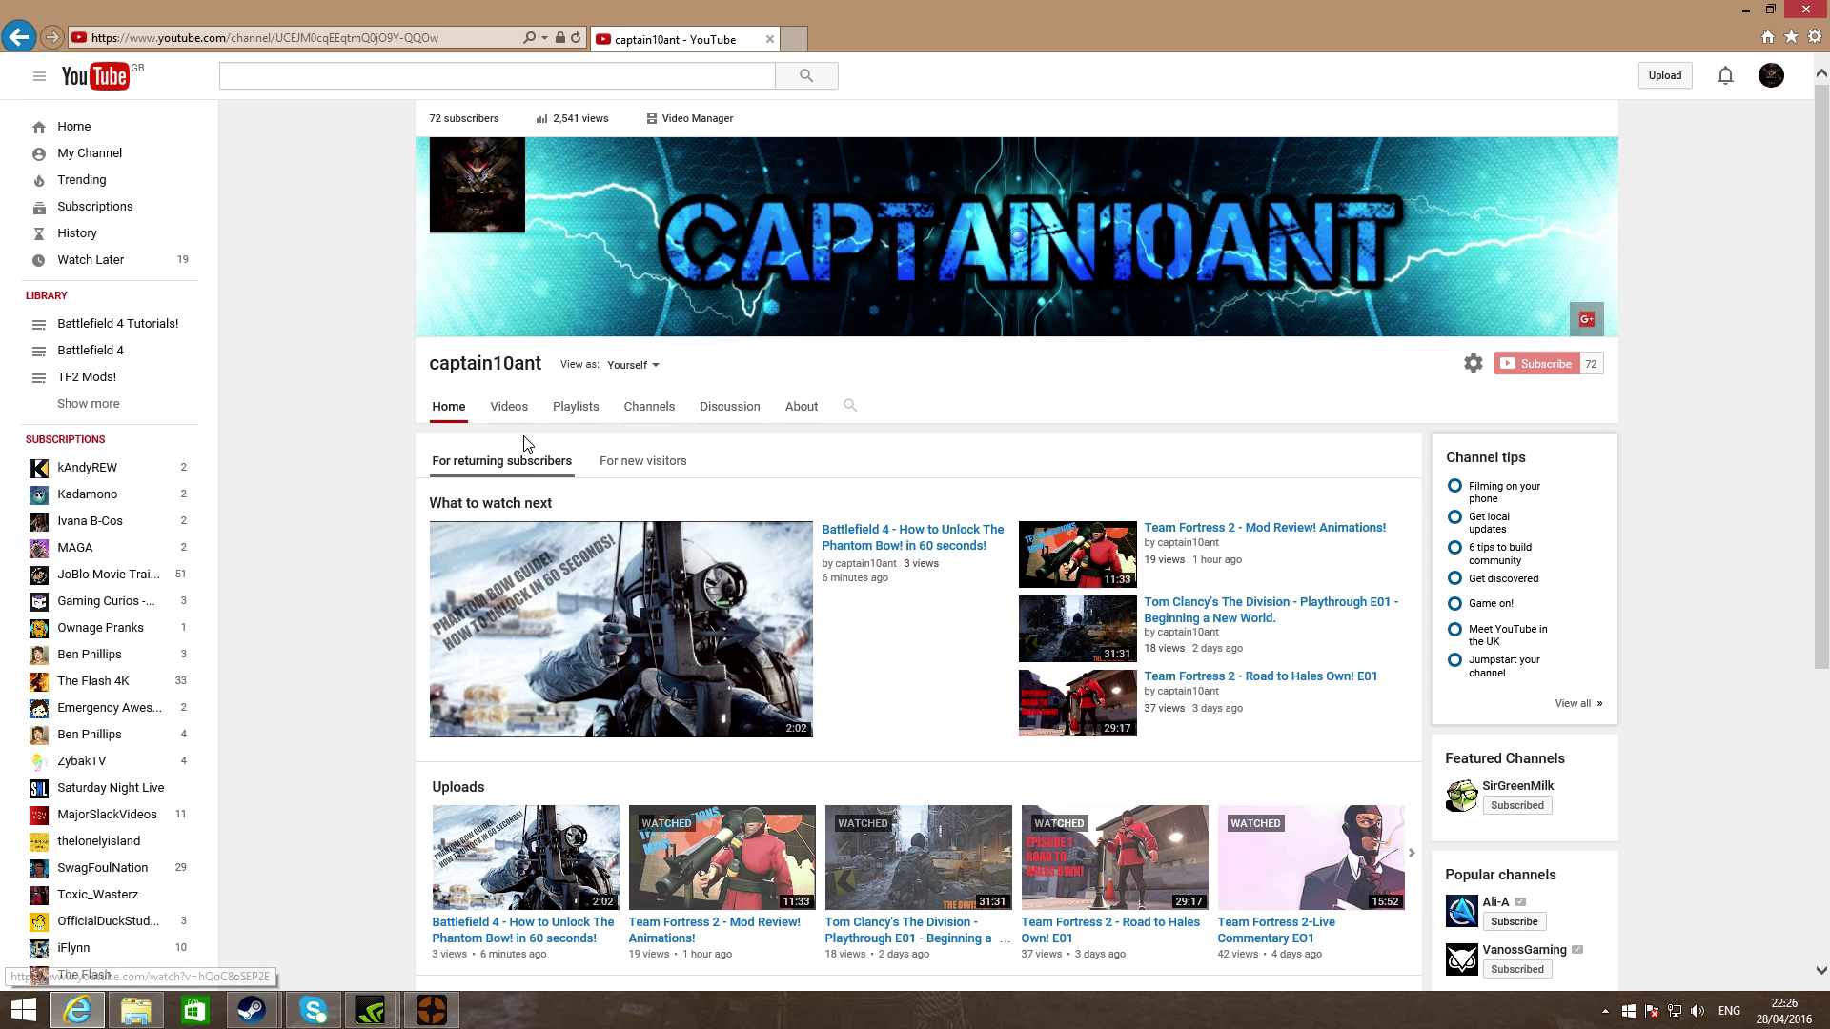
click(509, 408)
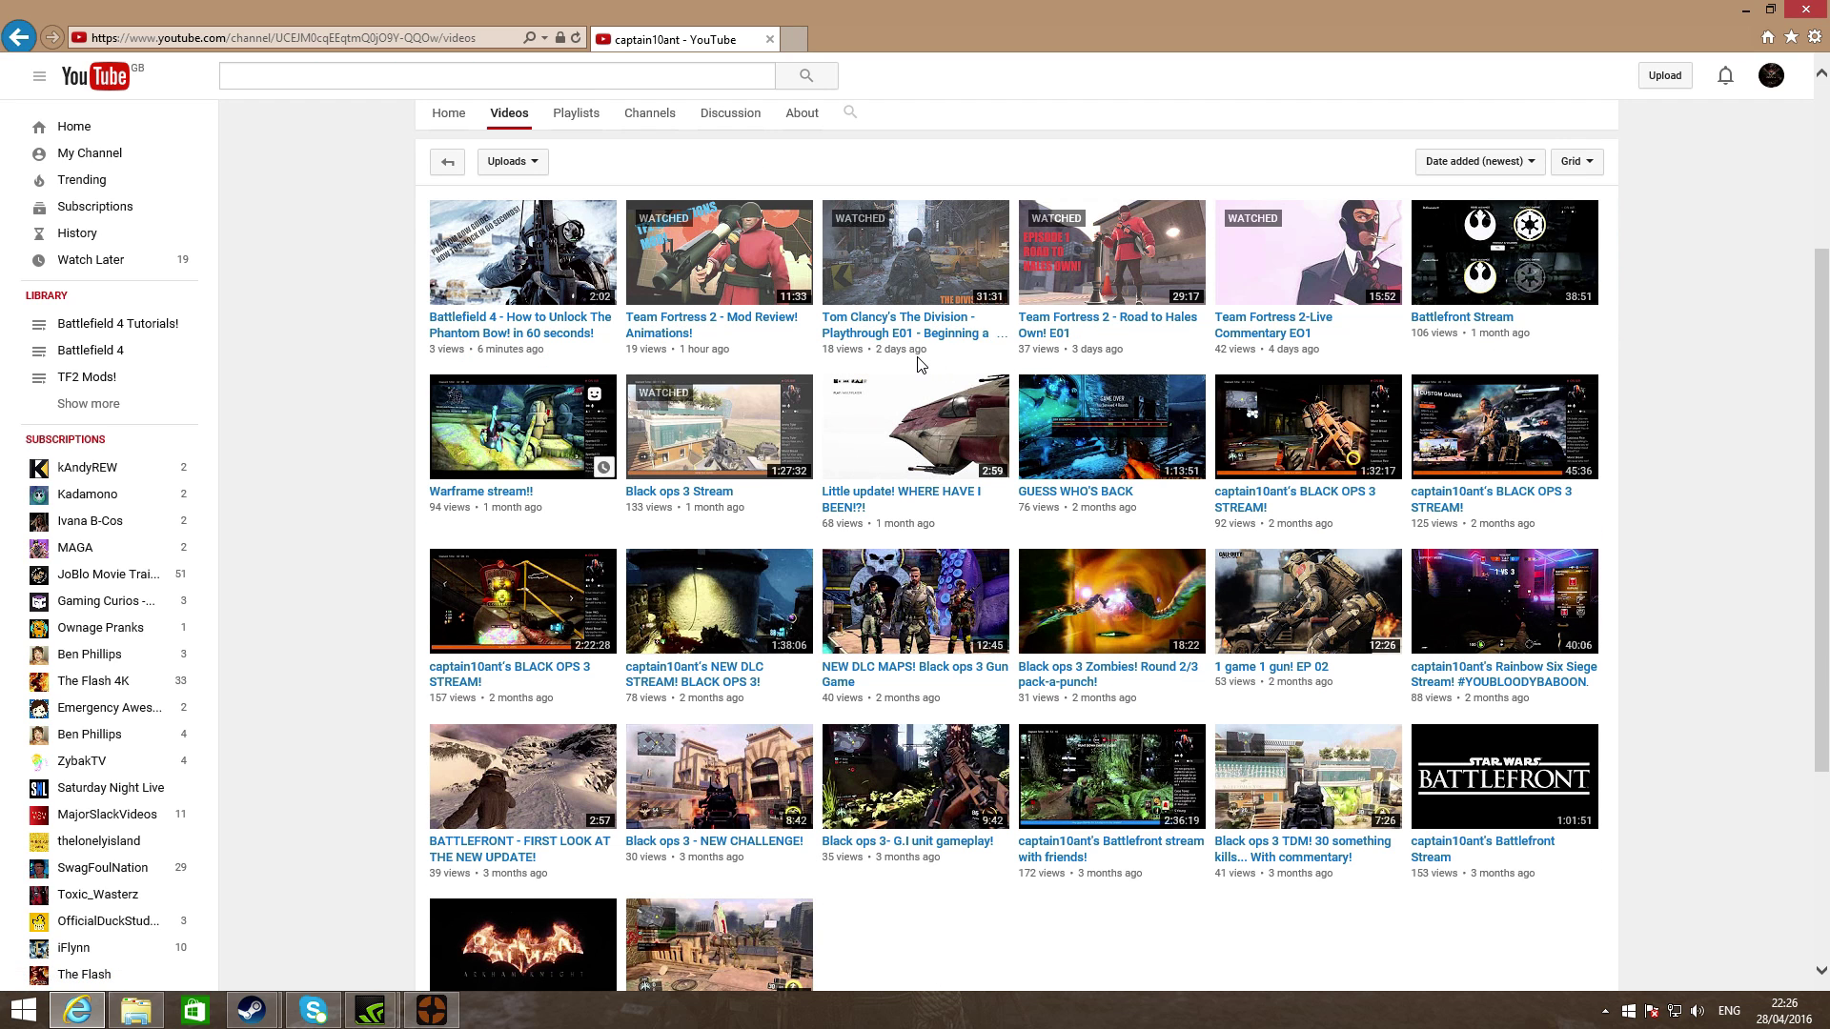
click(753, 313)
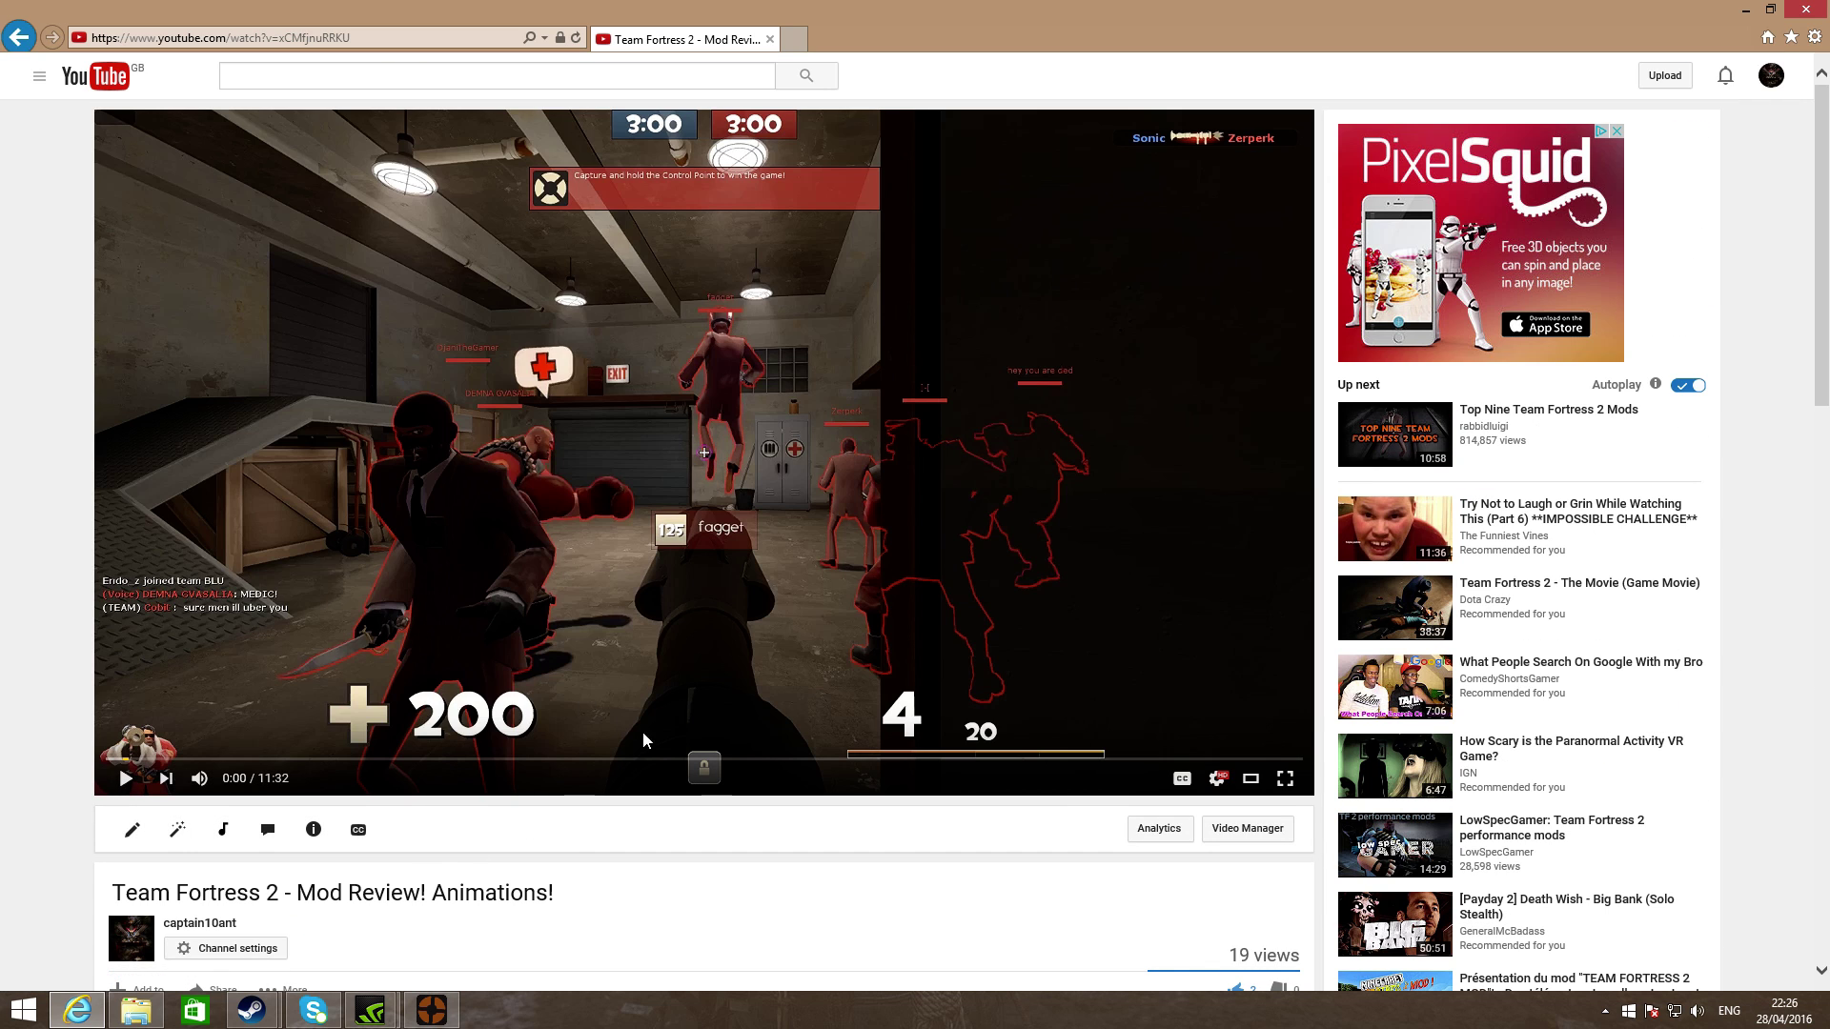
scroll(866, 670, down, 5)
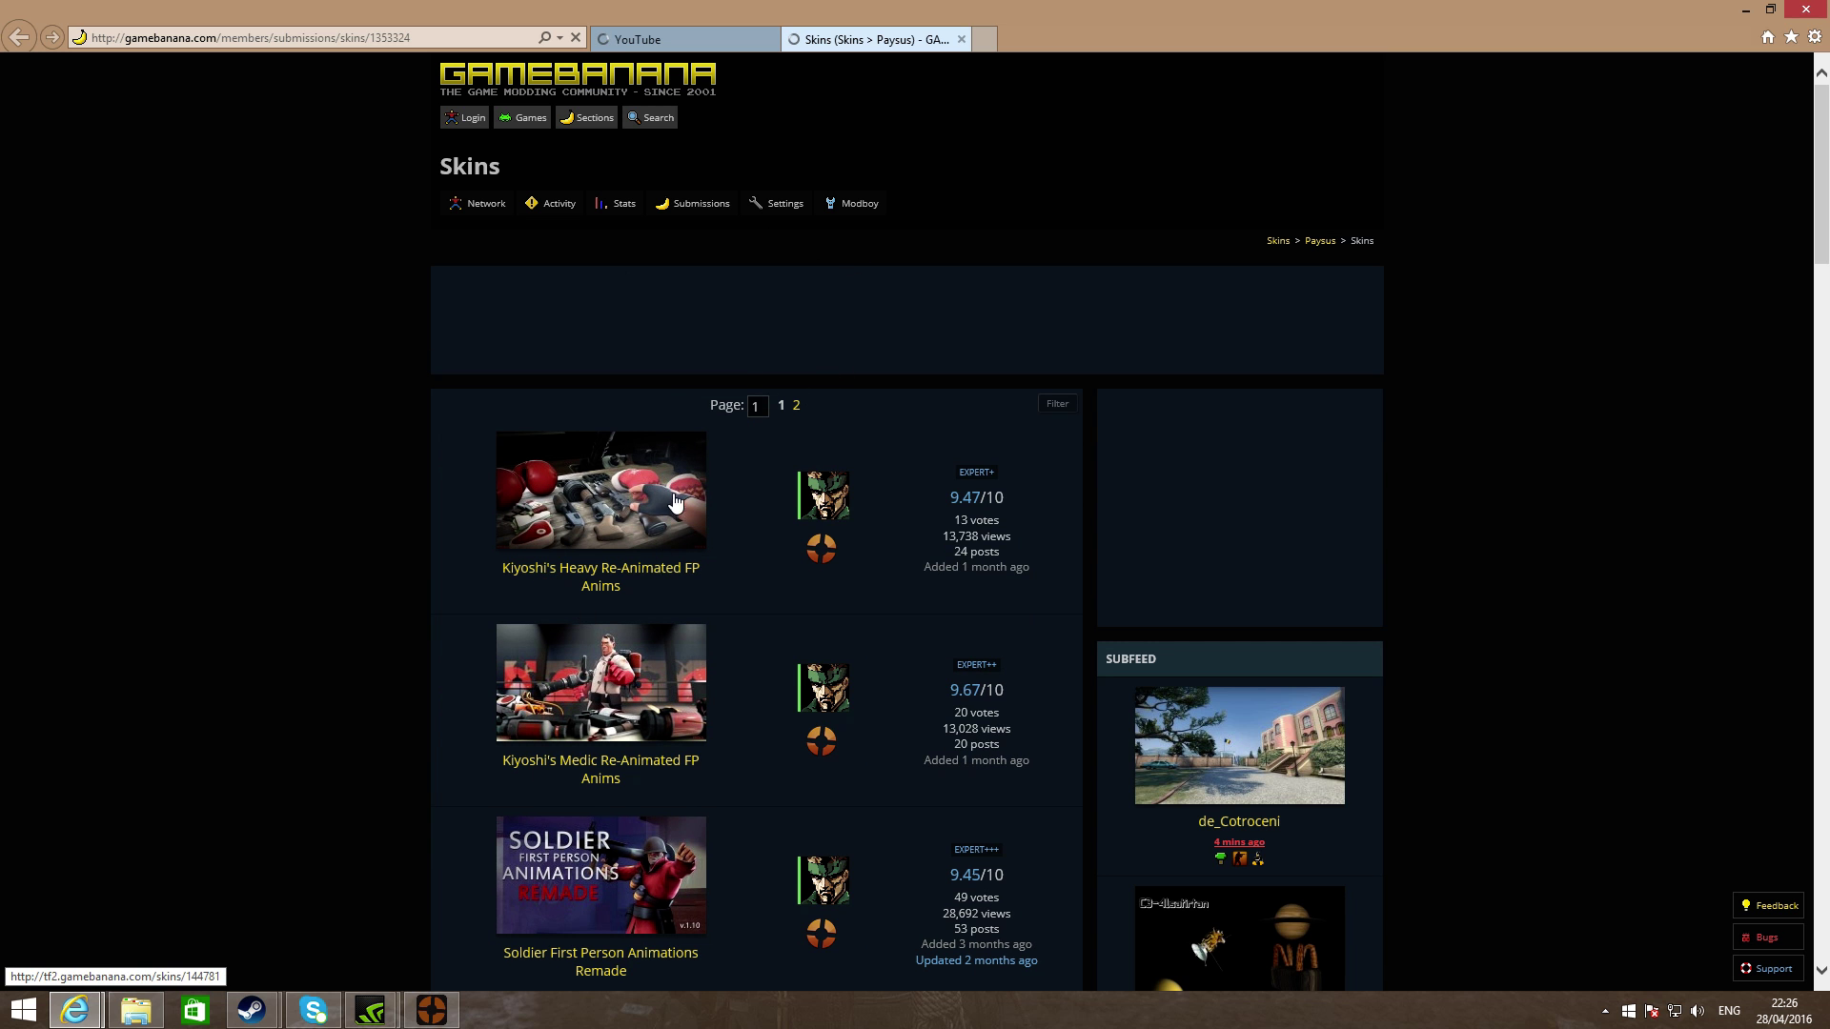
Look through Paysus's GameBanana skins list for the first person animation mods of each class
scroll(638, 505, down, 4)
scroll(629, 523, down, 7)
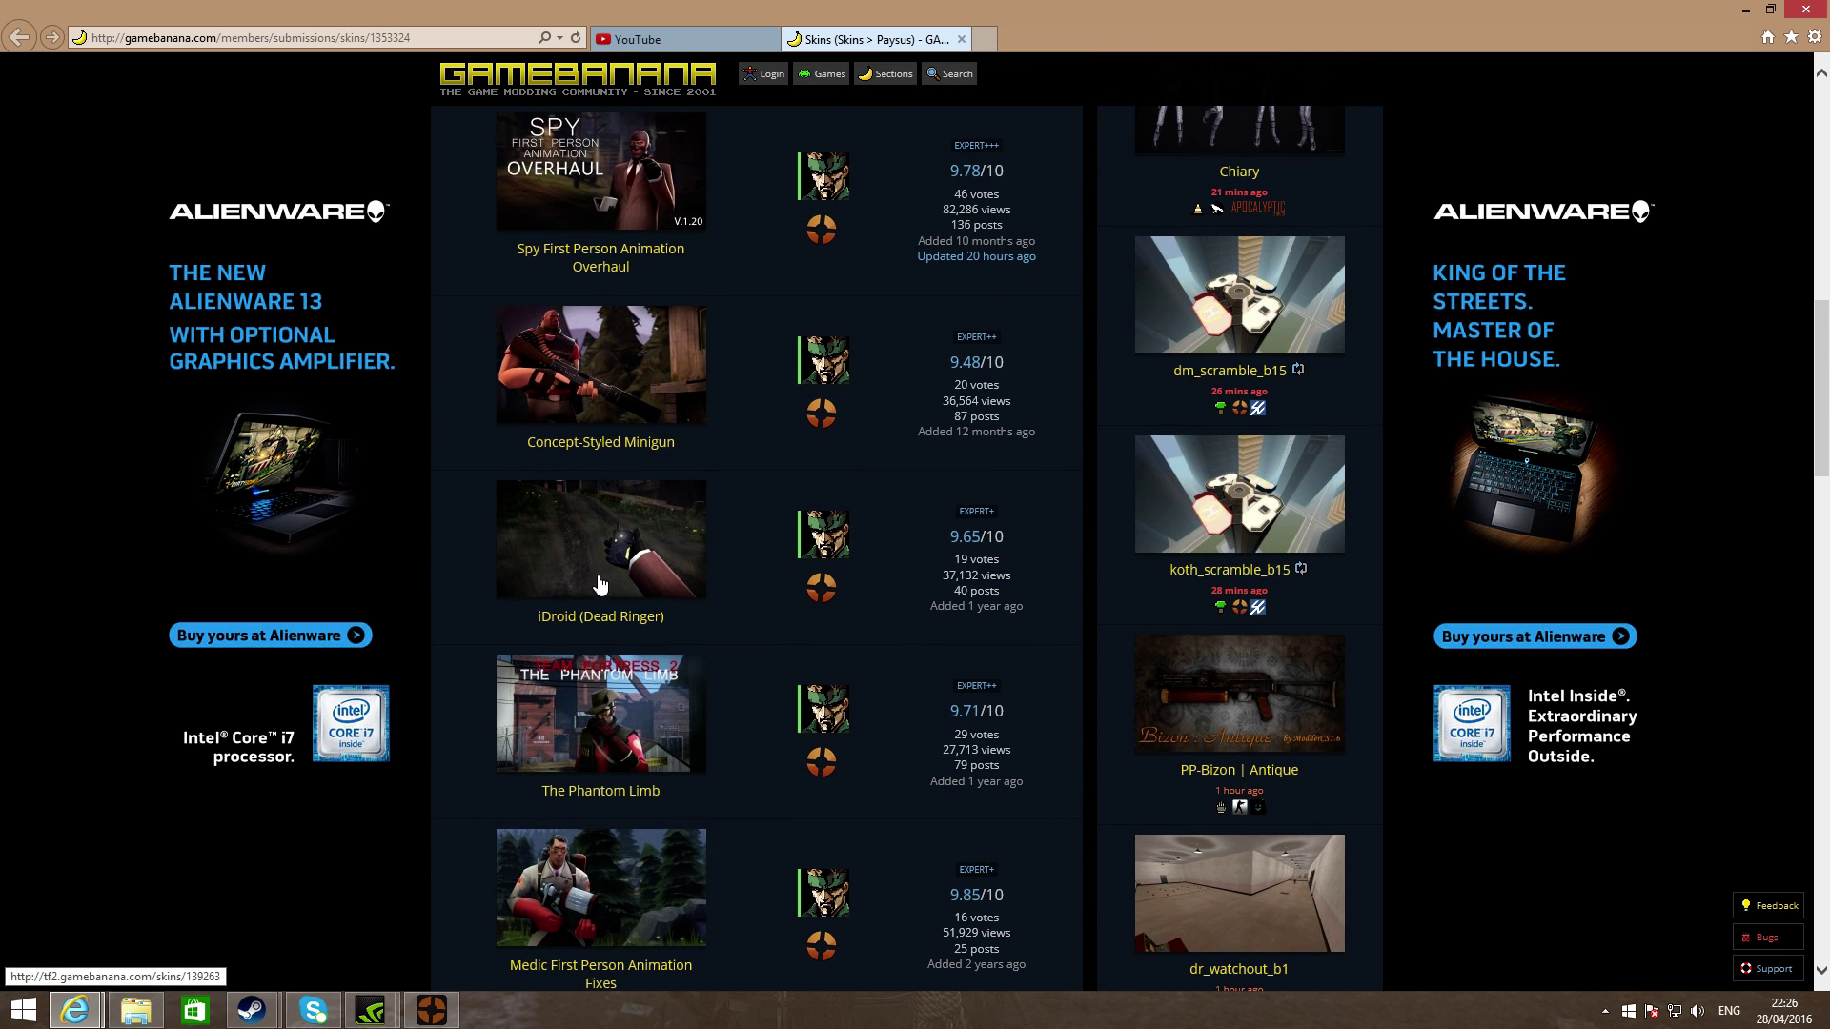
scroll(619, 691, down, 13)
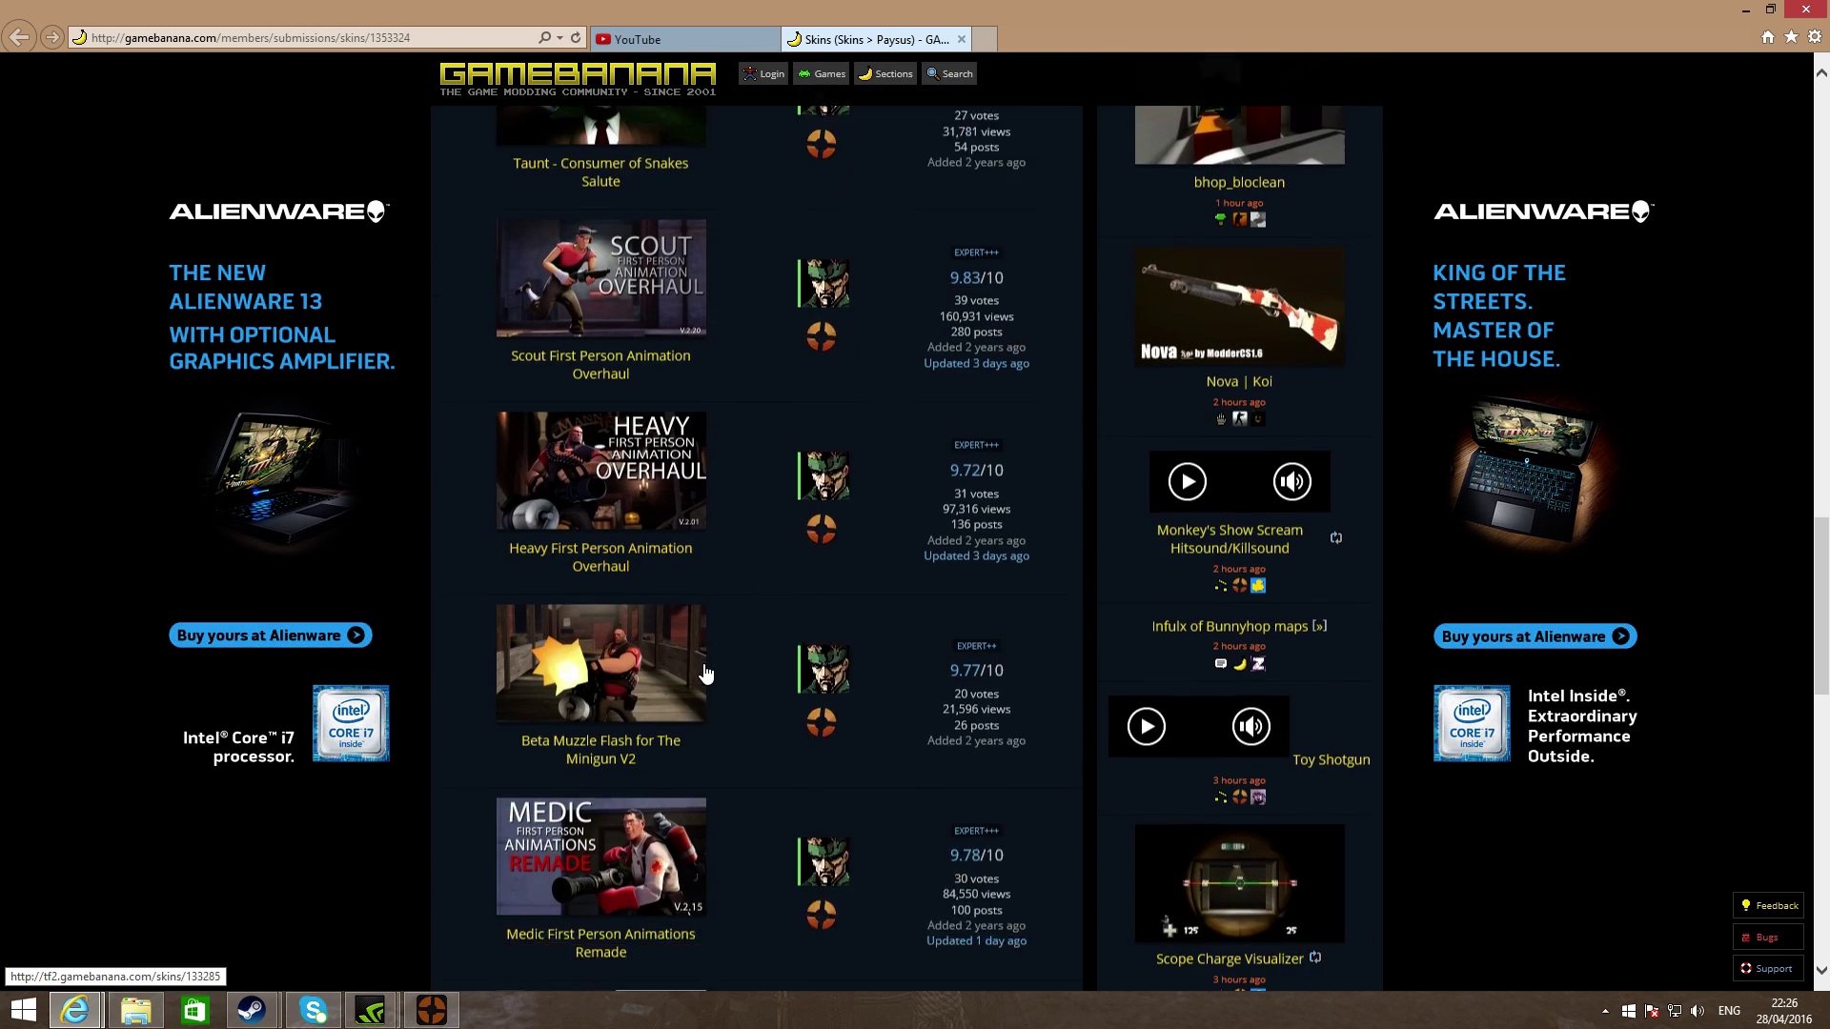
scroll(724, 572, down, 4)
scroll(682, 723, up, 2)
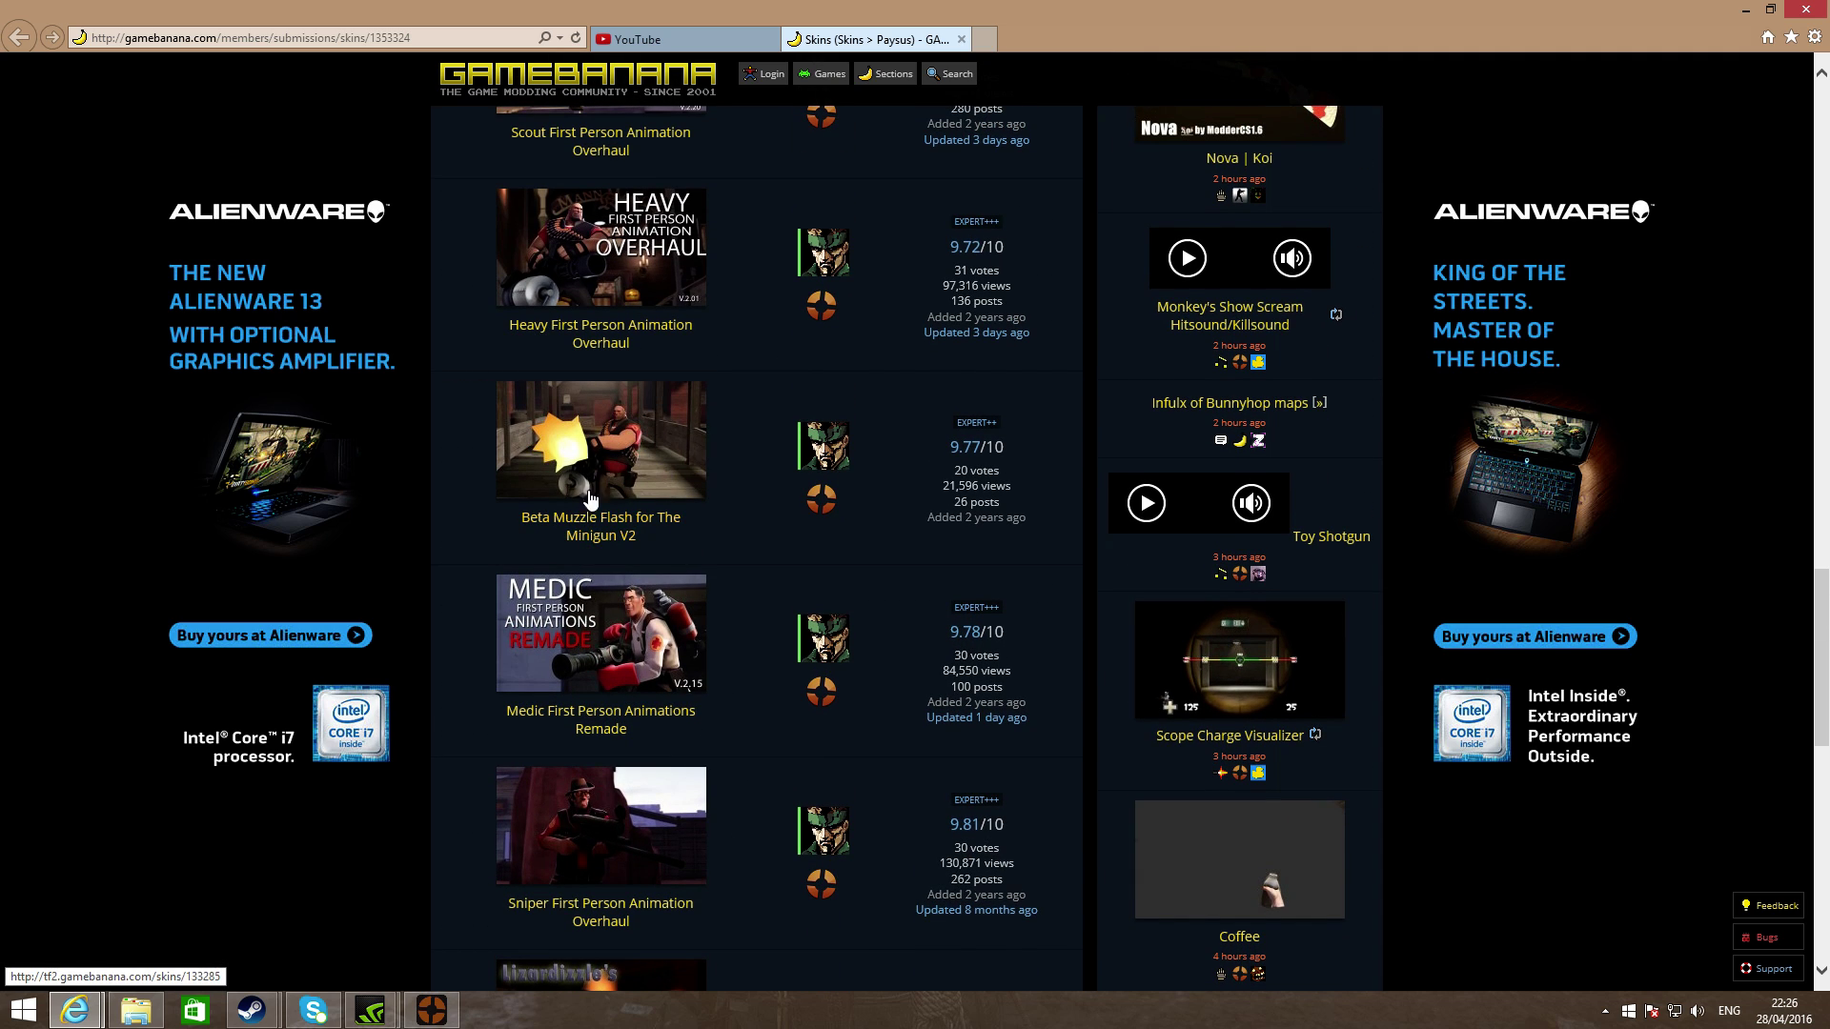
scroll(696, 529, down, 3)
scroll(706, 520, up, 4)
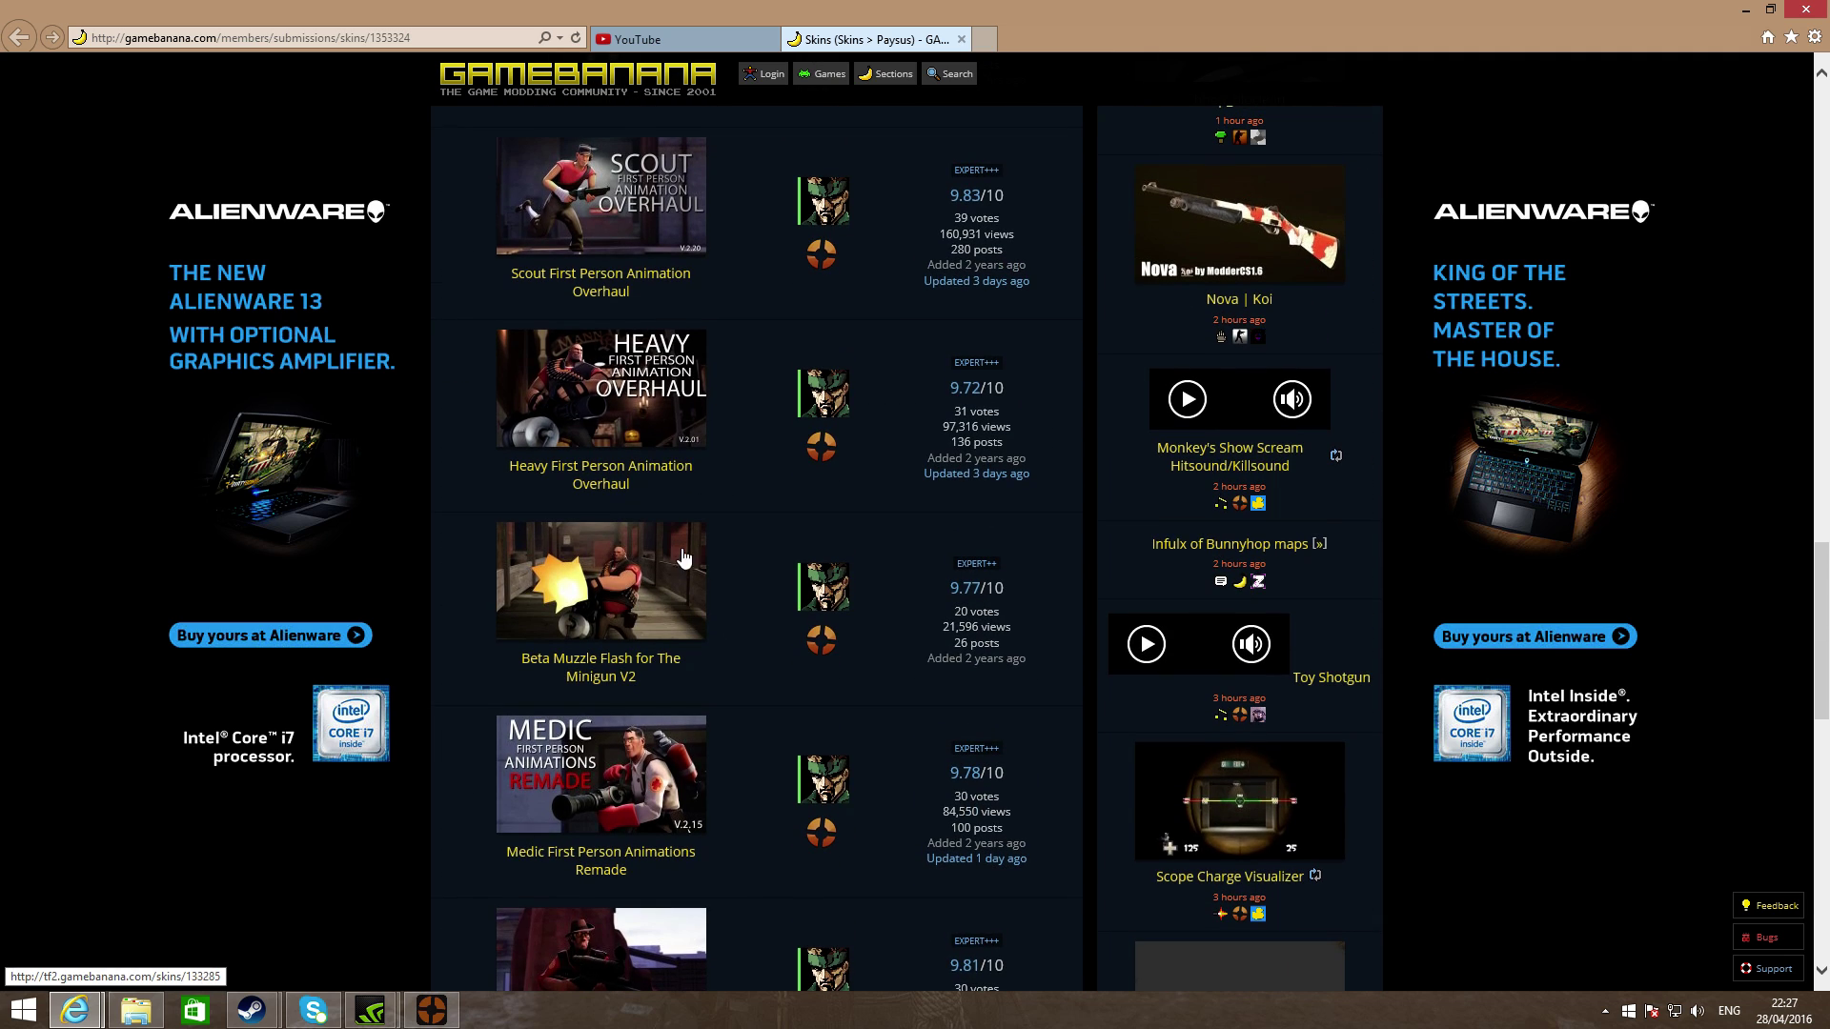
scroll(725, 629, down, 5)
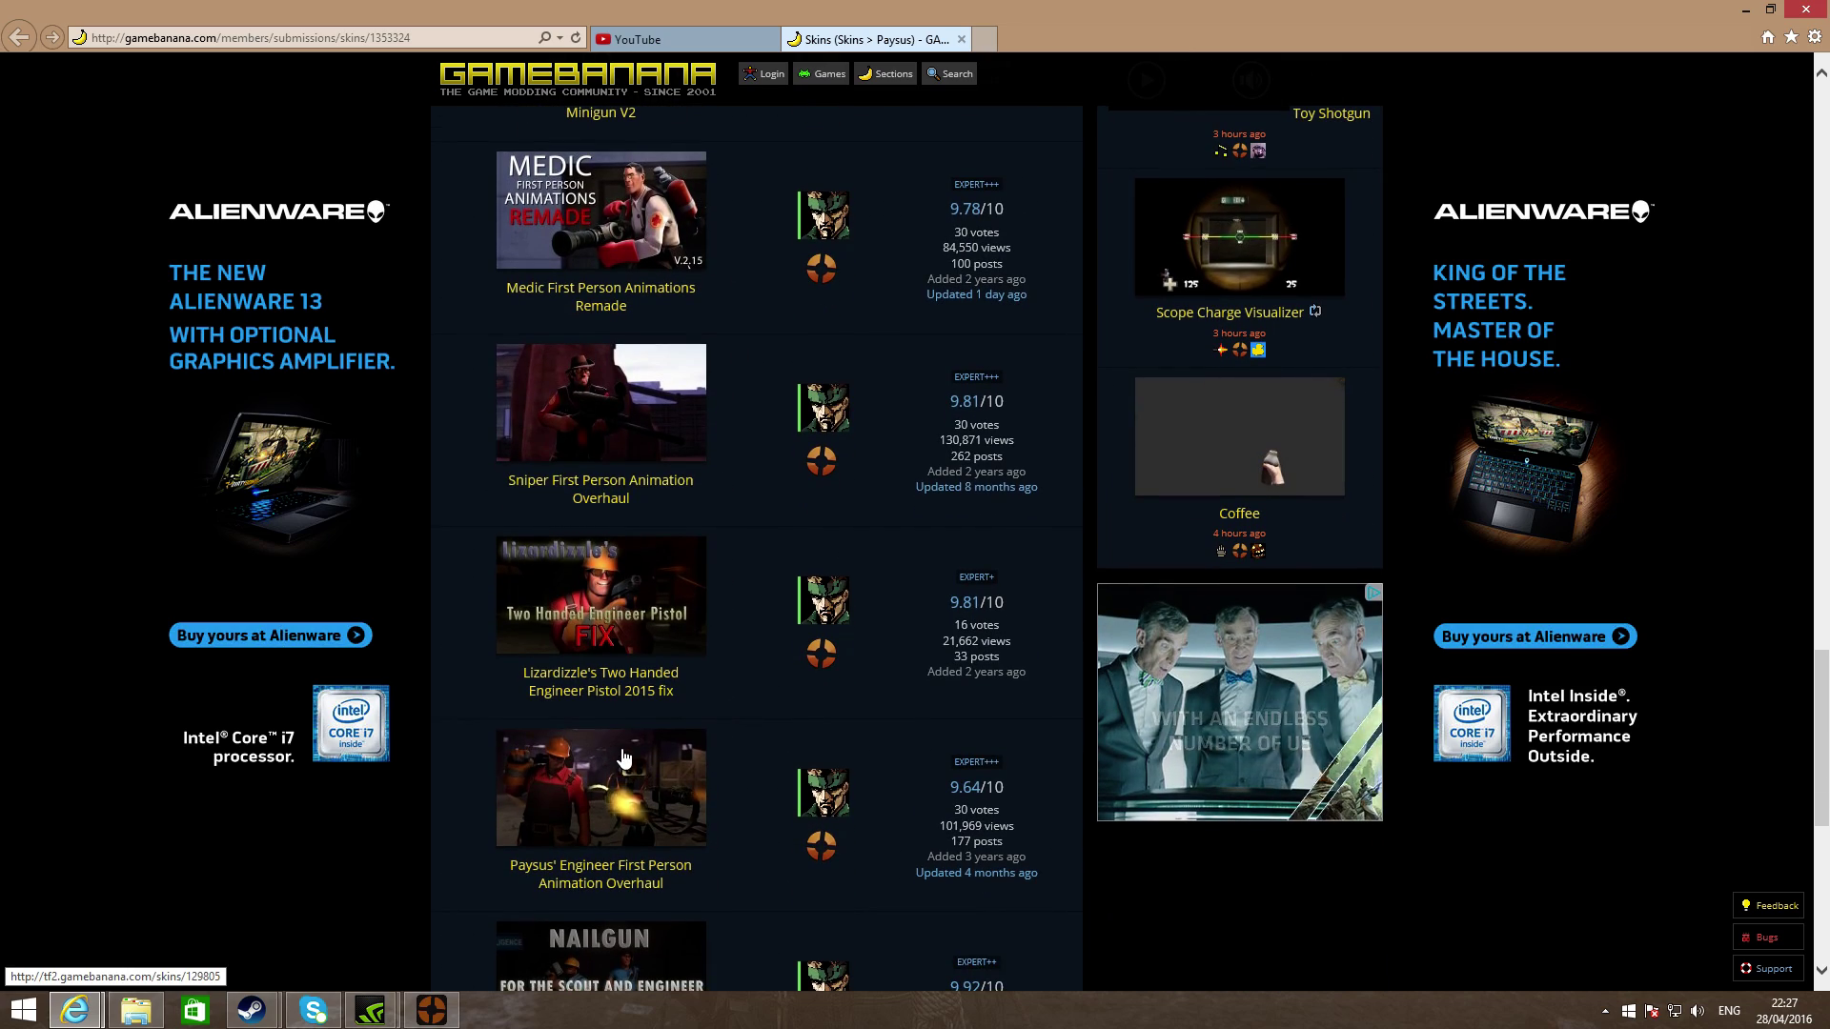
scroll(636, 718, down, 7)
scroll(621, 649, up, 20)
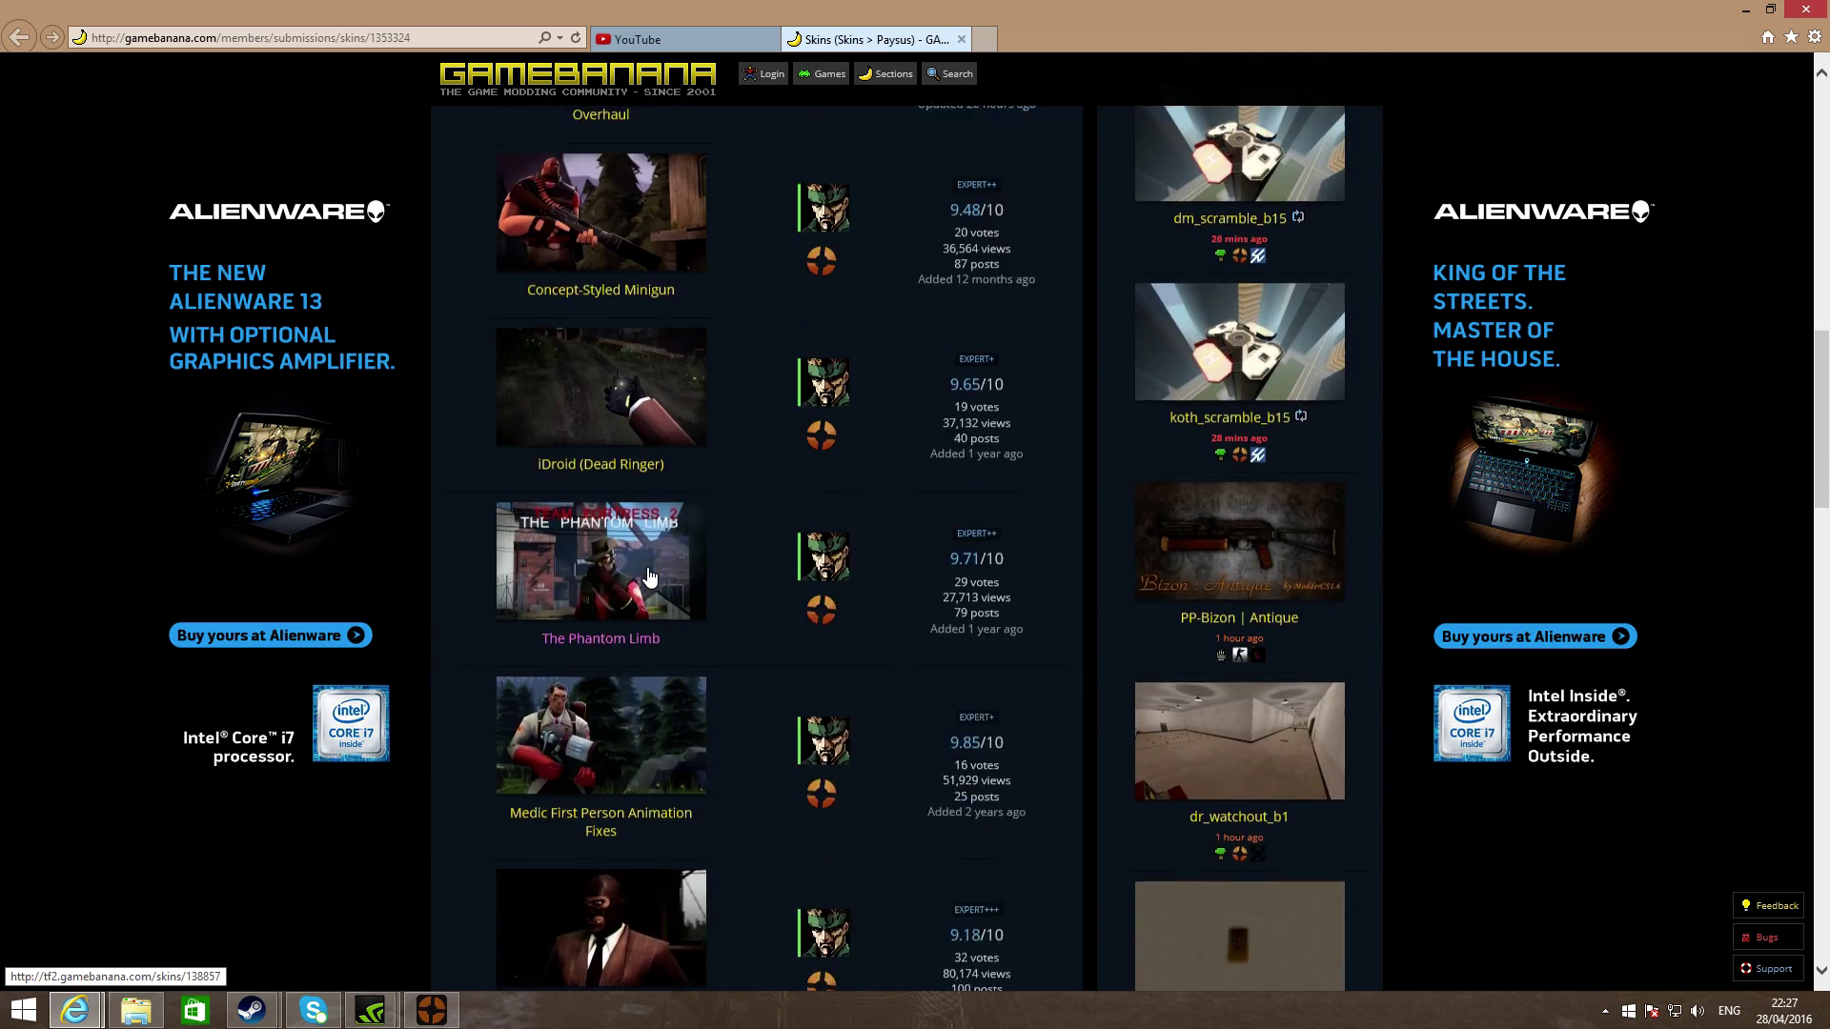
scroll(615, 762, up, 5)
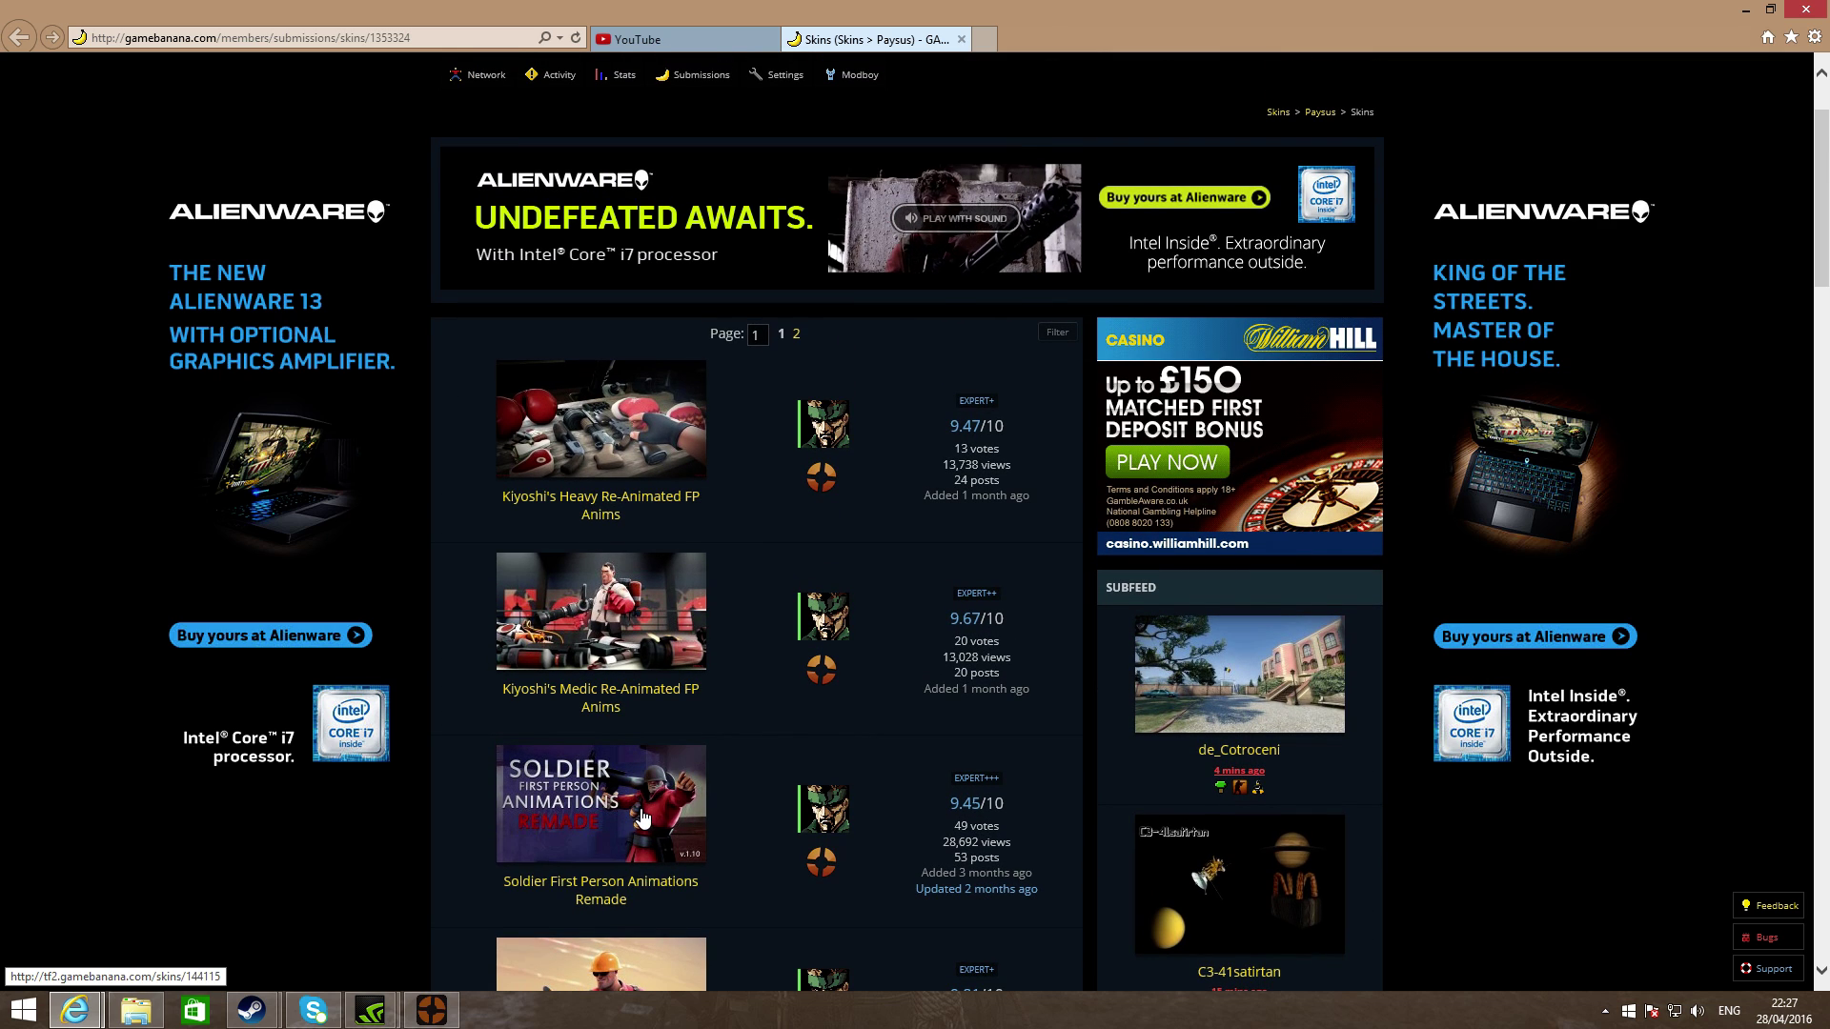
scroll(667, 810, down, 5)
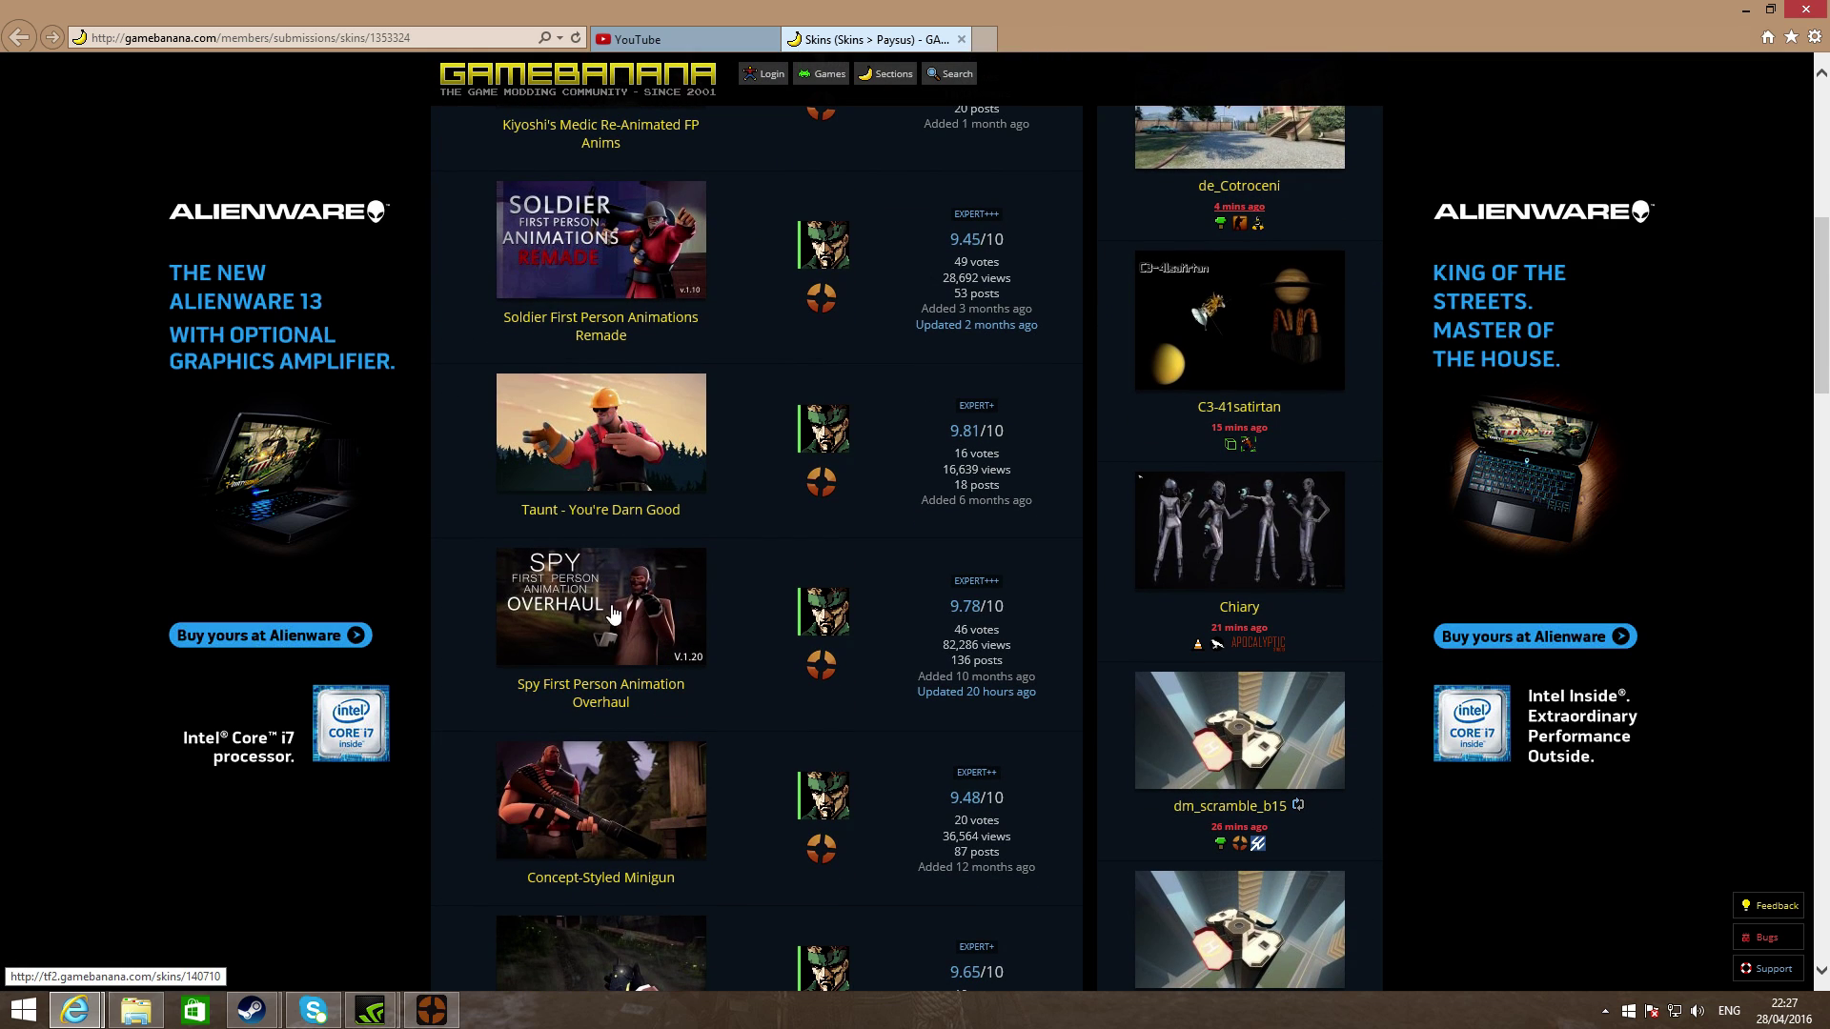
Open the Spy First Person Animation Overhaul skin page and go to its preview screenshots
click(647, 610)
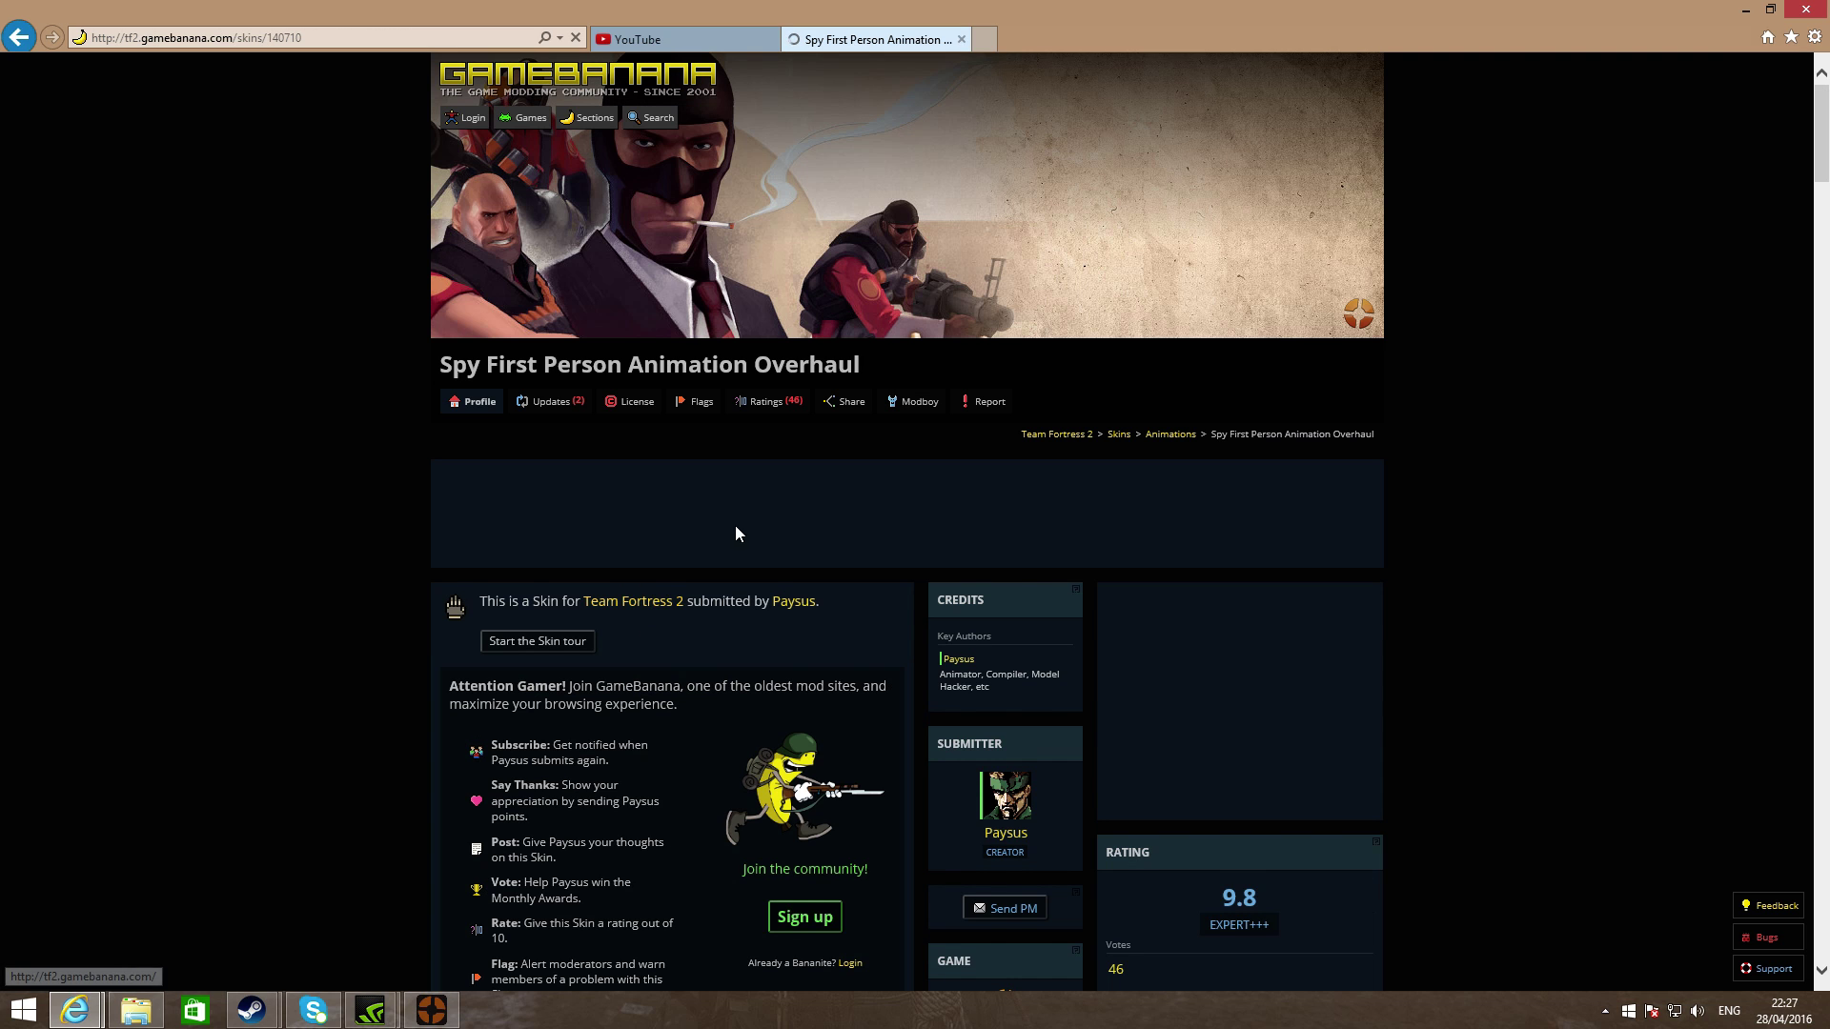
scroll(762, 519, down, 3)
scroll(787, 512, down, 4)
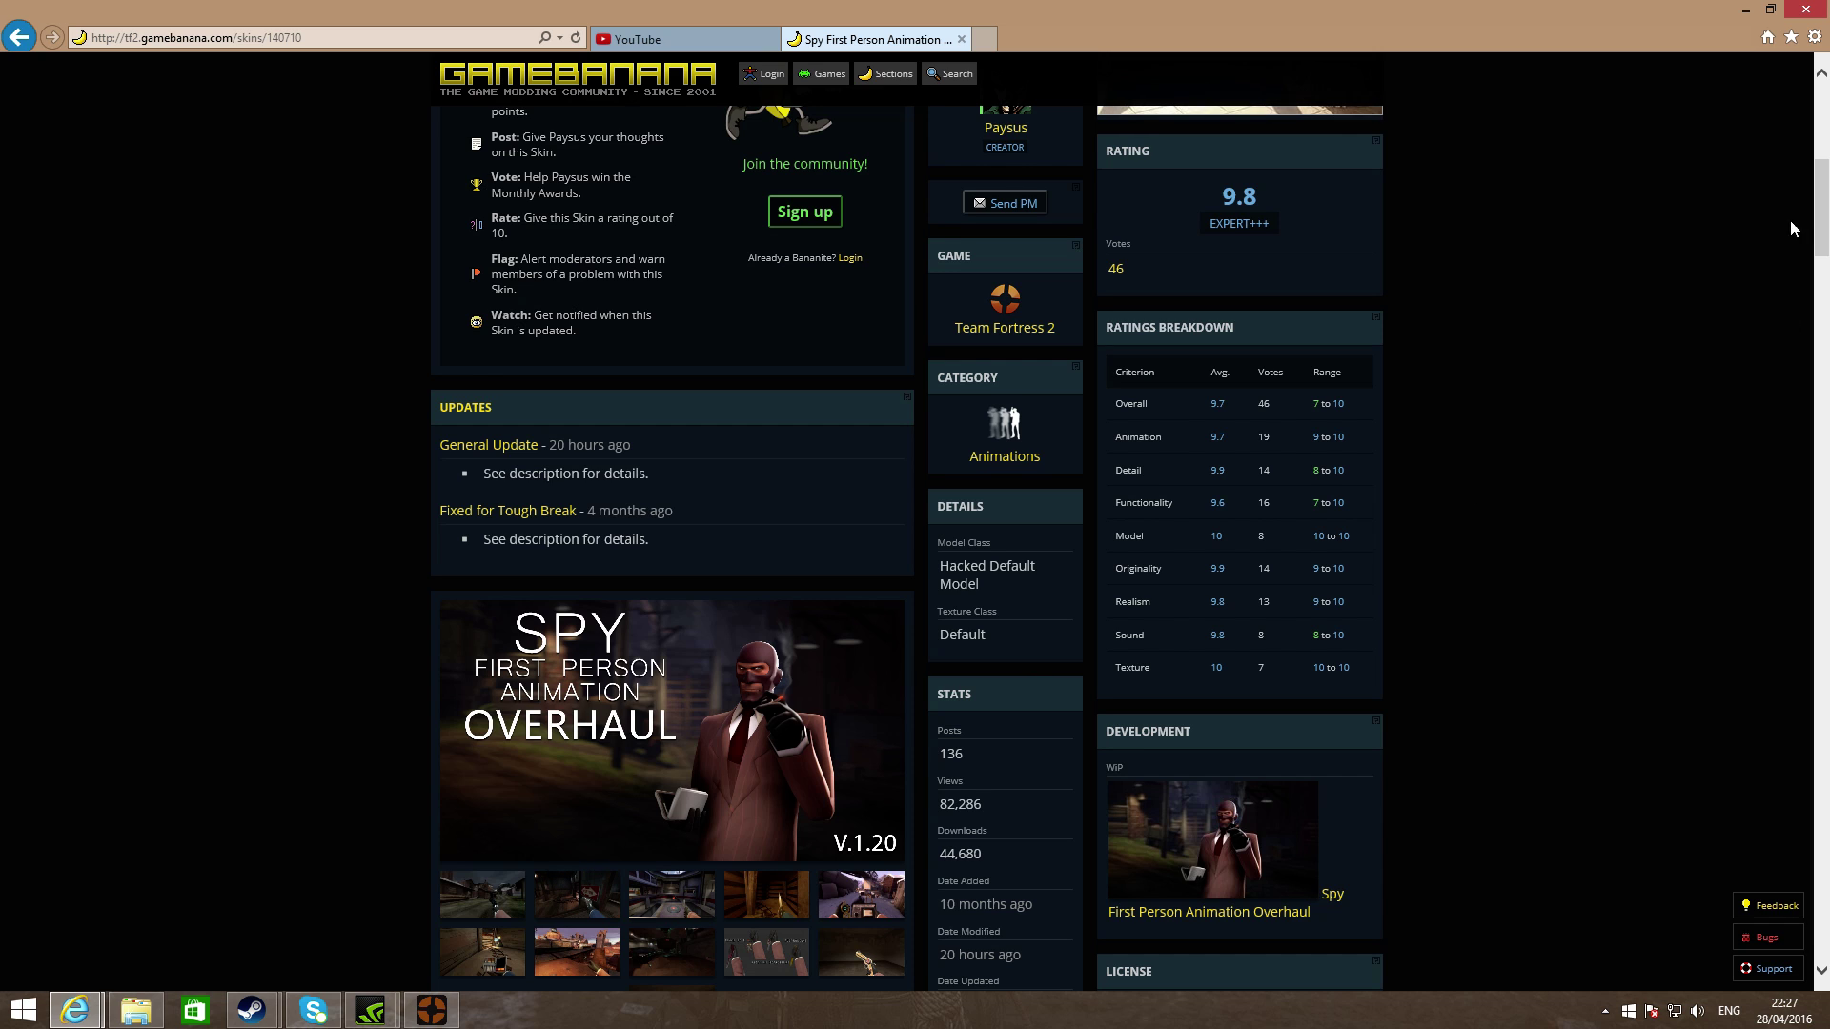
drag(1817, 225, 1817, 274)
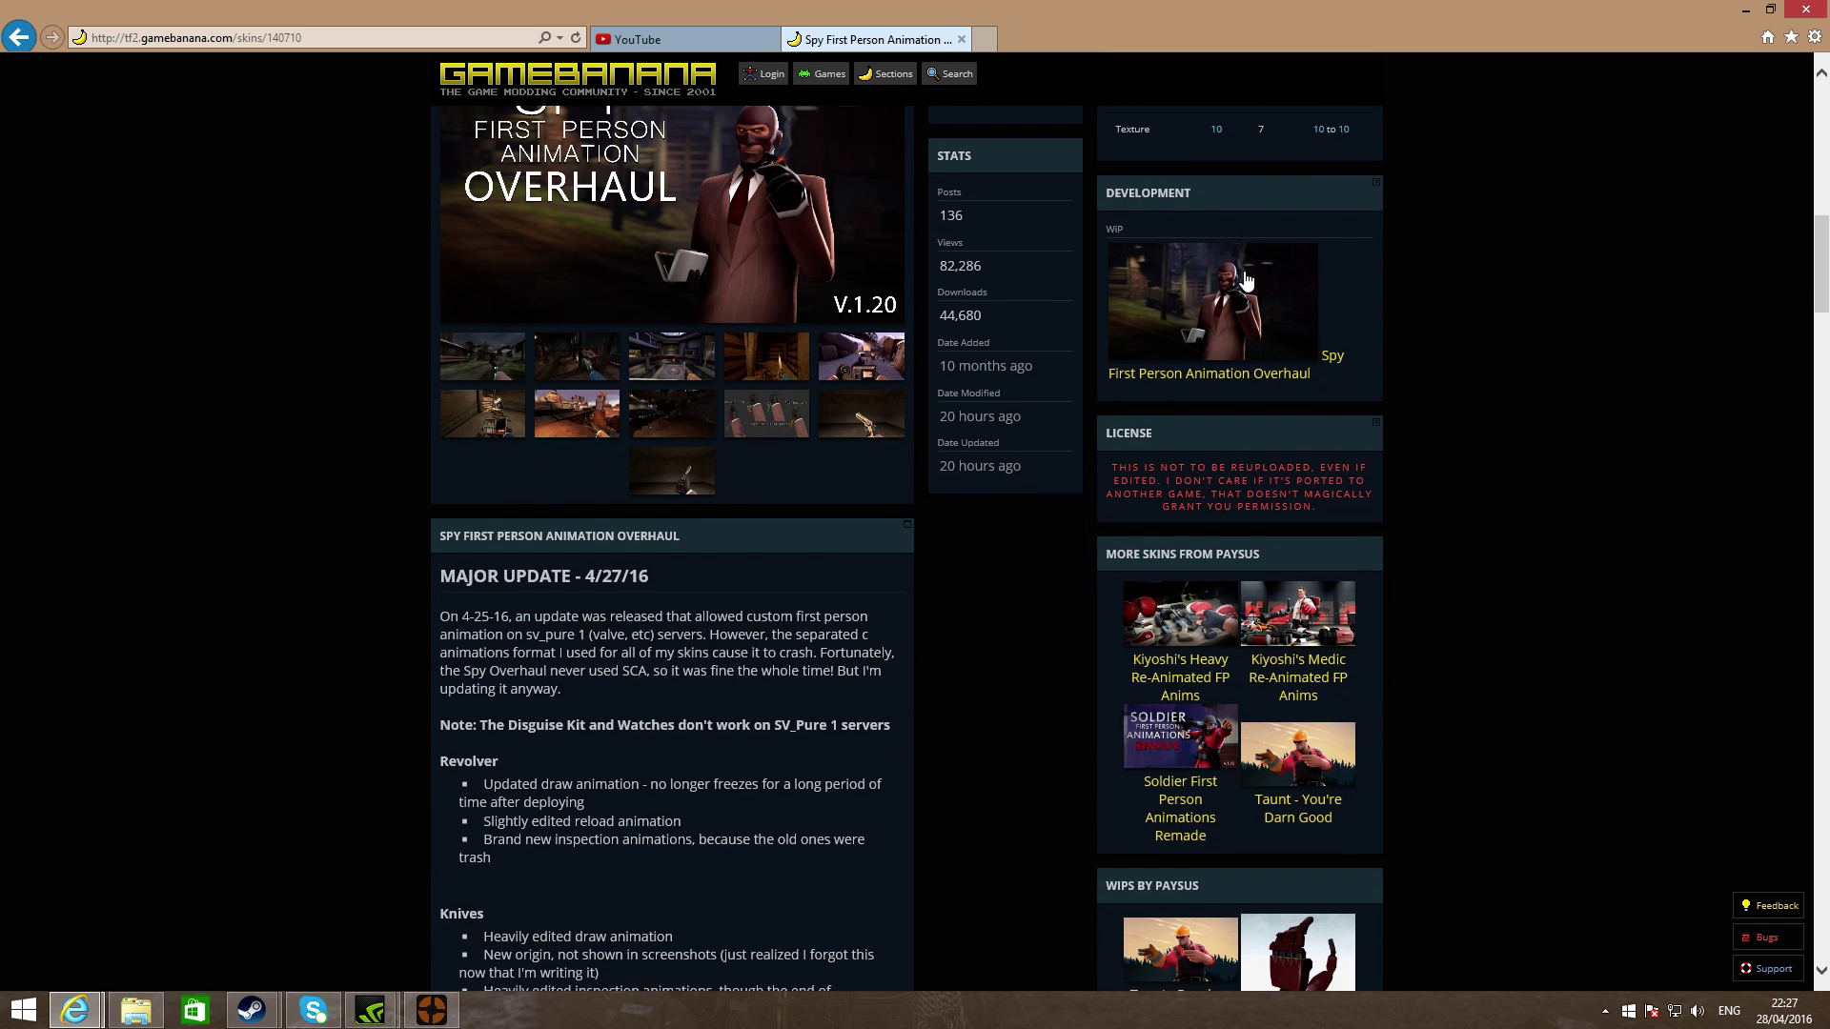
Enlarge the third preview screenshot of the Spy mod, close it, and go to the 4/27/16 update notes
click(670, 372)
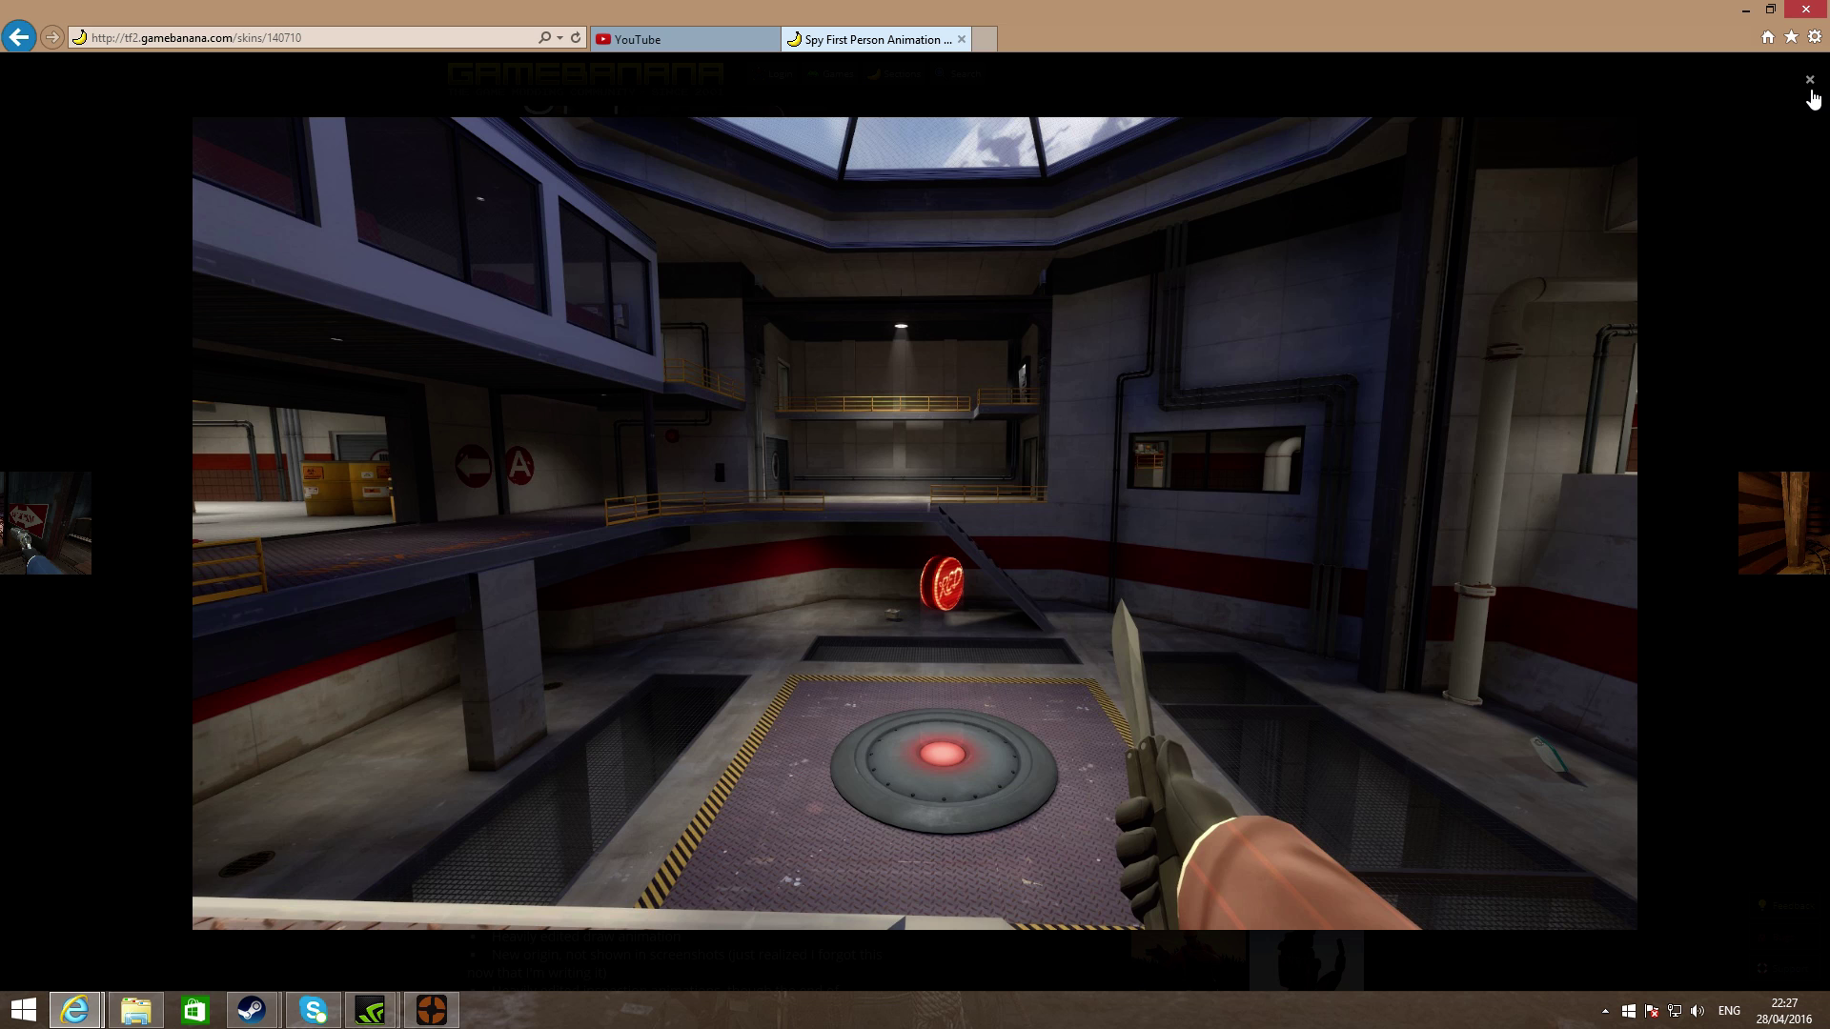
click(1810, 80)
scroll(705, 571, down, 2)
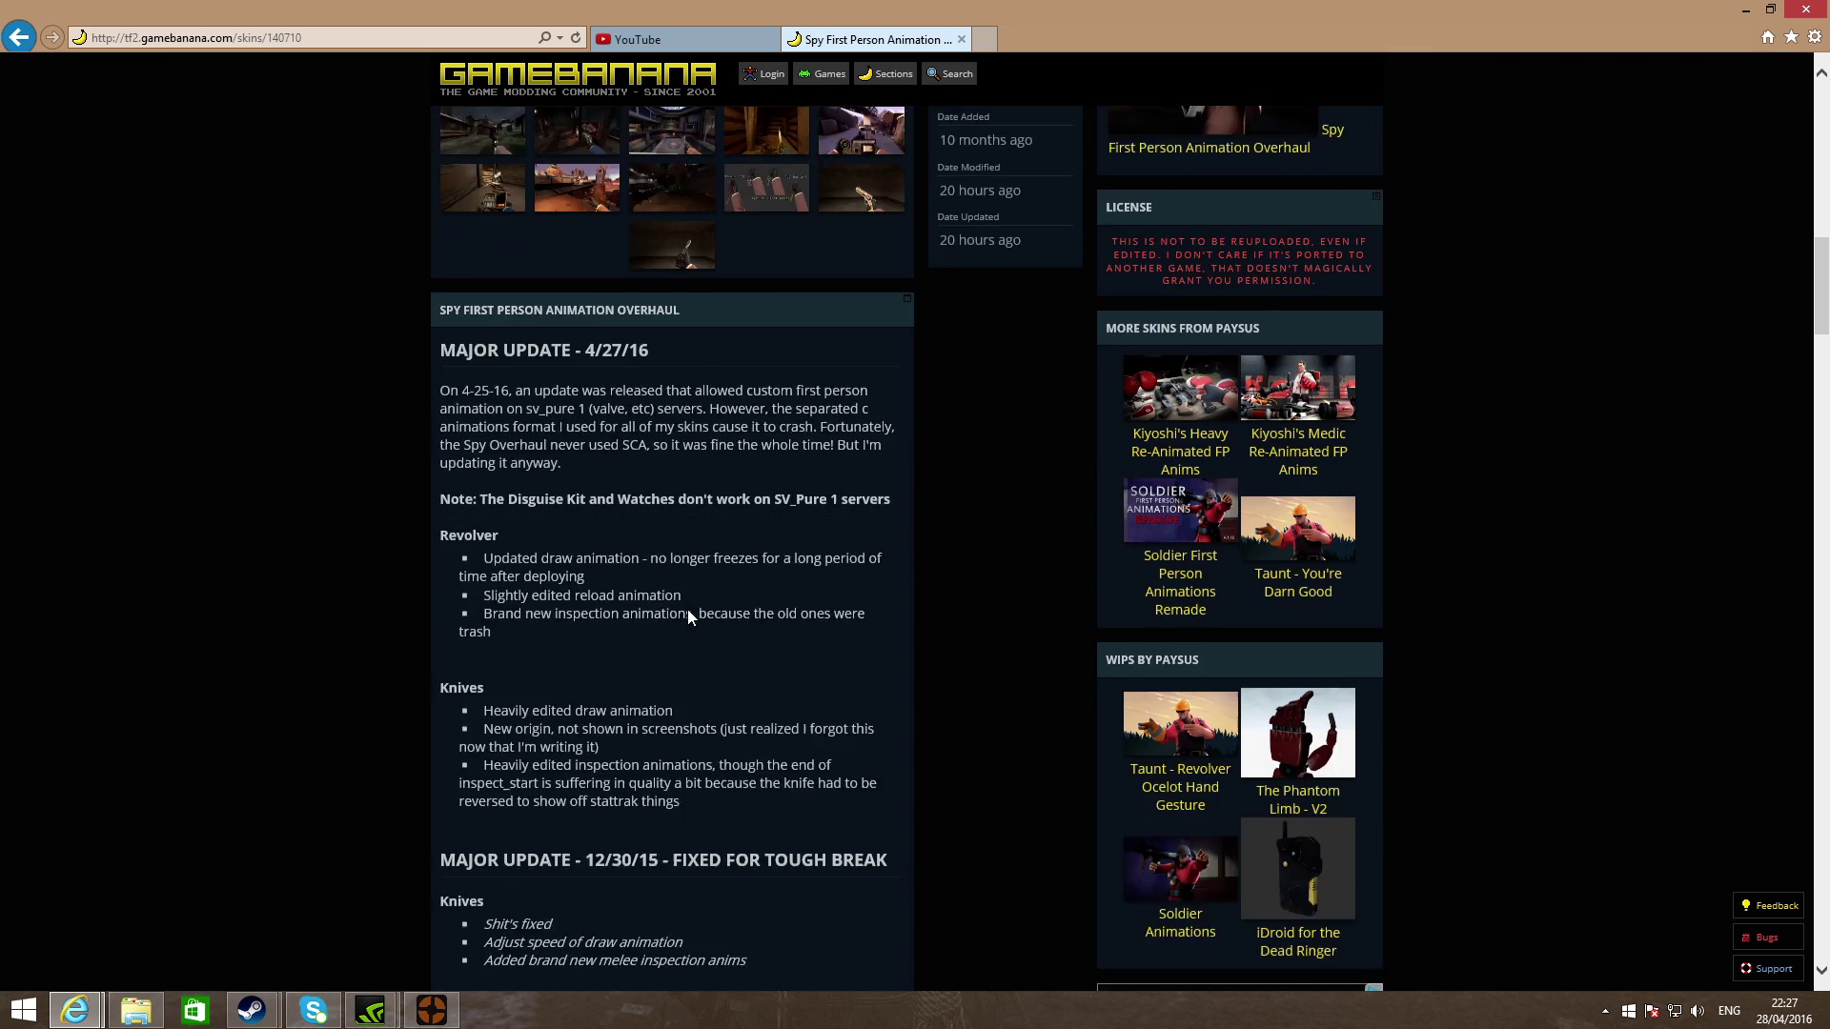
Download spy_fp_overhaul_120.rar from the Spy mod's page, save it, and open the archive in WinRAR
scroll(688, 609, down, 13)
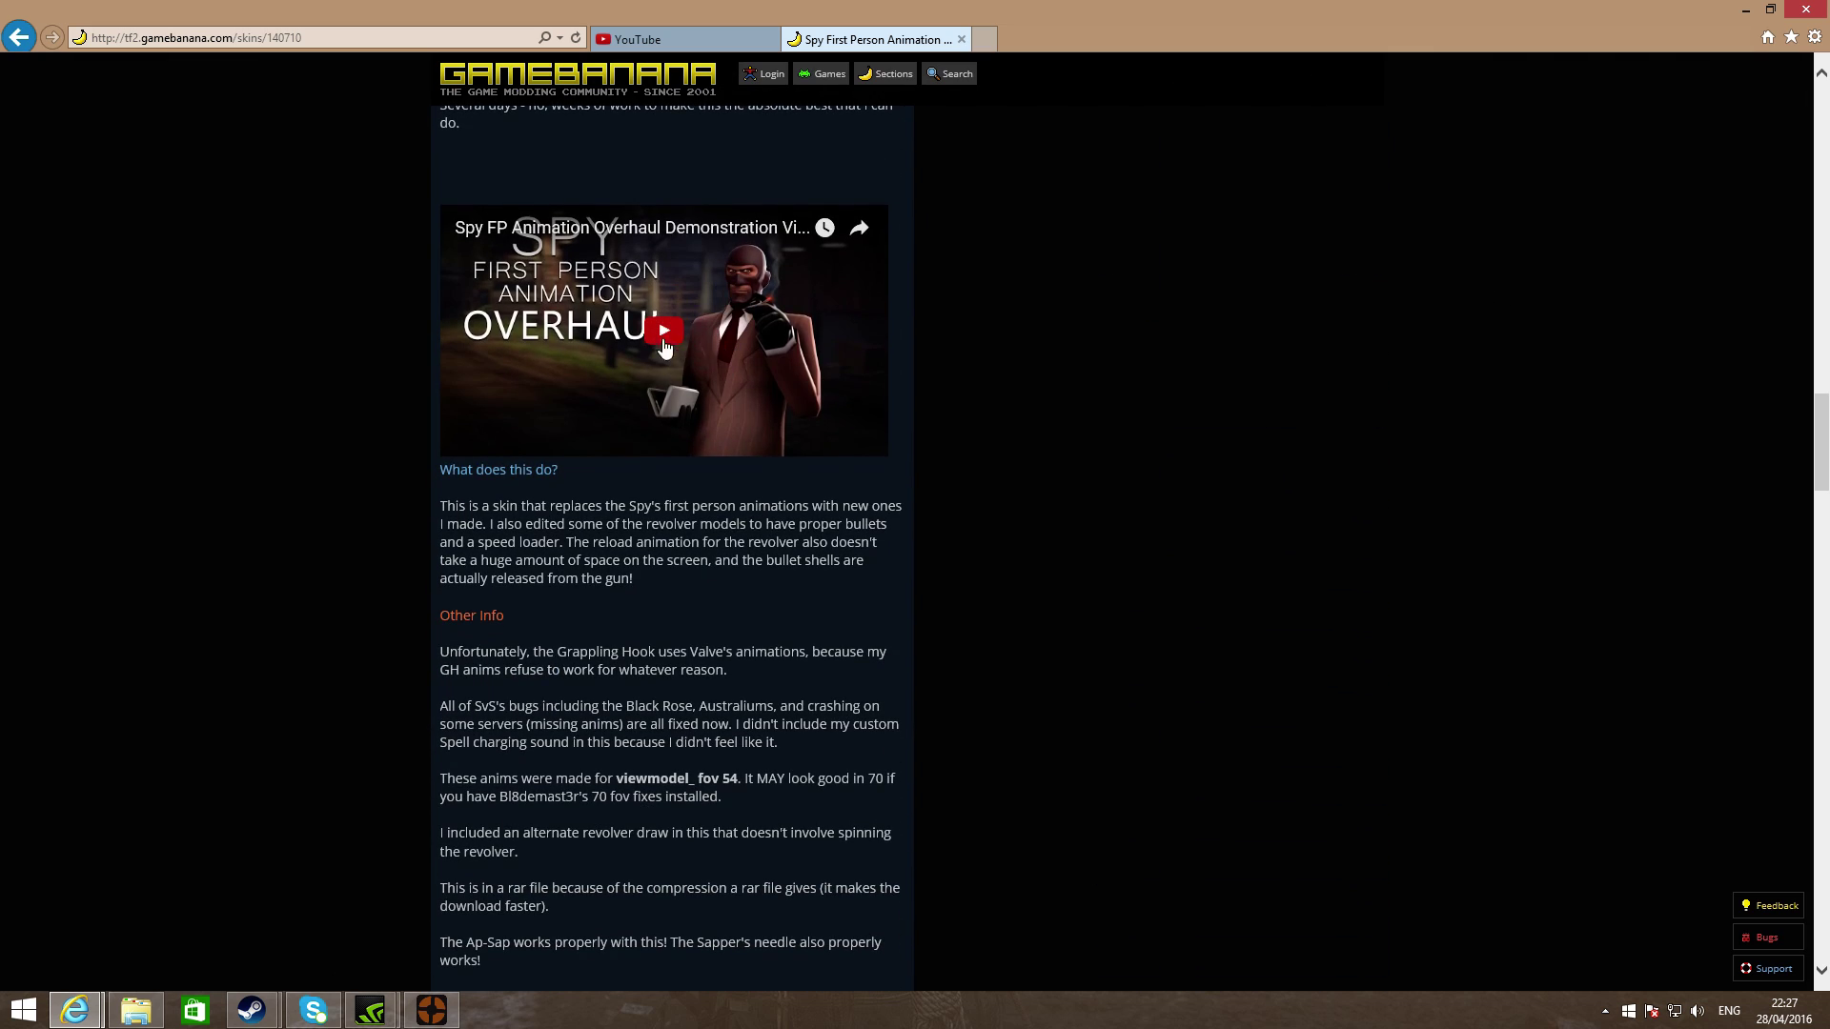
scroll(632, 659, down, 10)
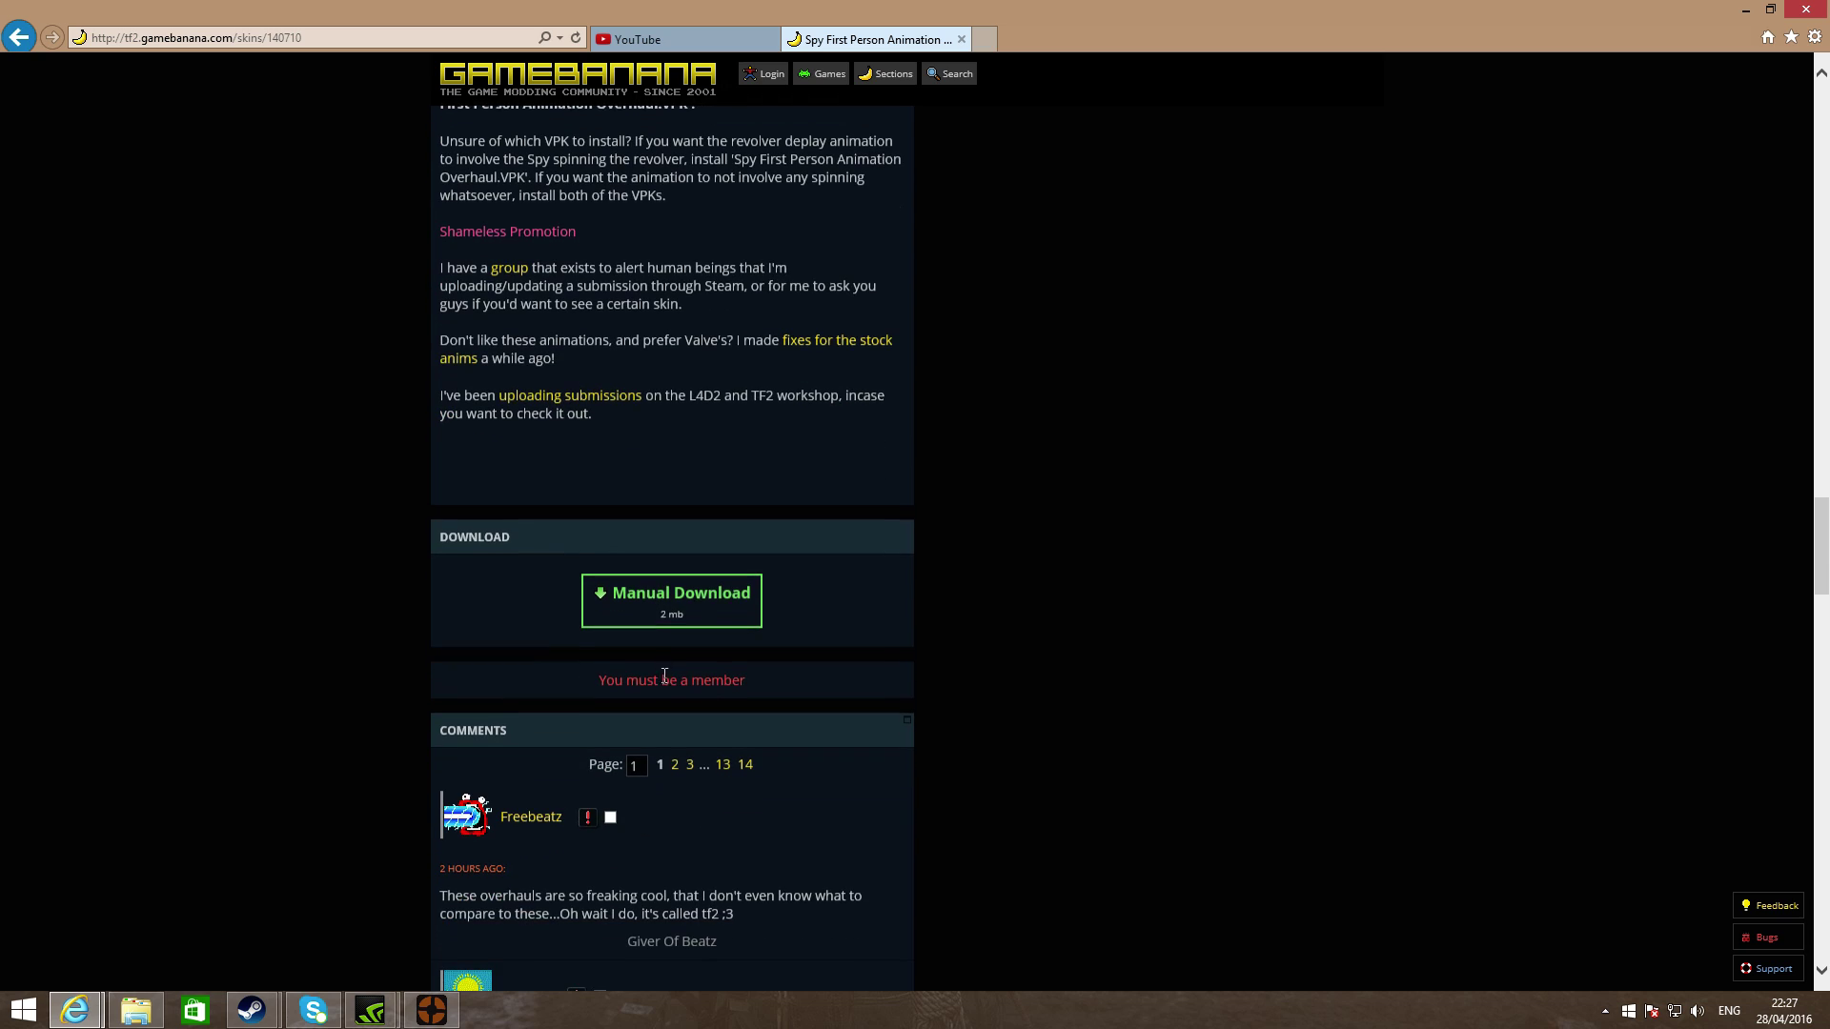
click(664, 597)
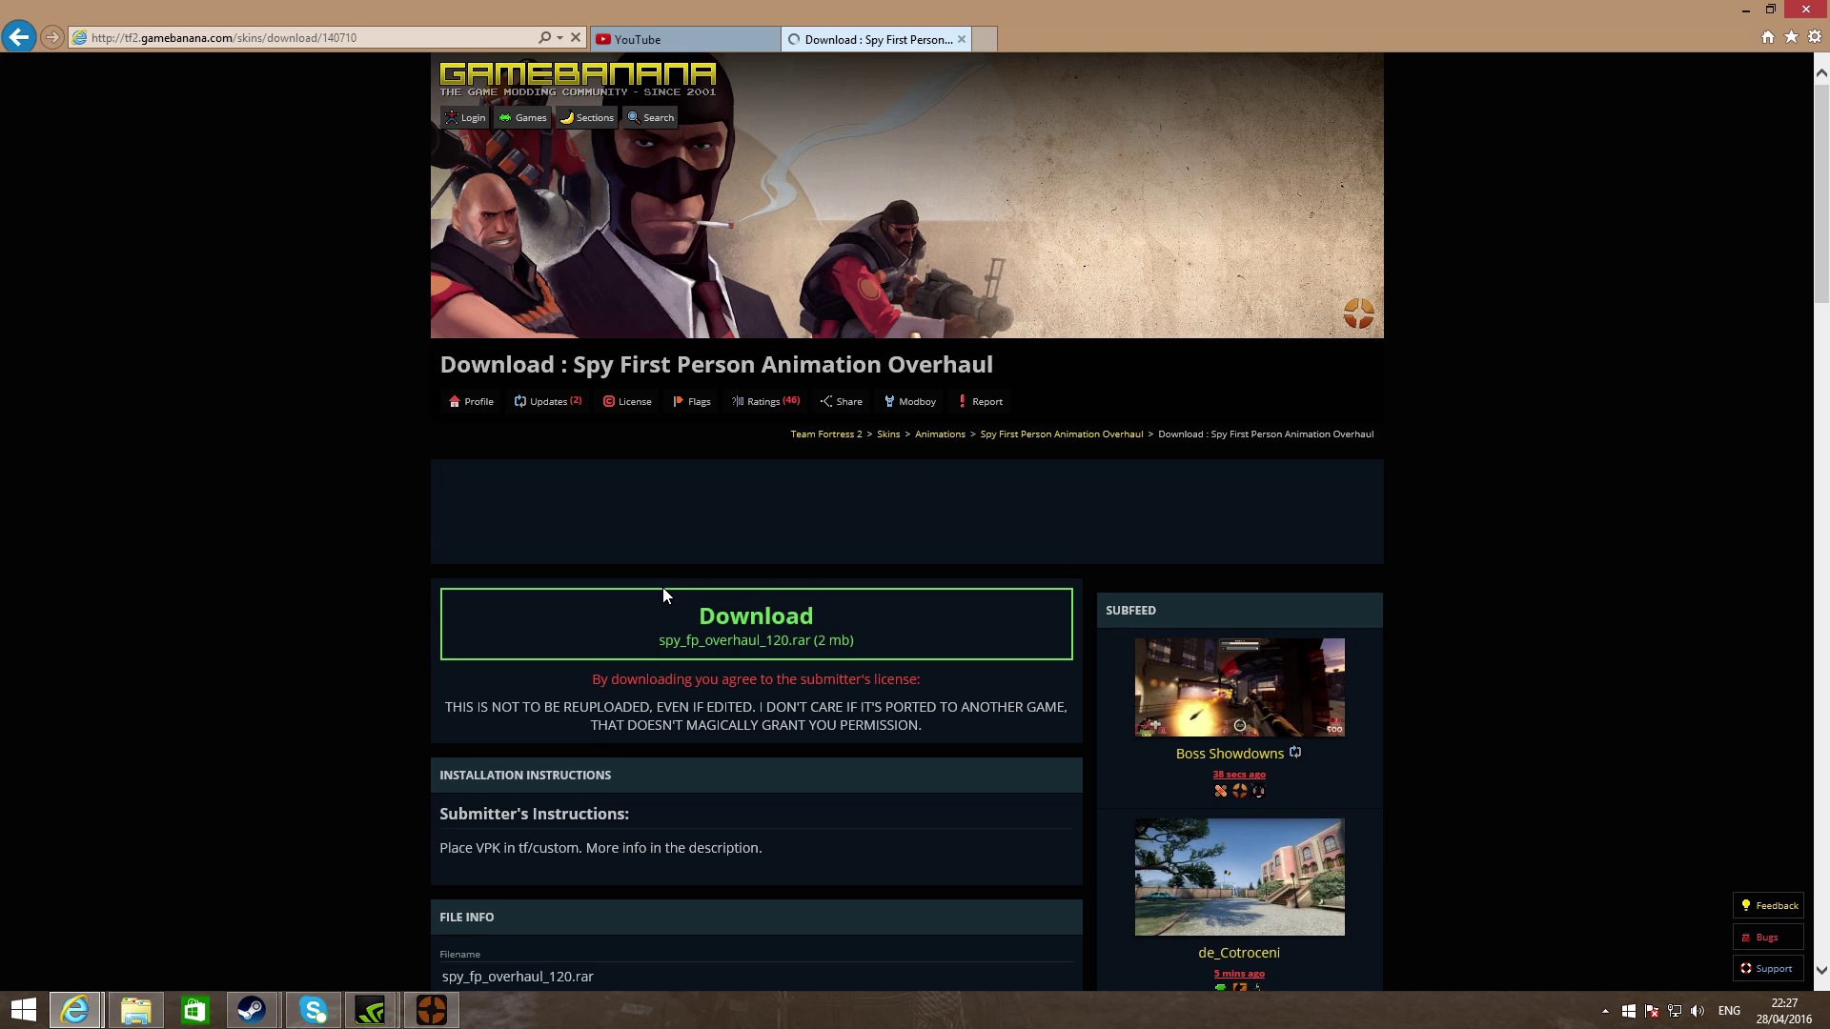
click(762, 636)
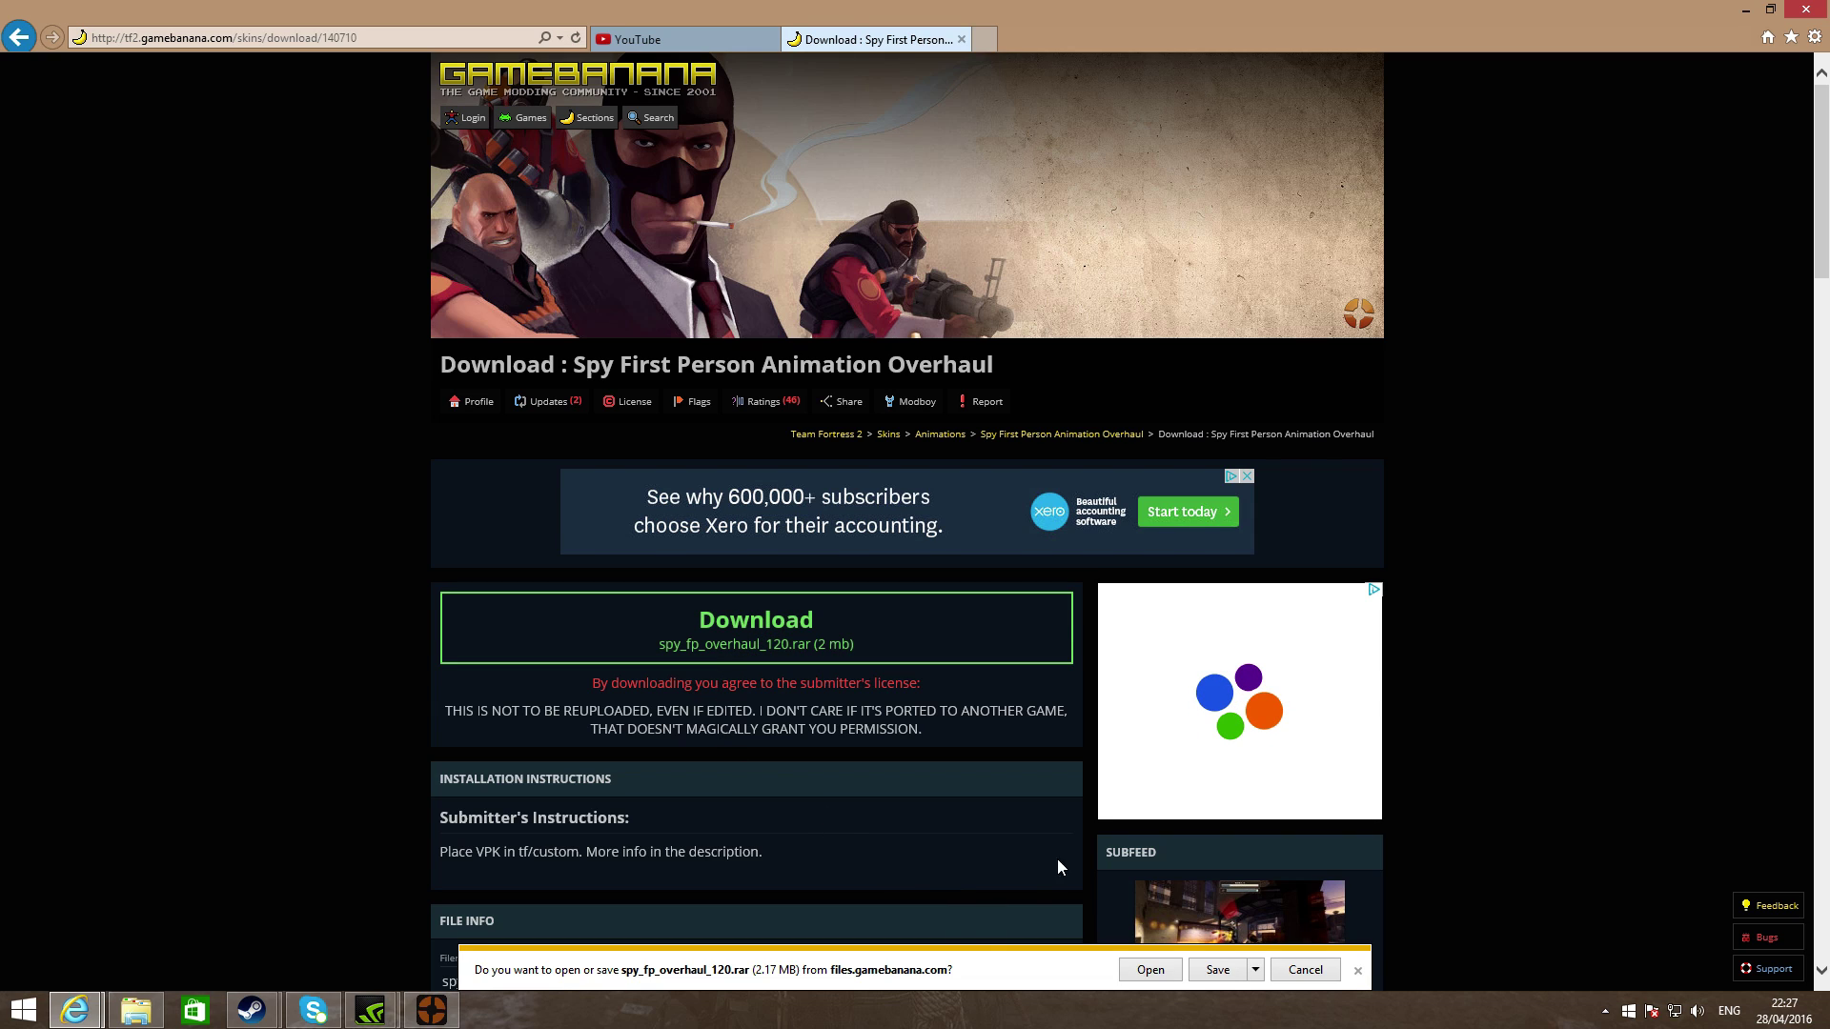
click(1217, 969)
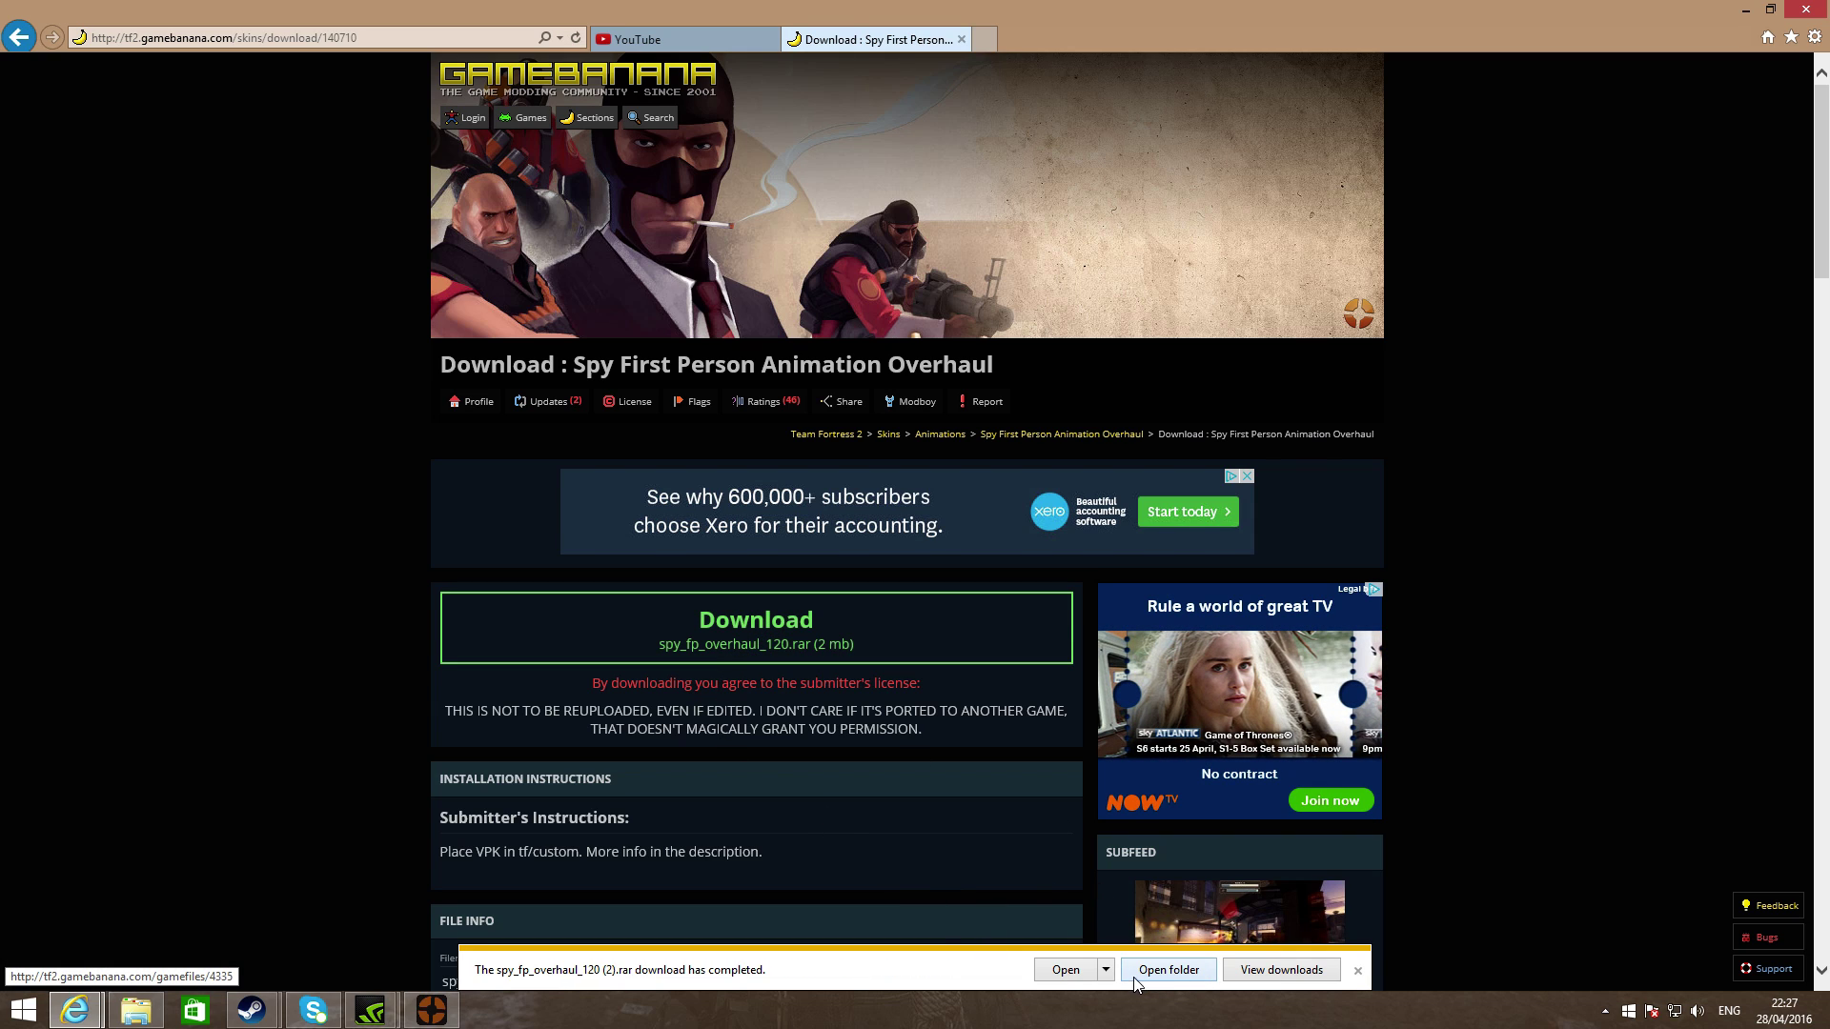
click(1058, 969)
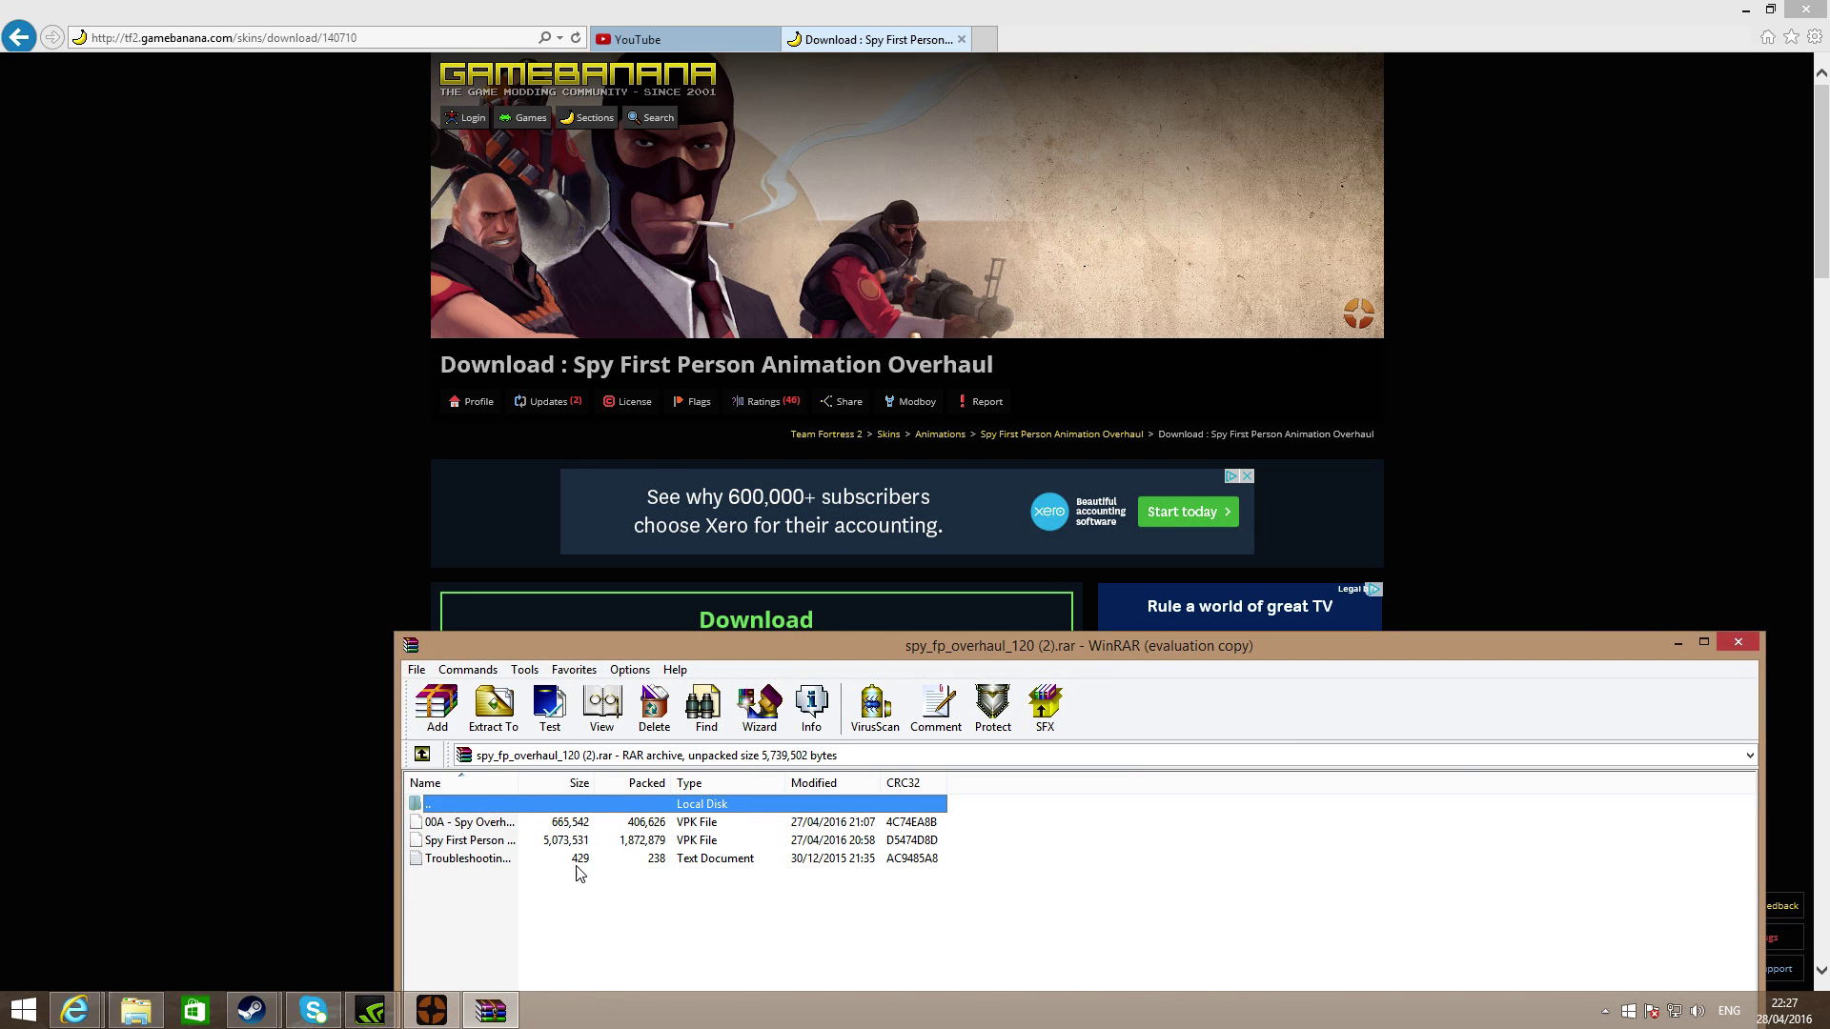
click(1034, 882)
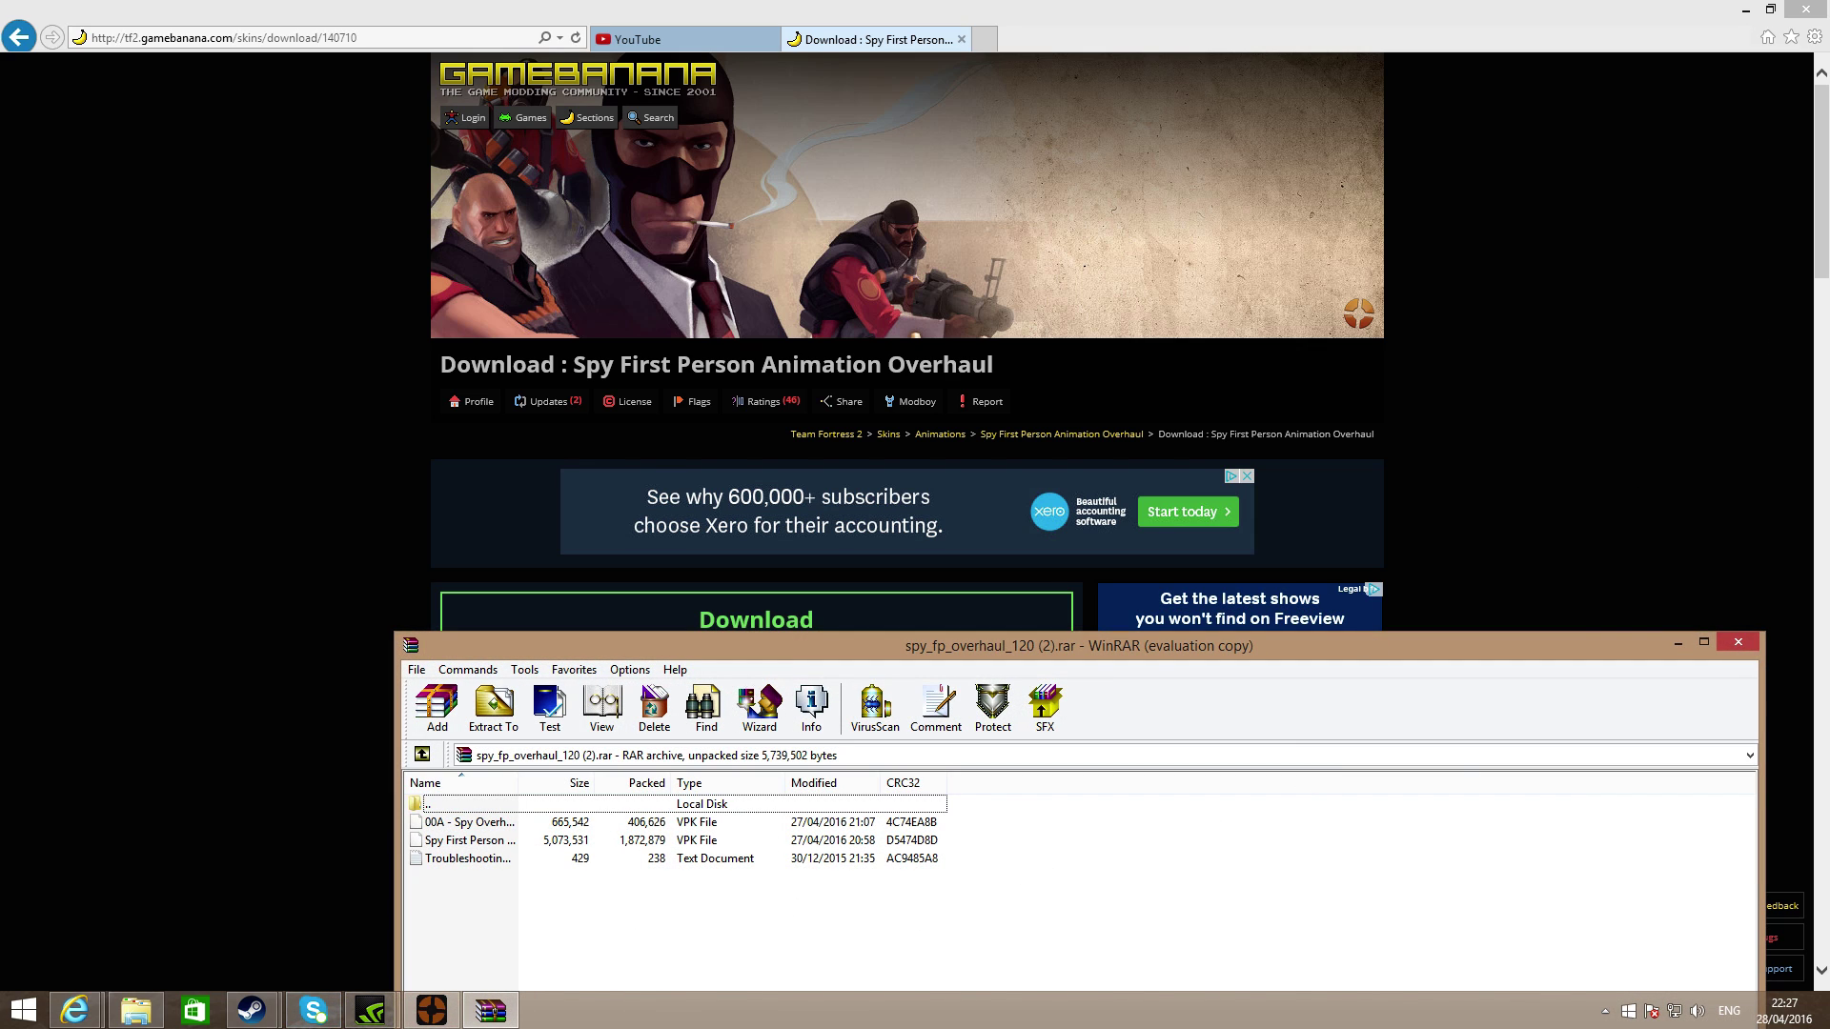
Minimize the browser and Steam windows, and arrange the WinRAR archive beside the tf/custom folder window
click(1744, 11)
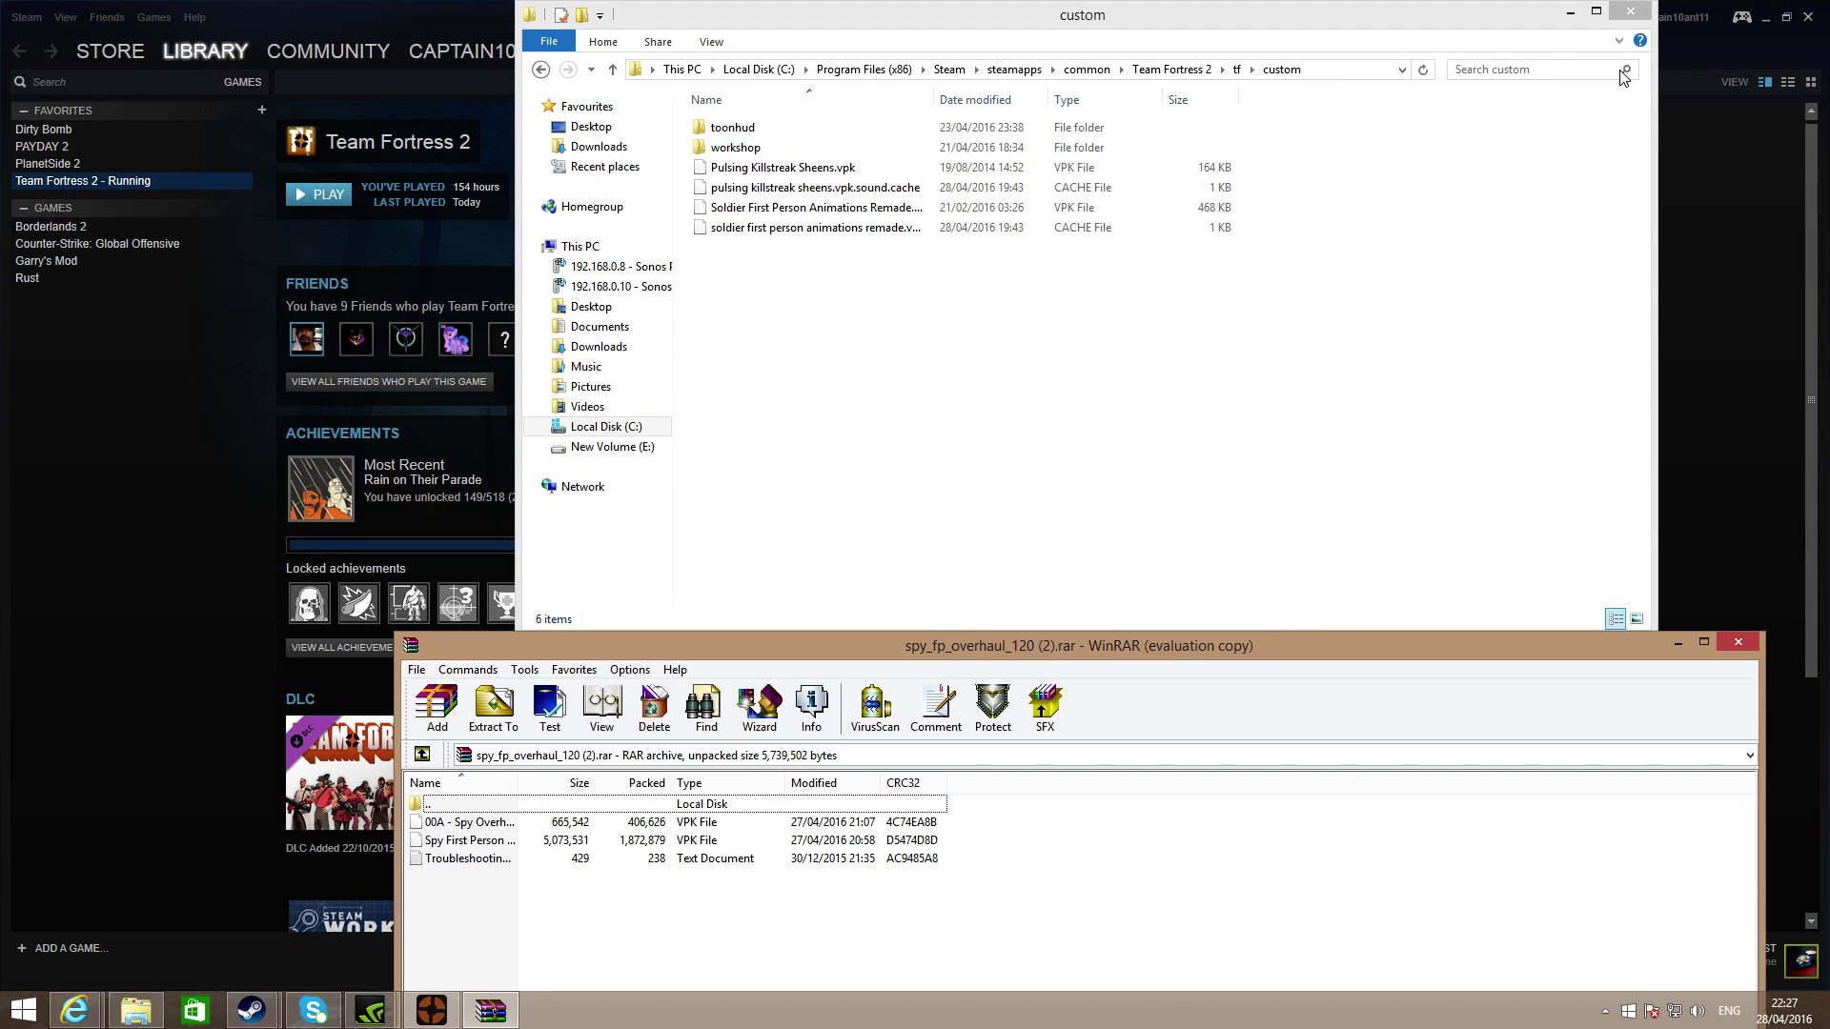
click(1763, 19)
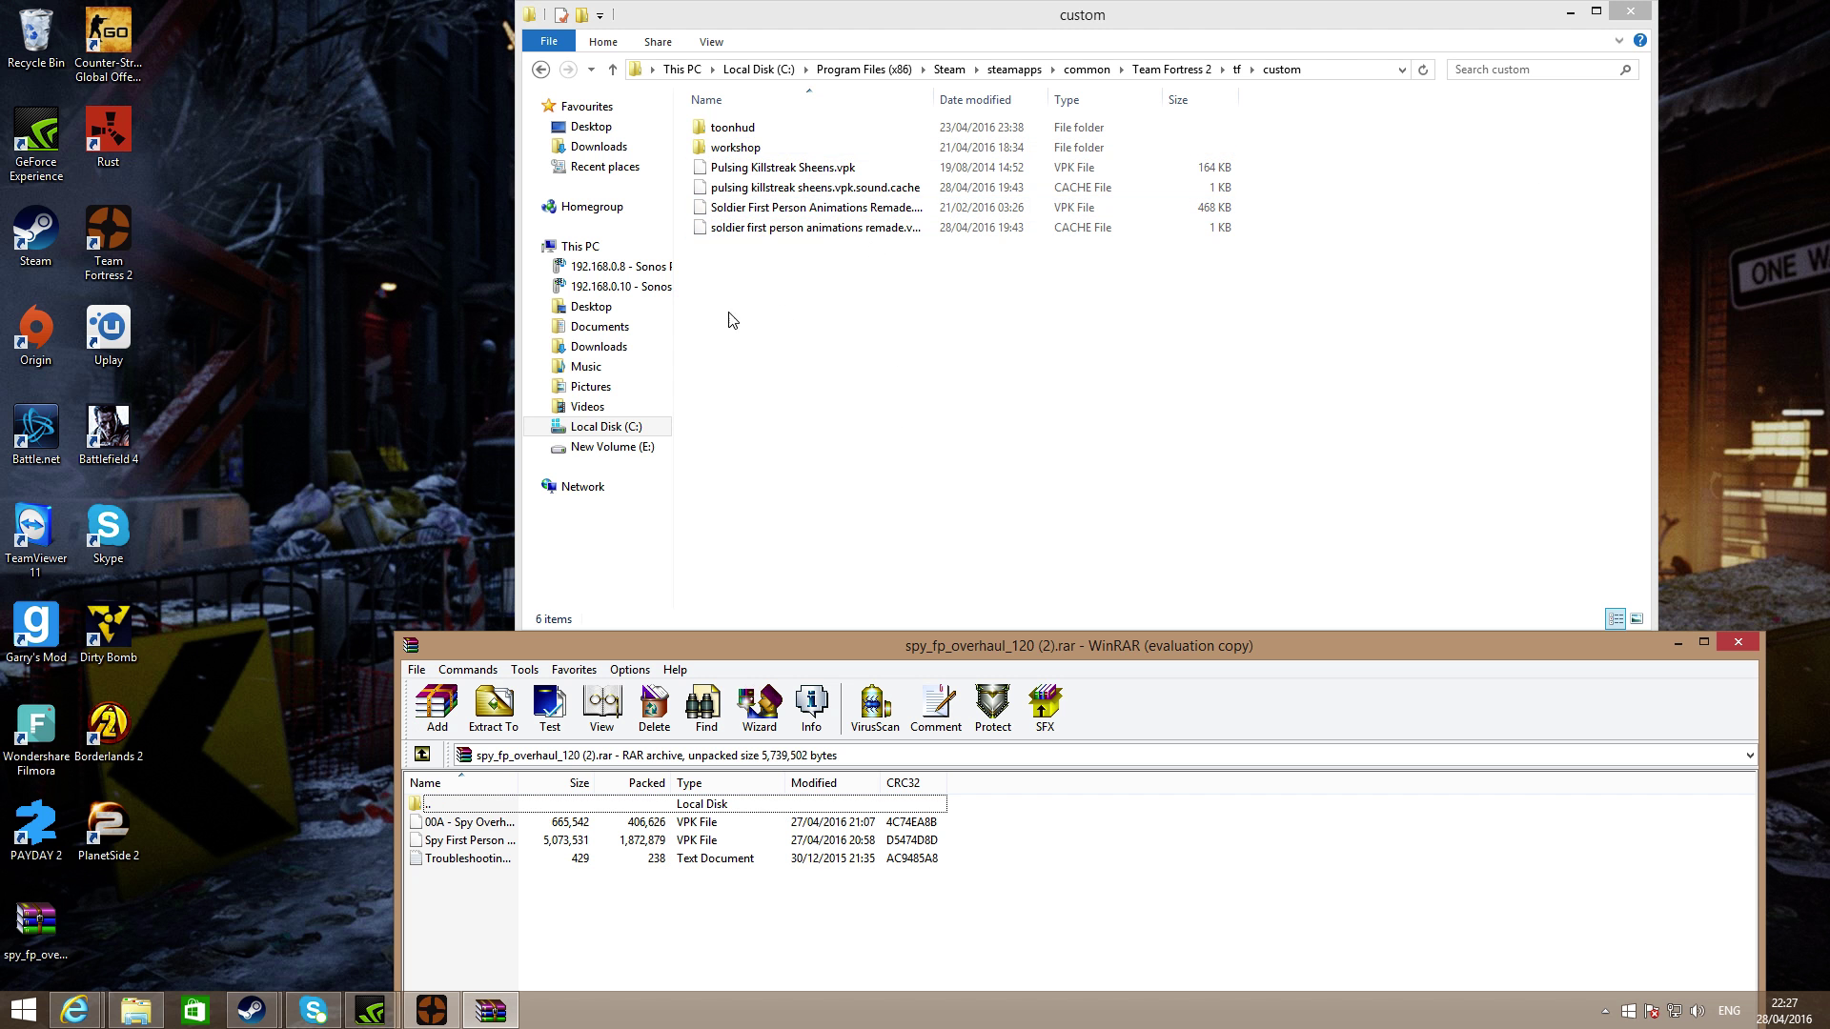
drag(833, 654, 5, 415)
drag(1069, 23, 1164, 332)
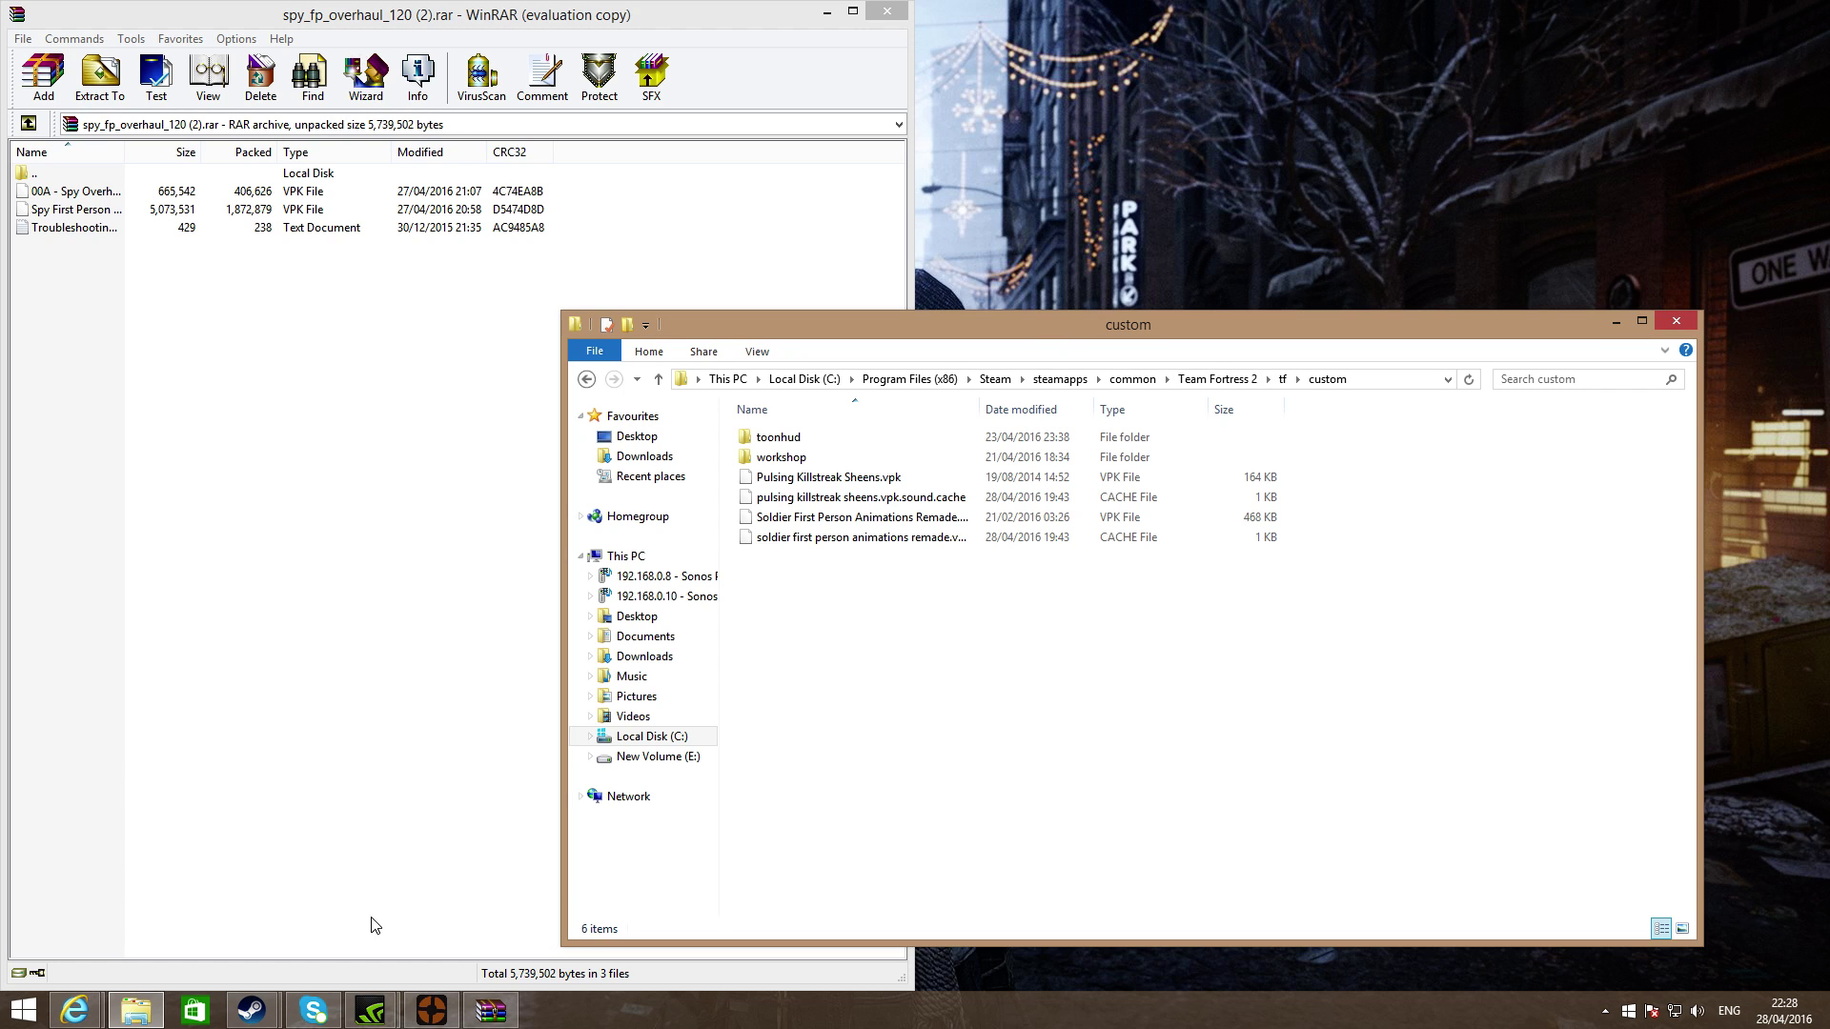
Search the web for "win rar" in a new Internet Explorer tab, close that tab, and minimize the browser
mouse_move(74, 1010)
click(95, 905)
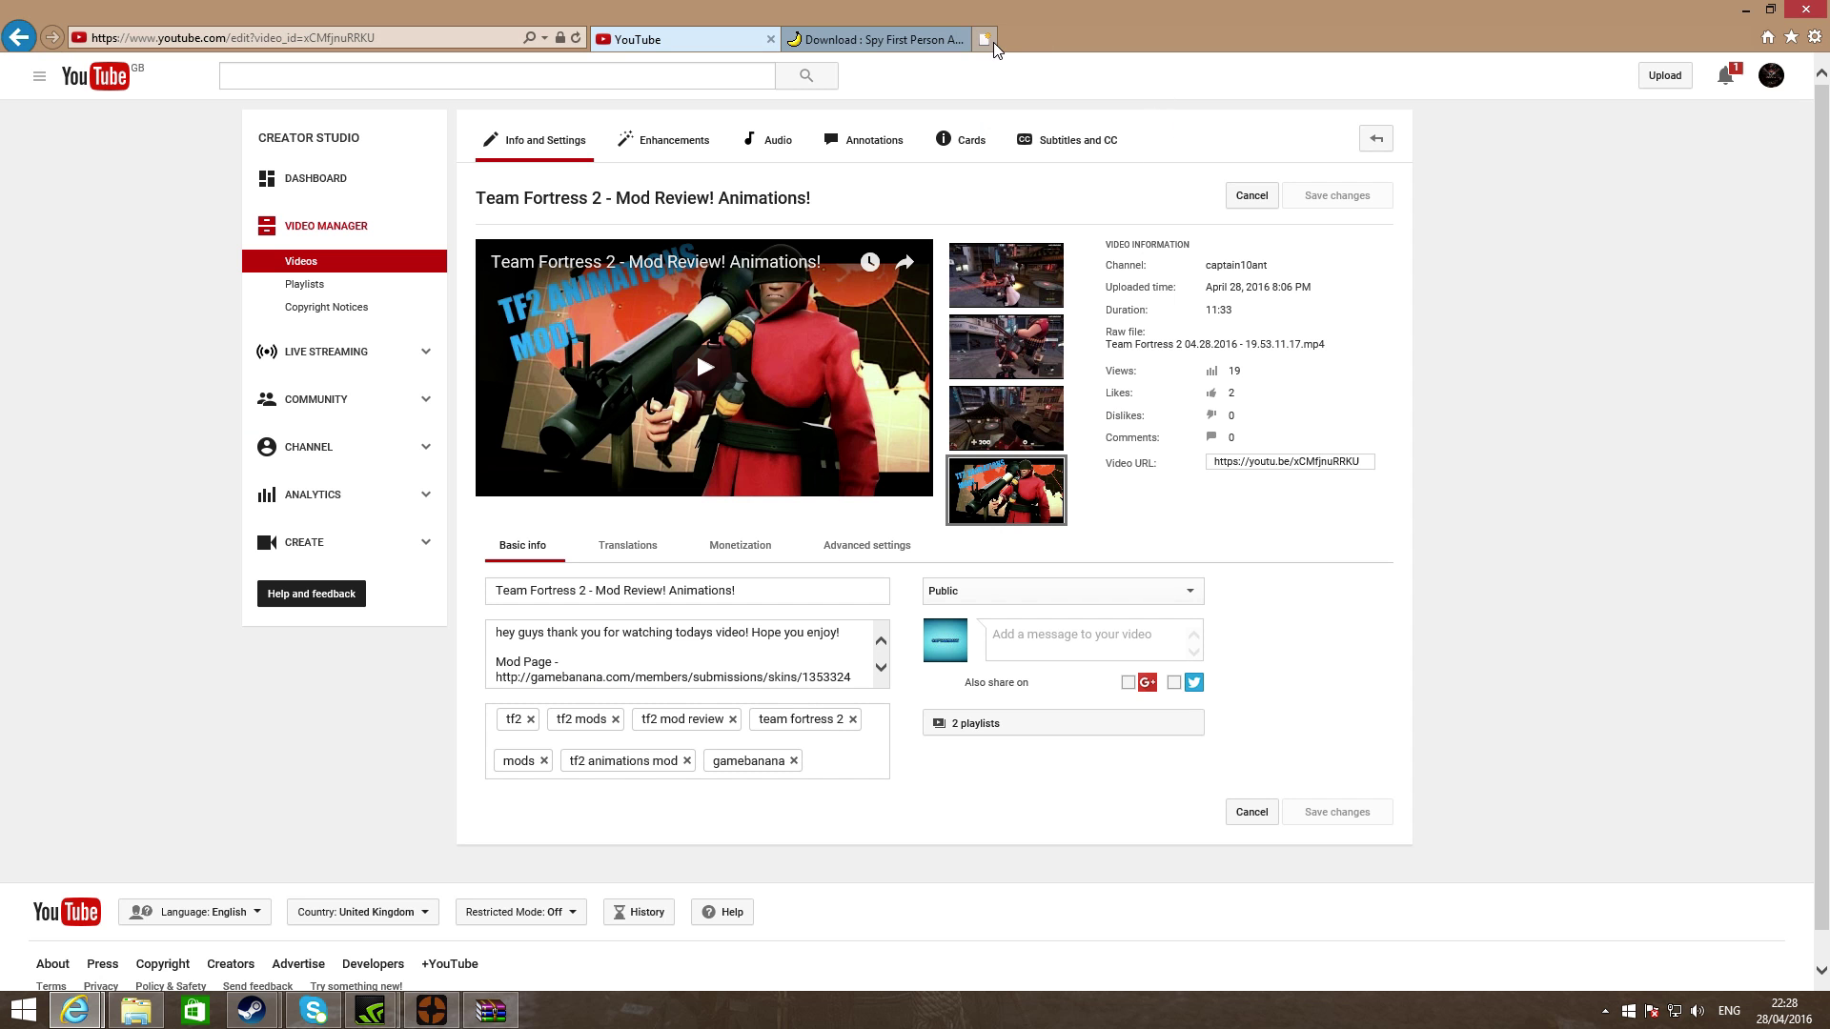
click(993, 42)
key(super+Down)
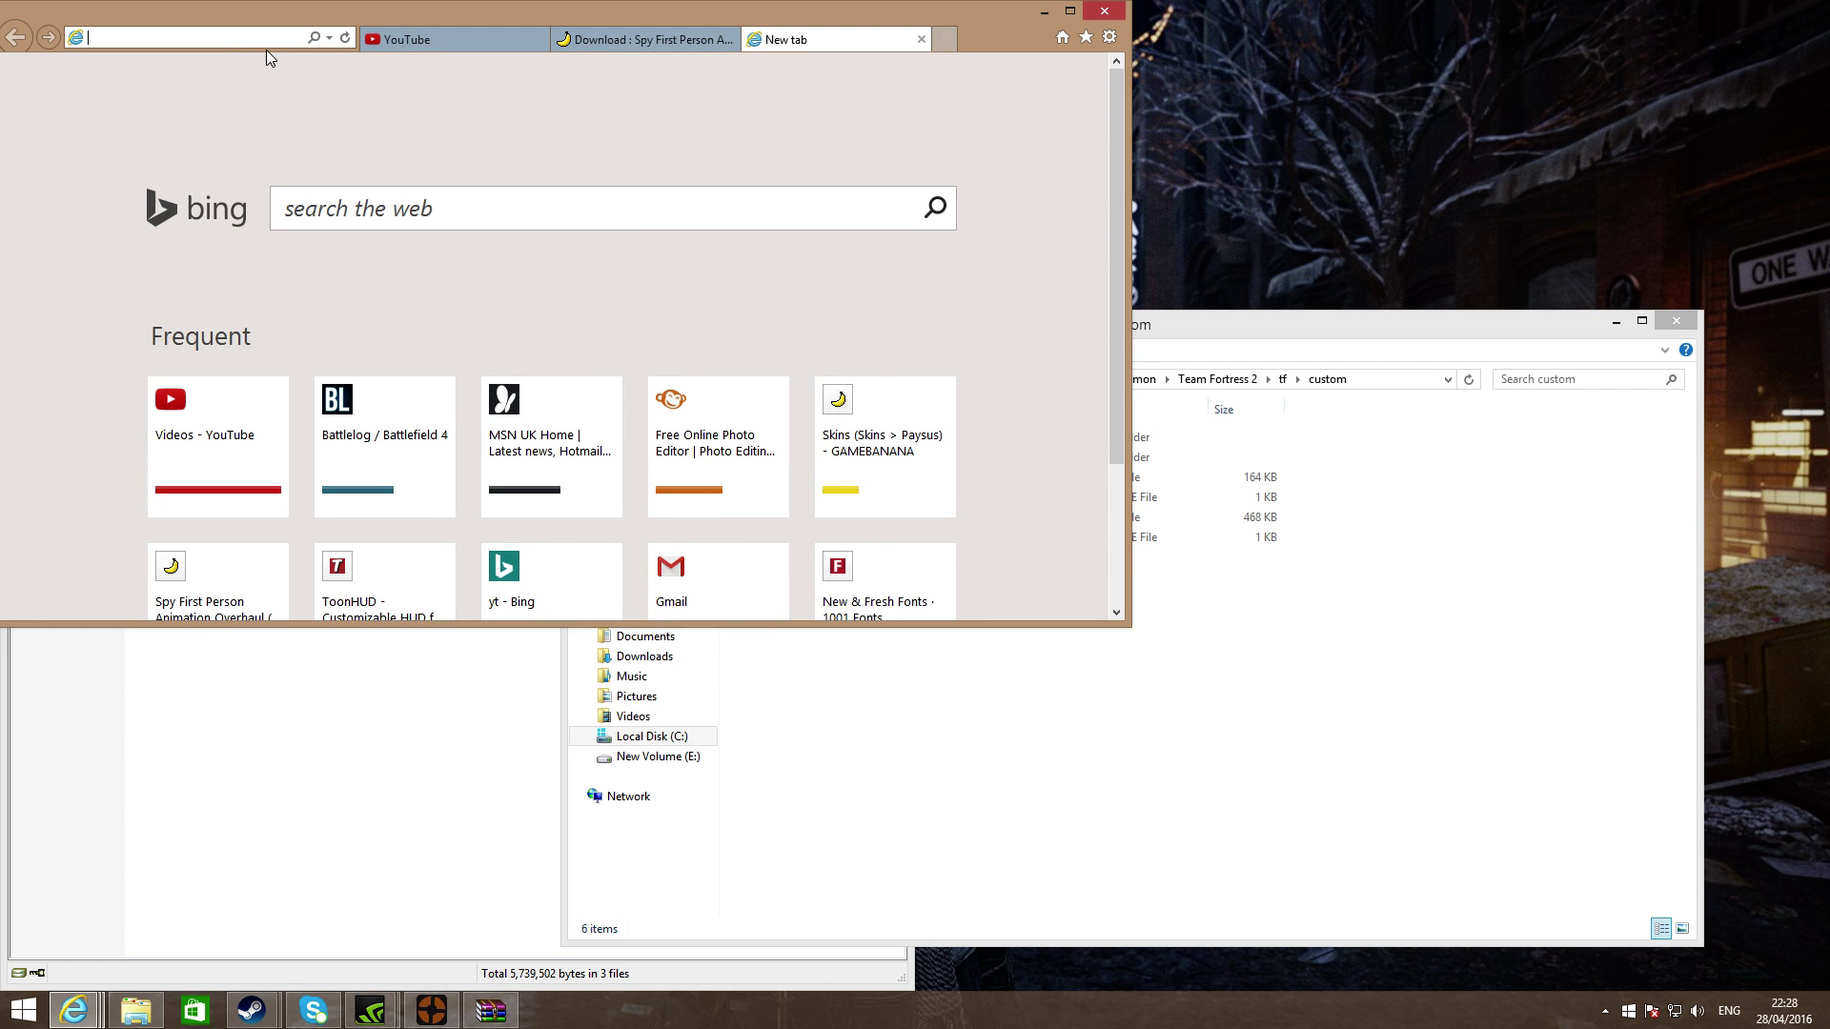
text(win rar)
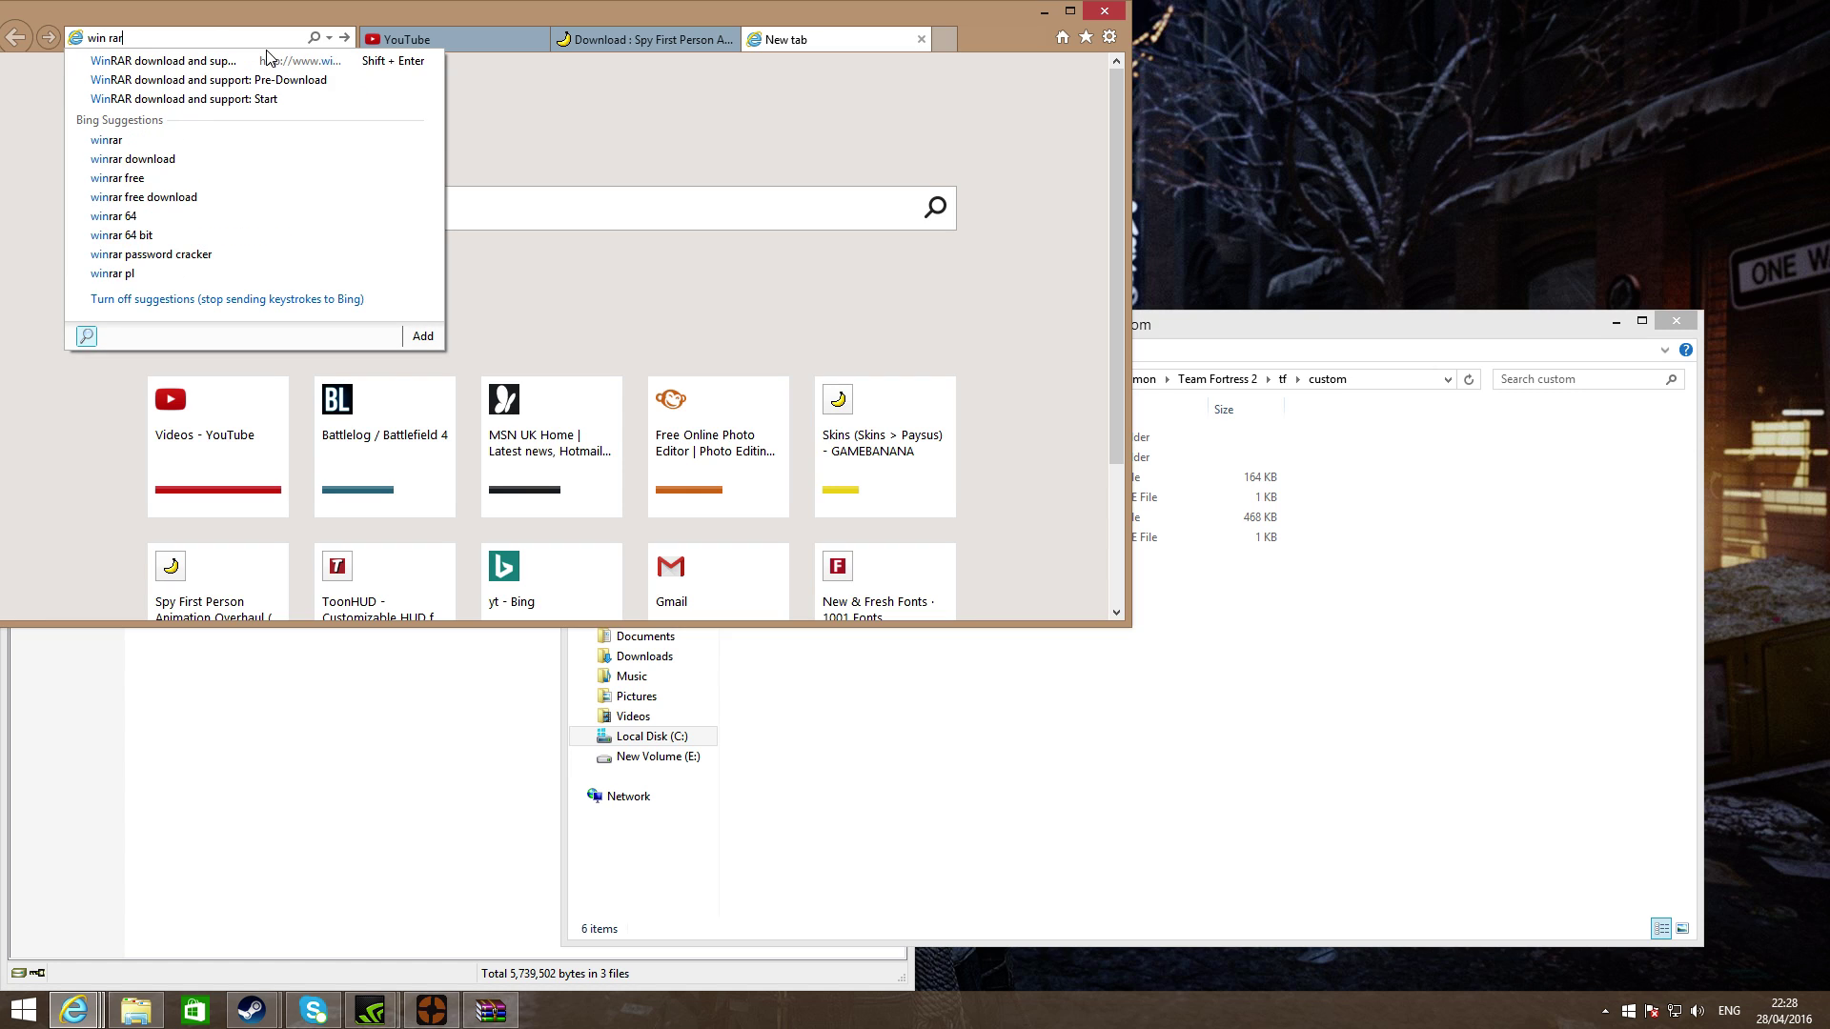
key(Return)
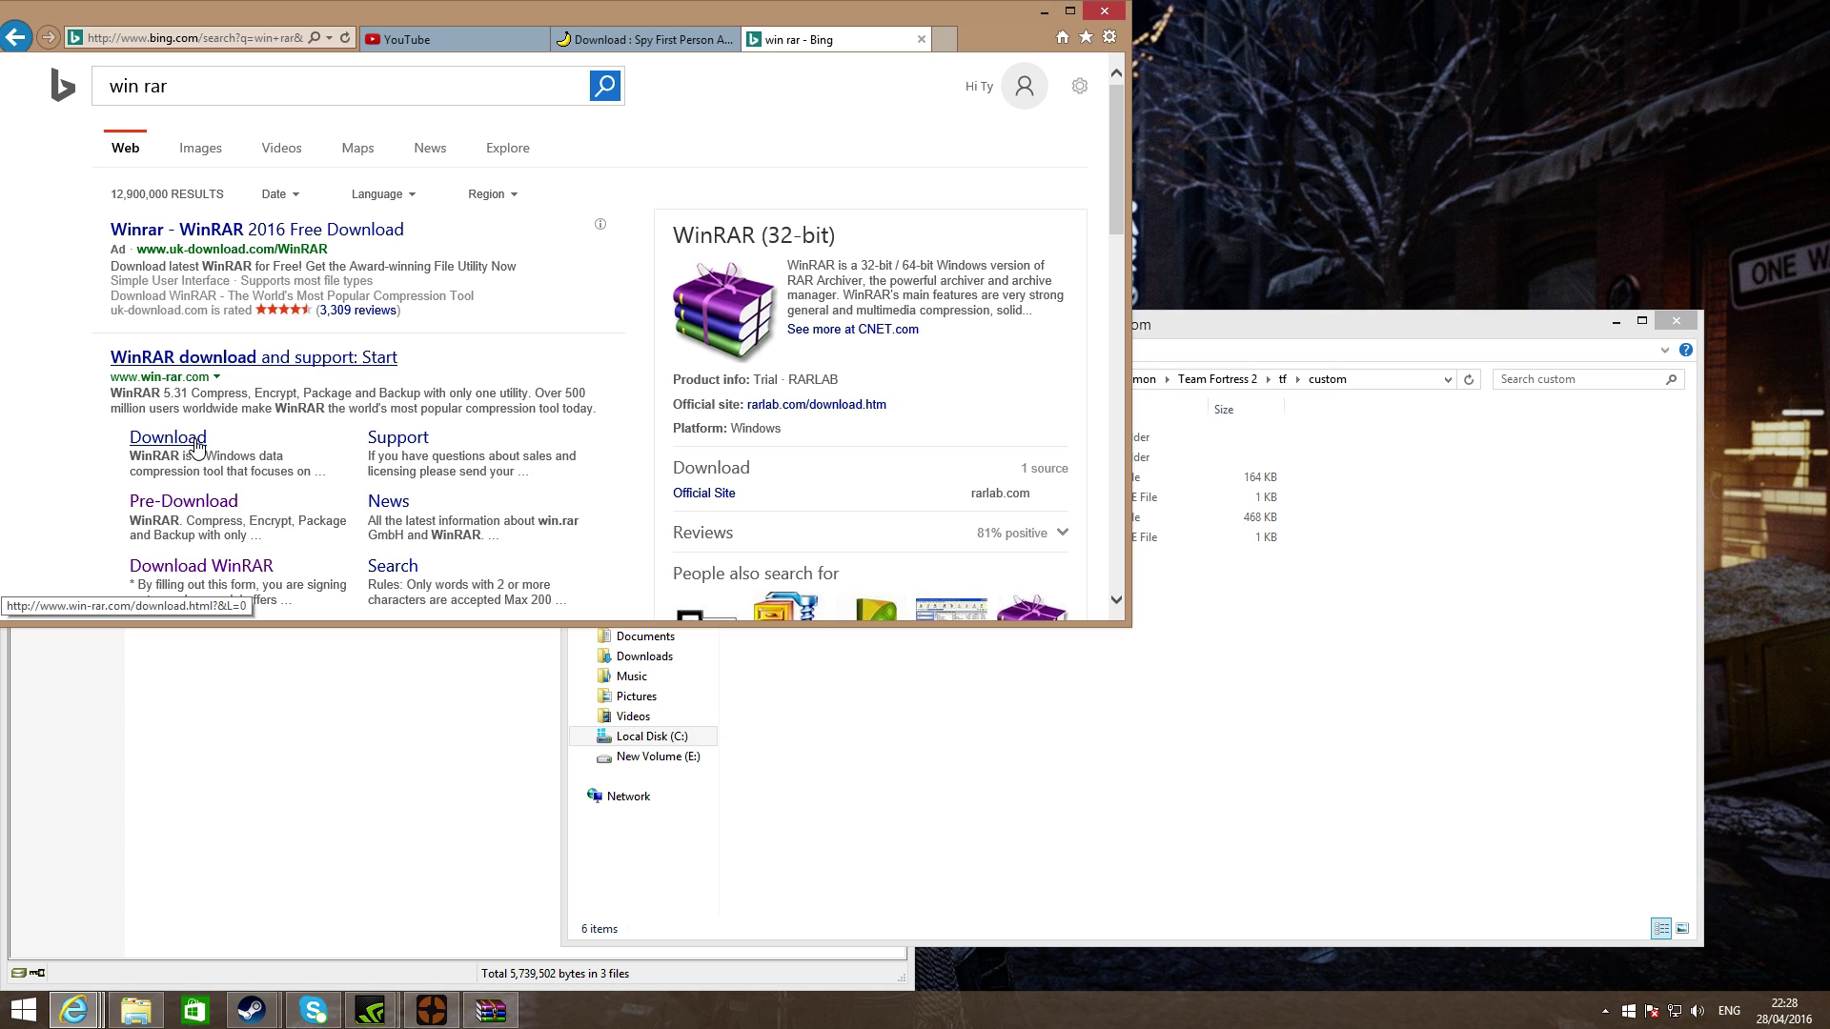
click(920, 40)
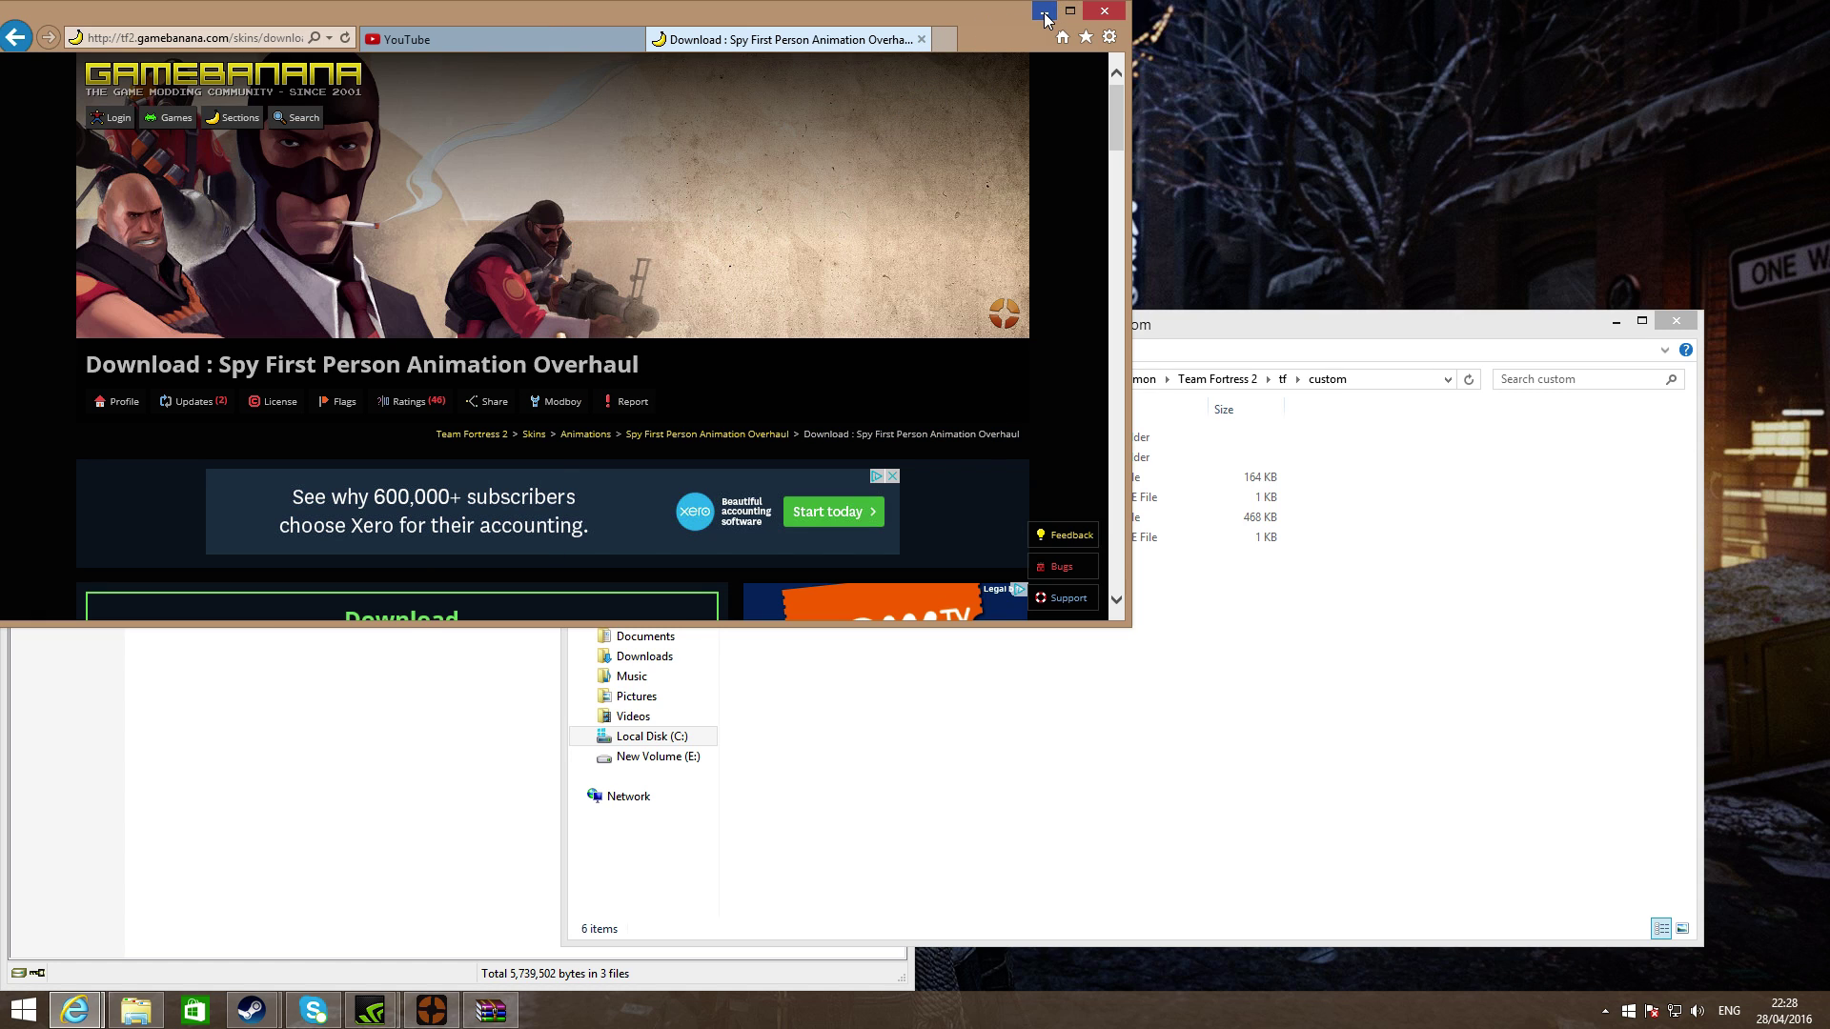
click(1046, 13)
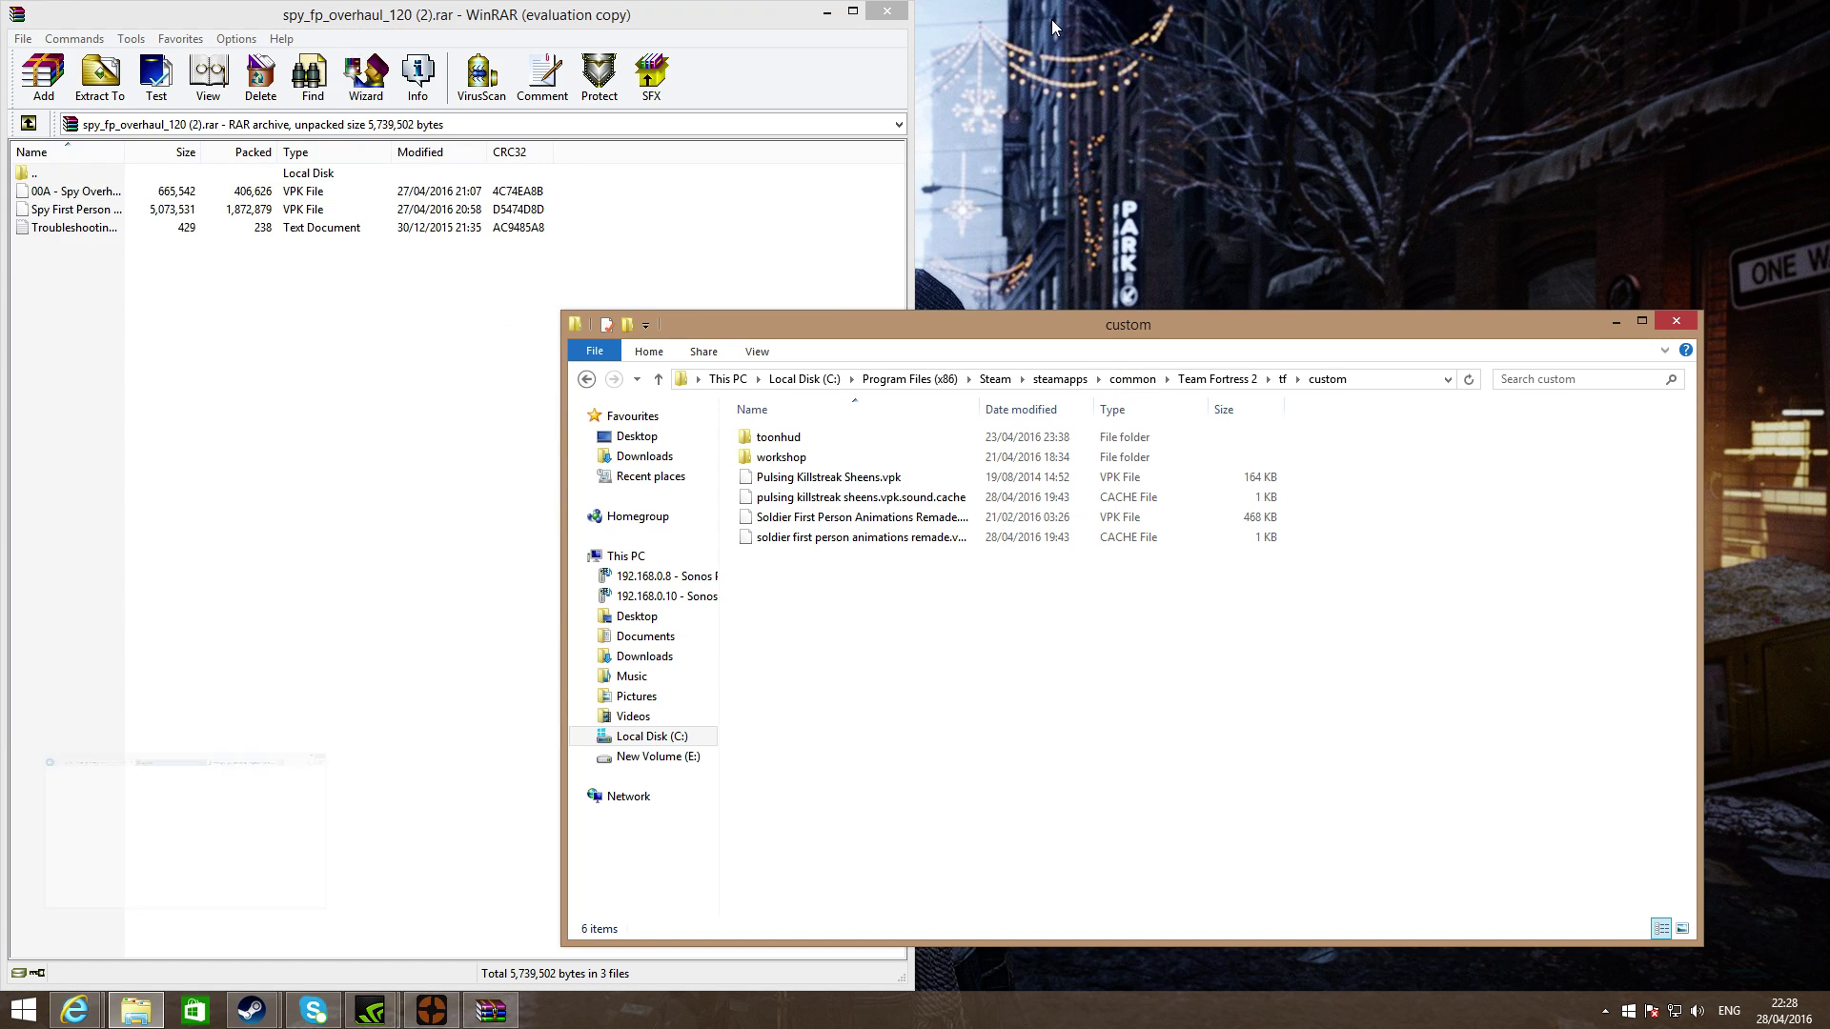
click(189, 212)
right_click(189, 211)
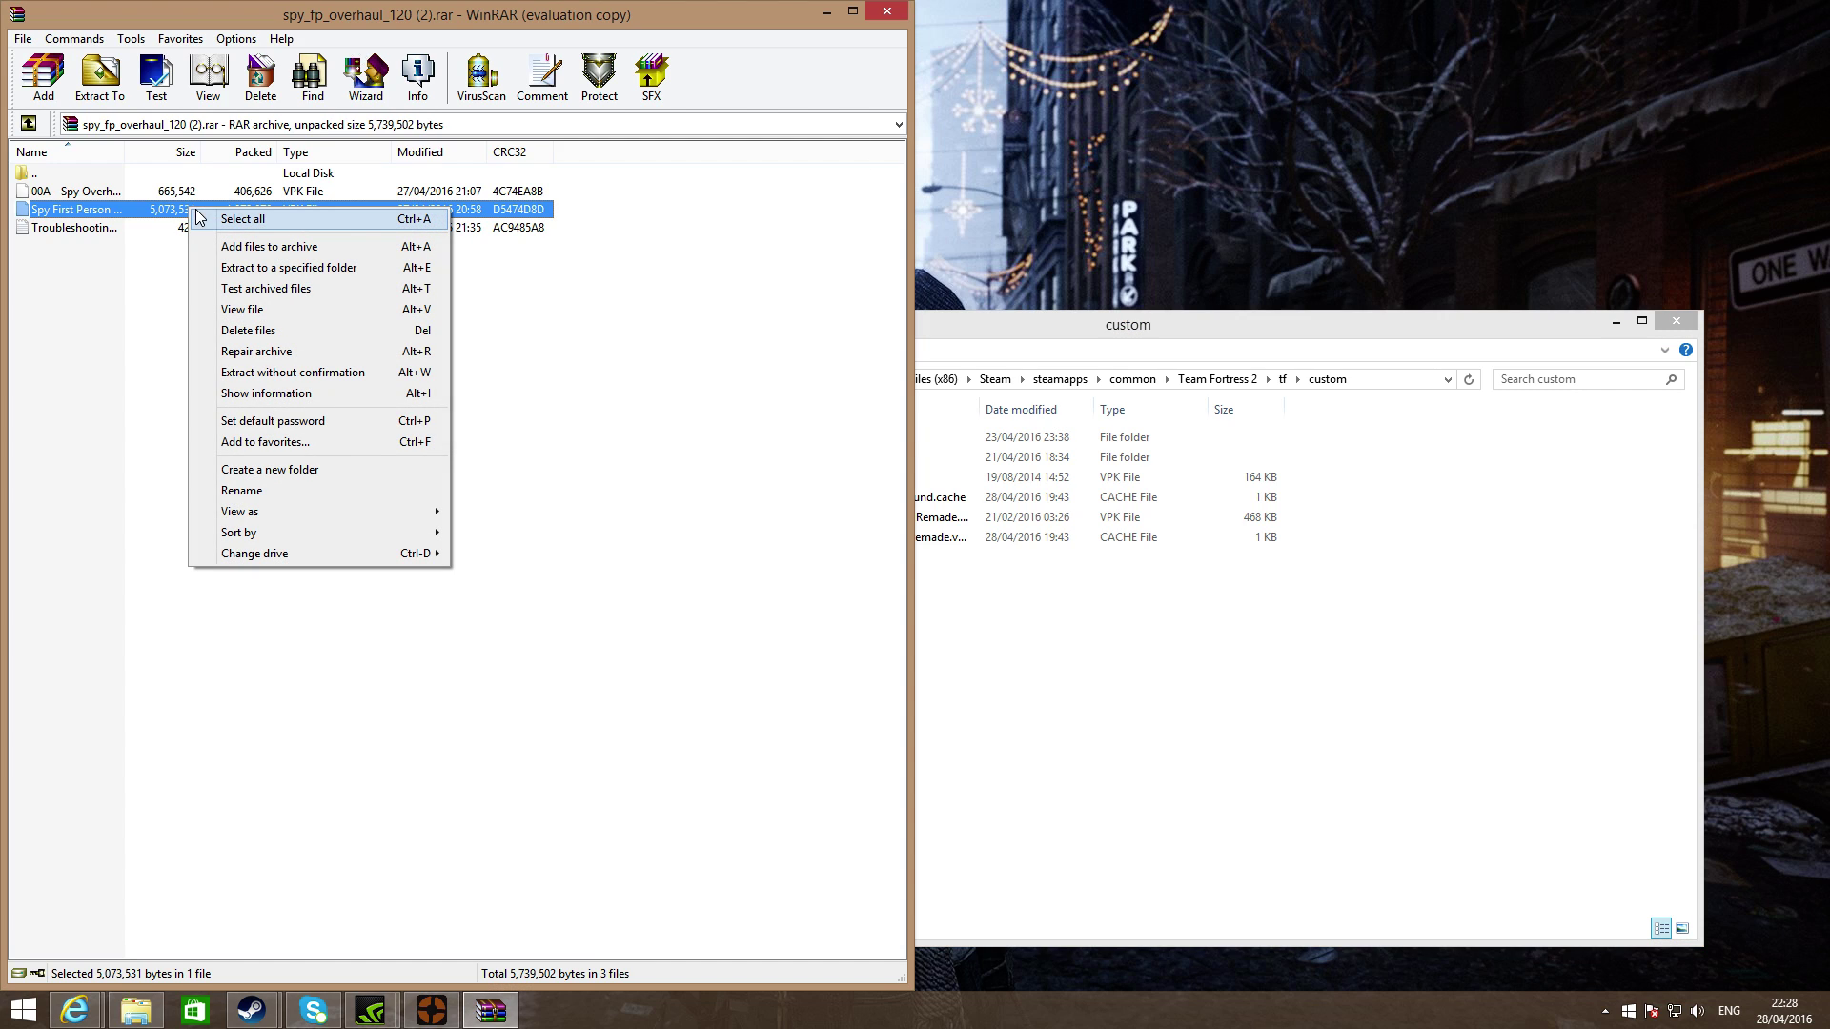
double_click(139, 212)
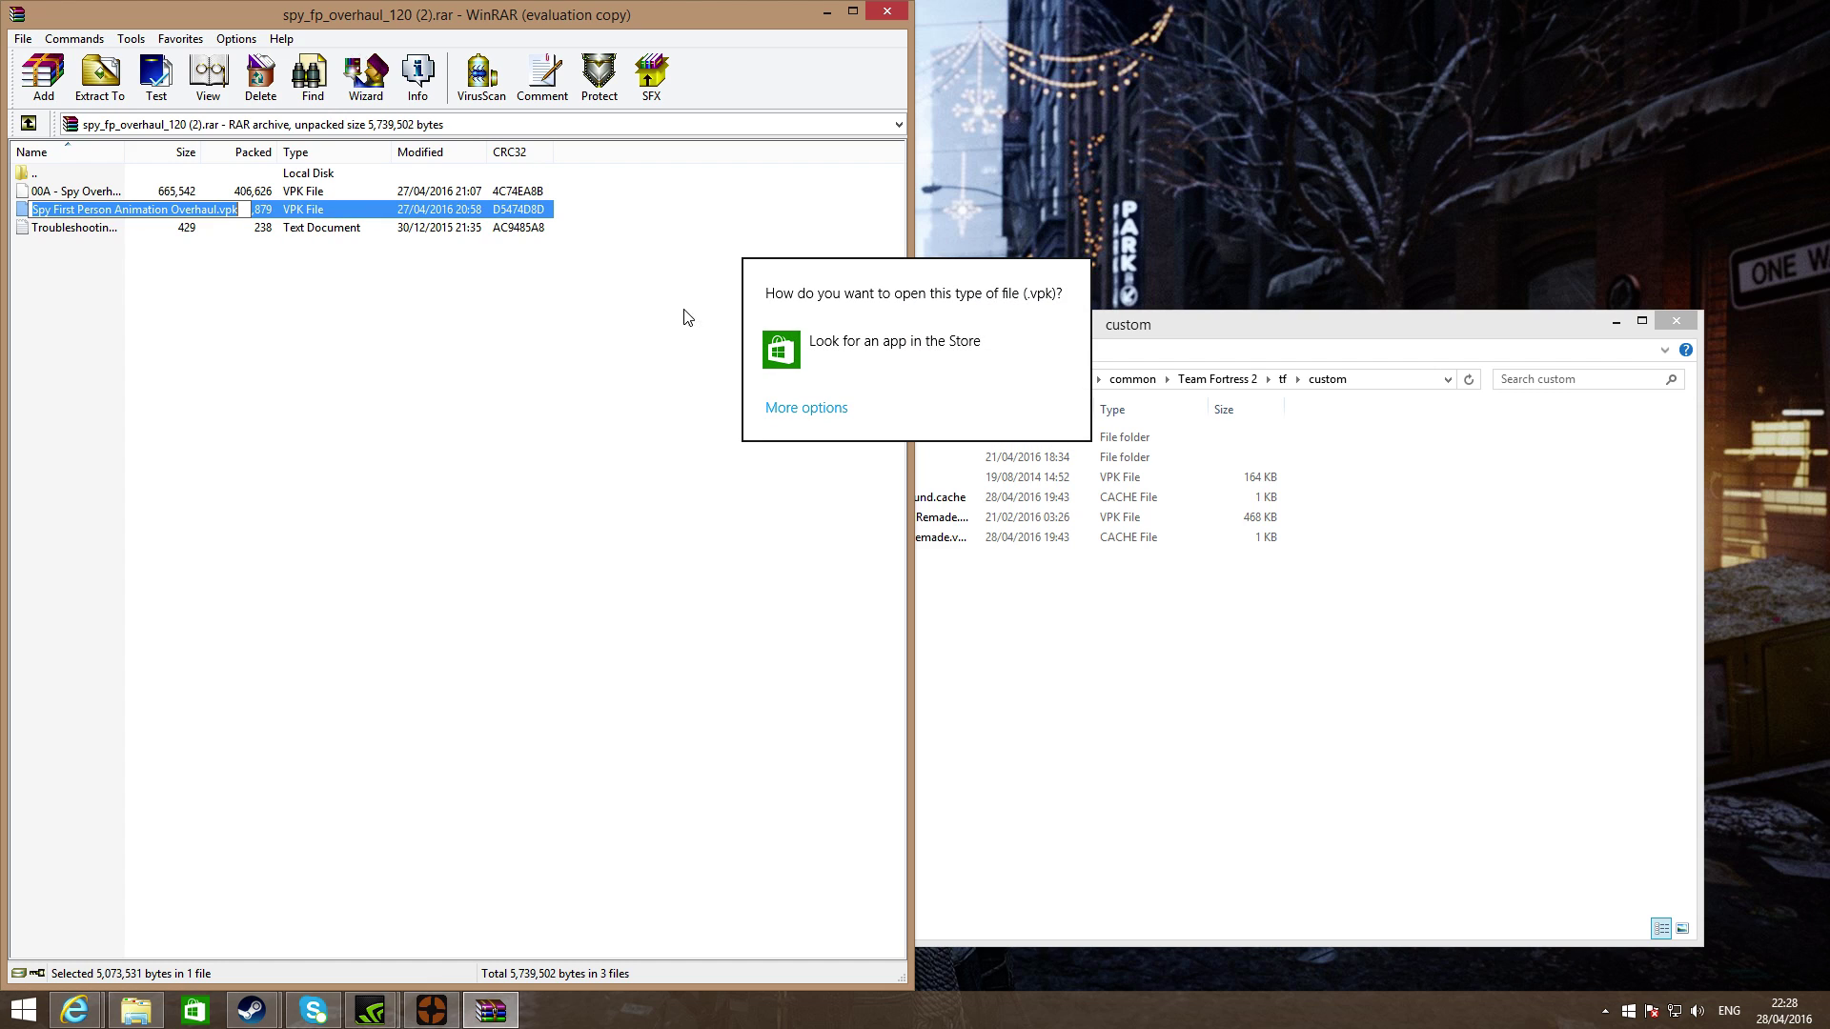
key(Escape)
right_click(238, 229)
click(206, 314)
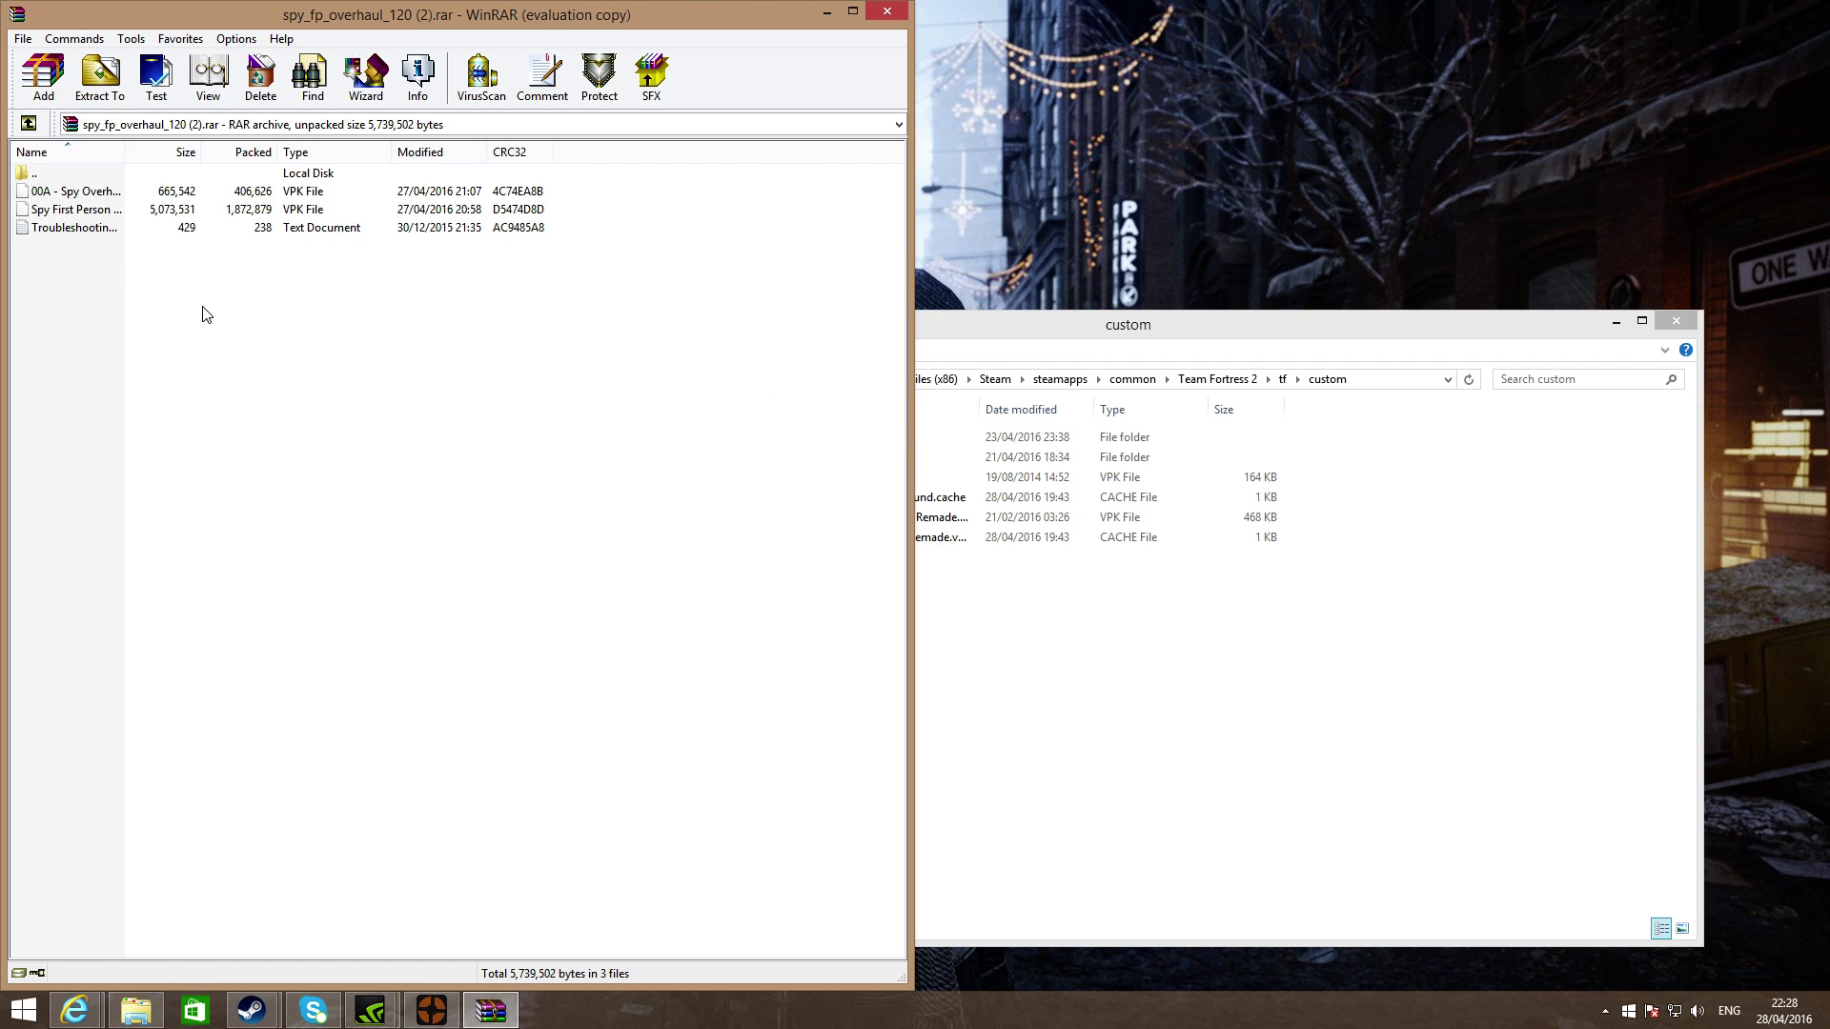
Copy Spy First Person Animation Overhaul.vpk and the 00A - Spy Overhaul - Alt Revolver Draw VPK from the archive into the tf/custom folder
click(481, 209)
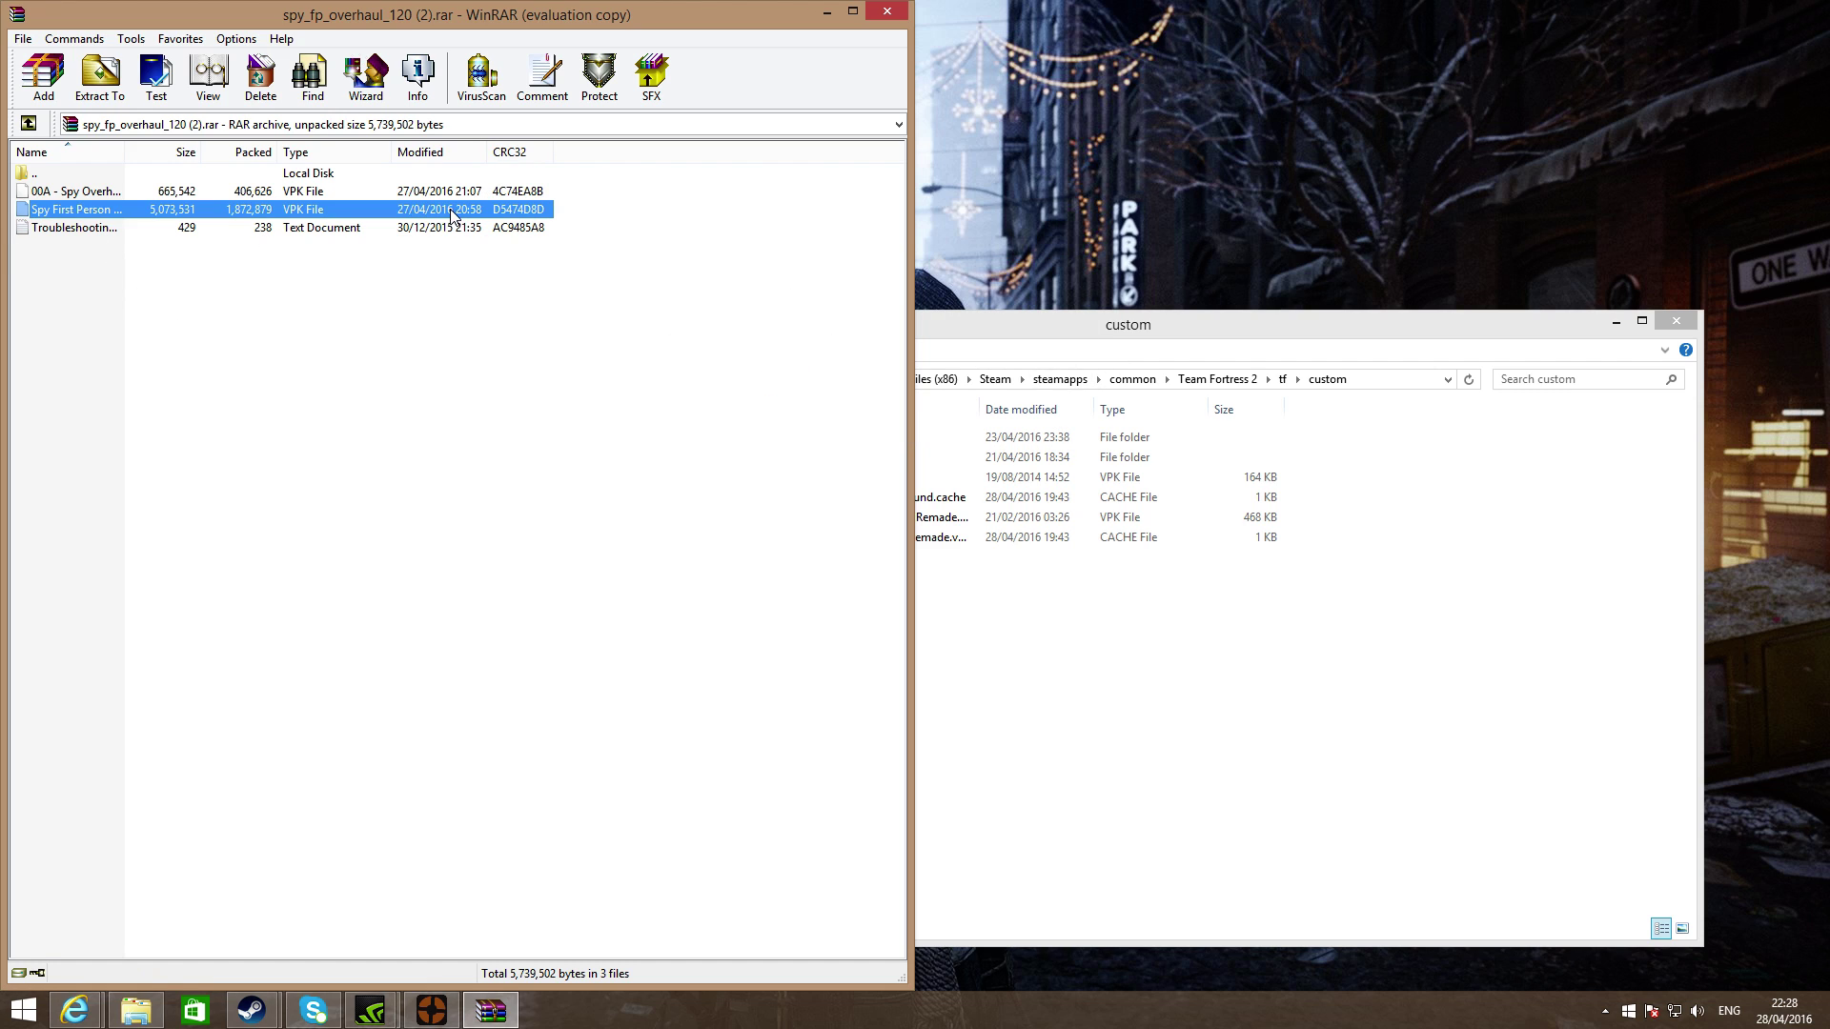
click(276, 192)
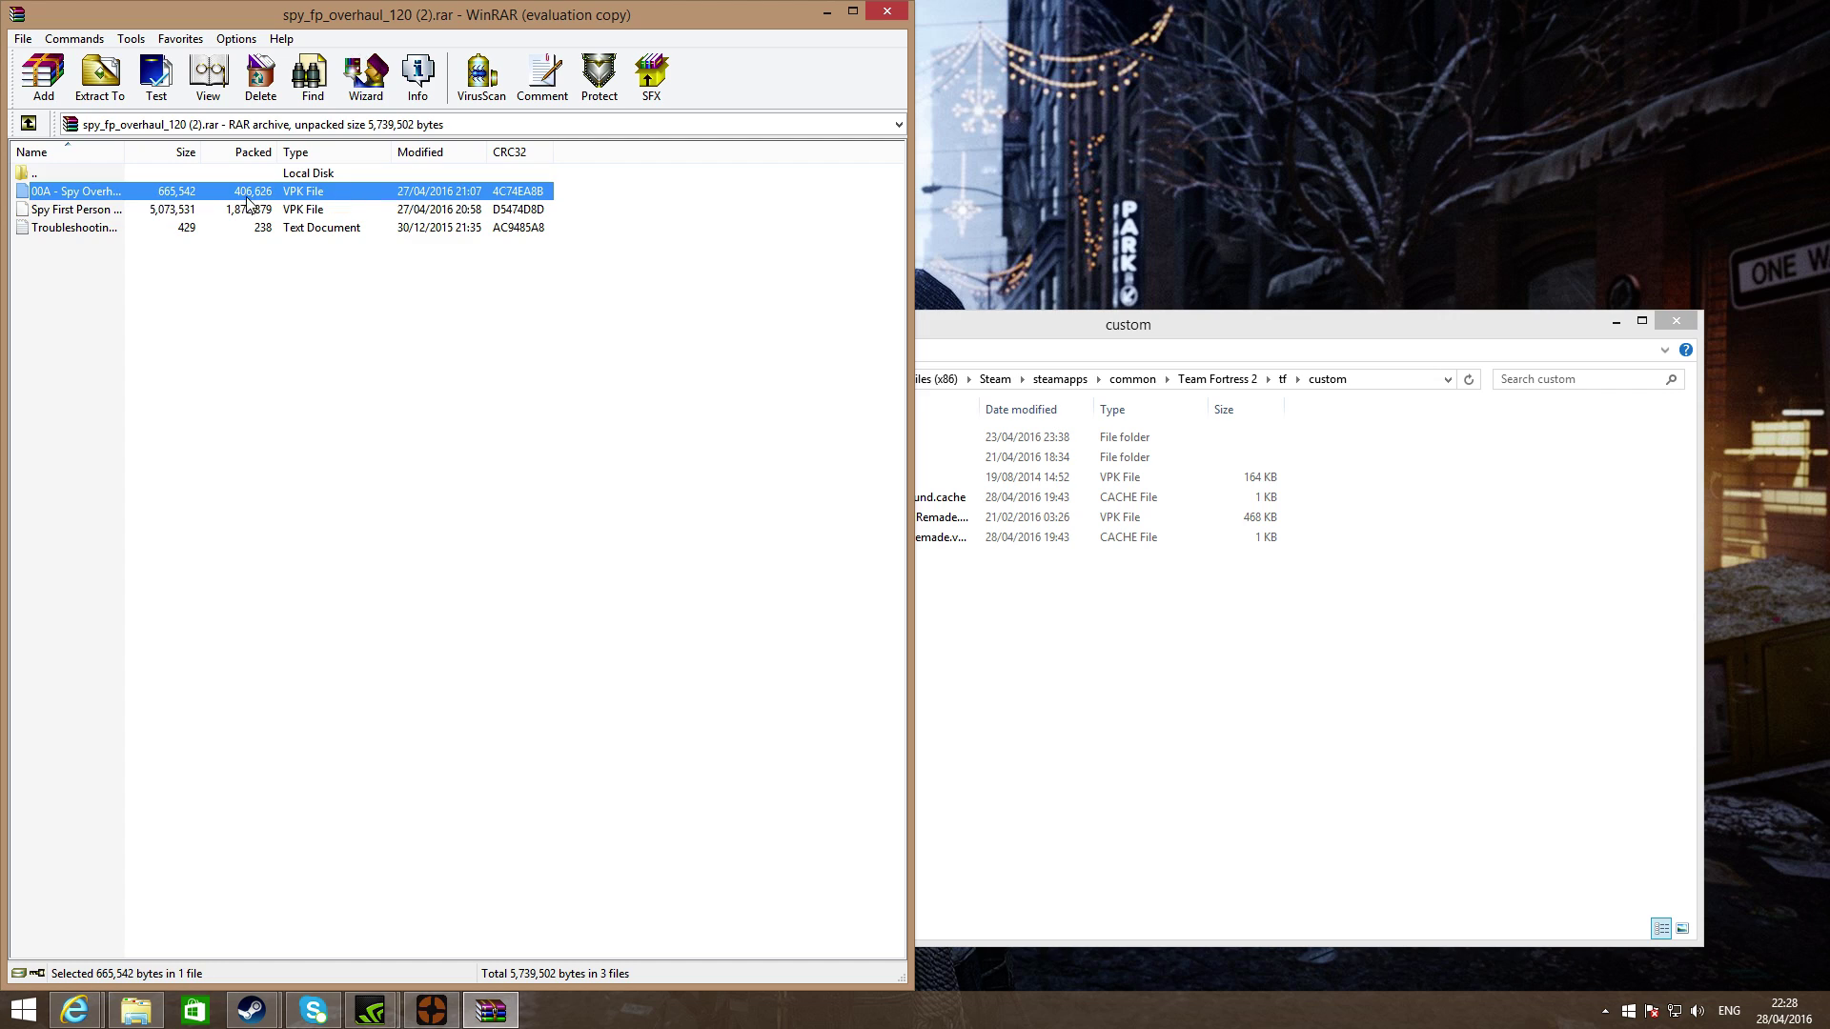
click(116, 211)
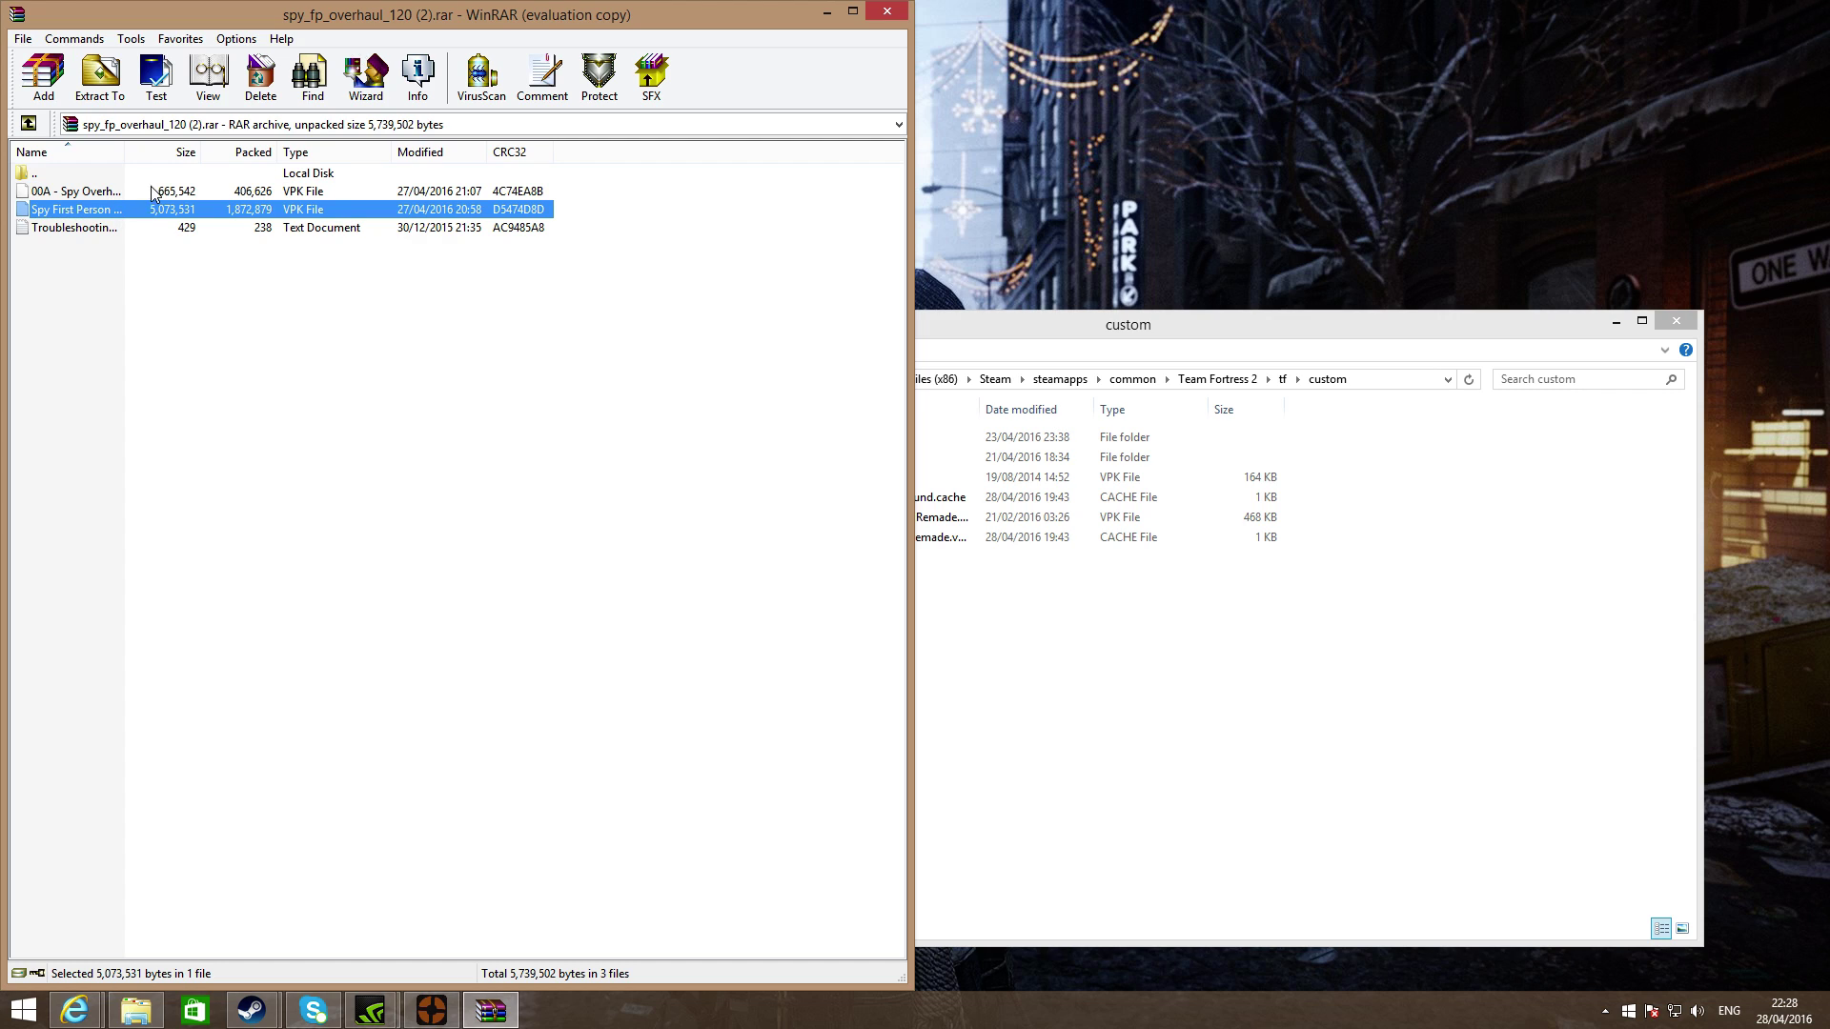
click(255, 196)
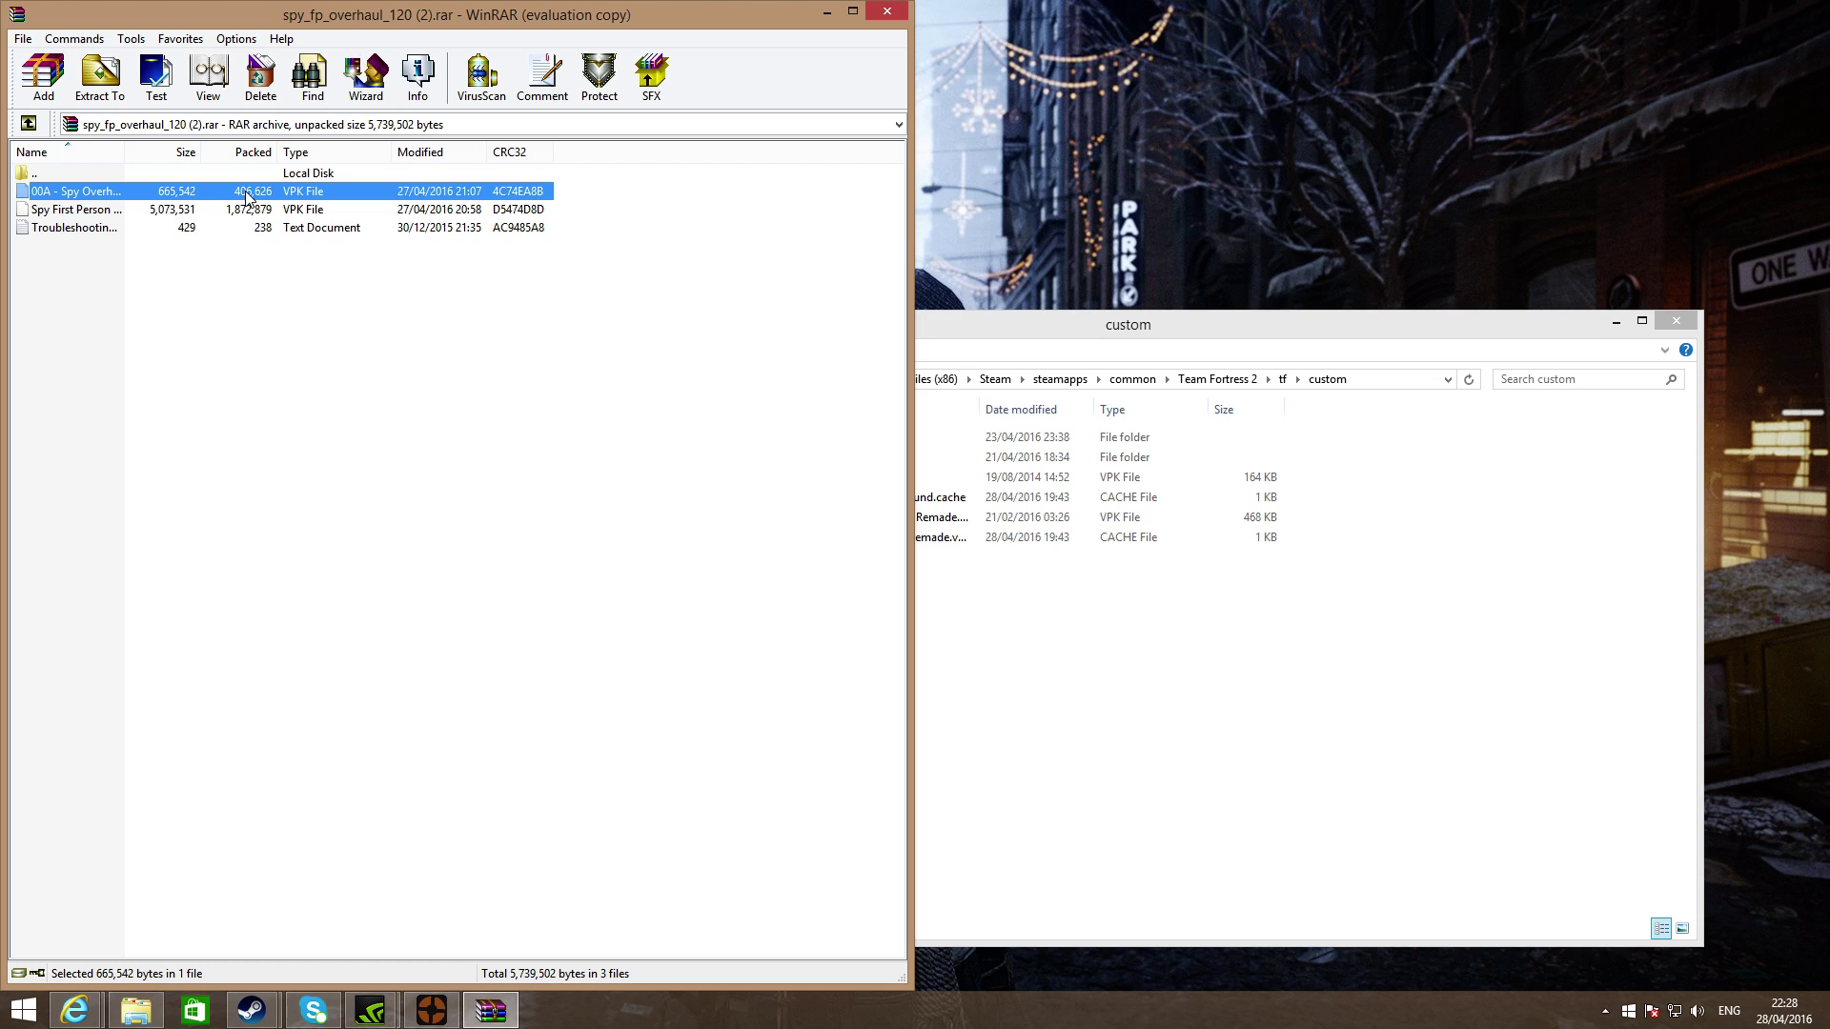
click(246, 197)
click(425, 210)
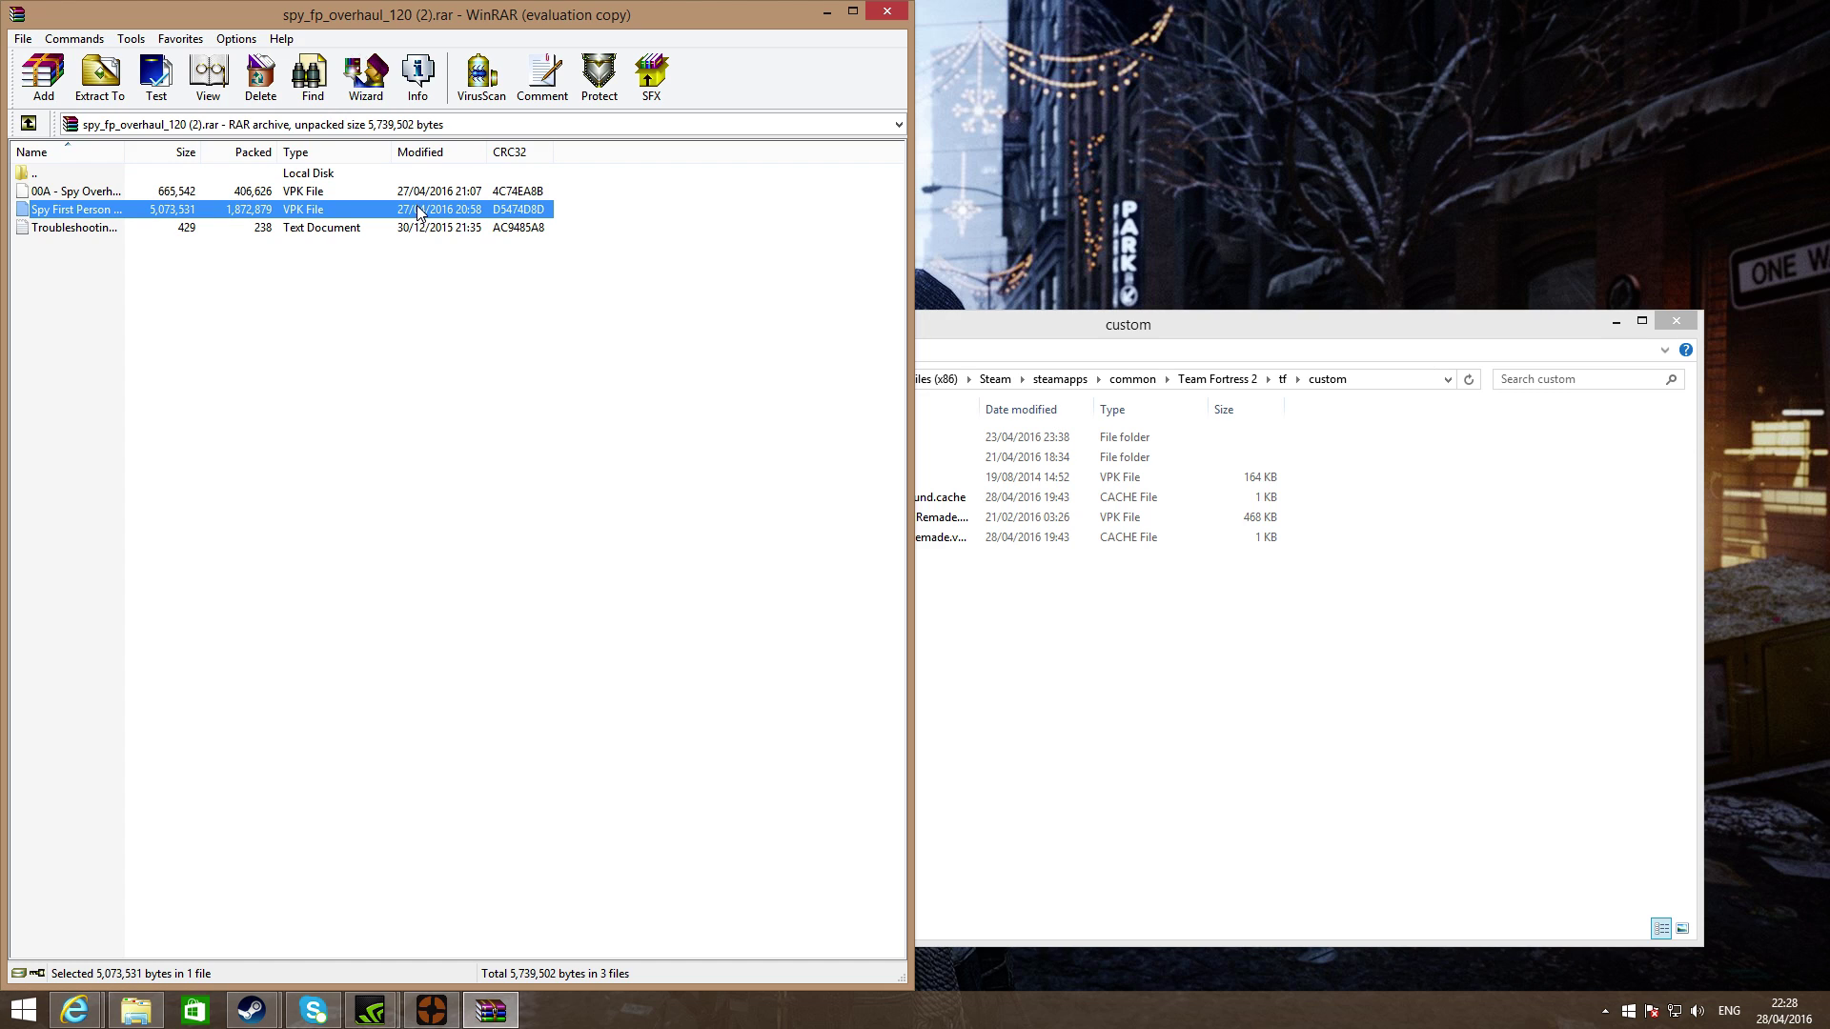
drag(1176, 604, 1173, 620)
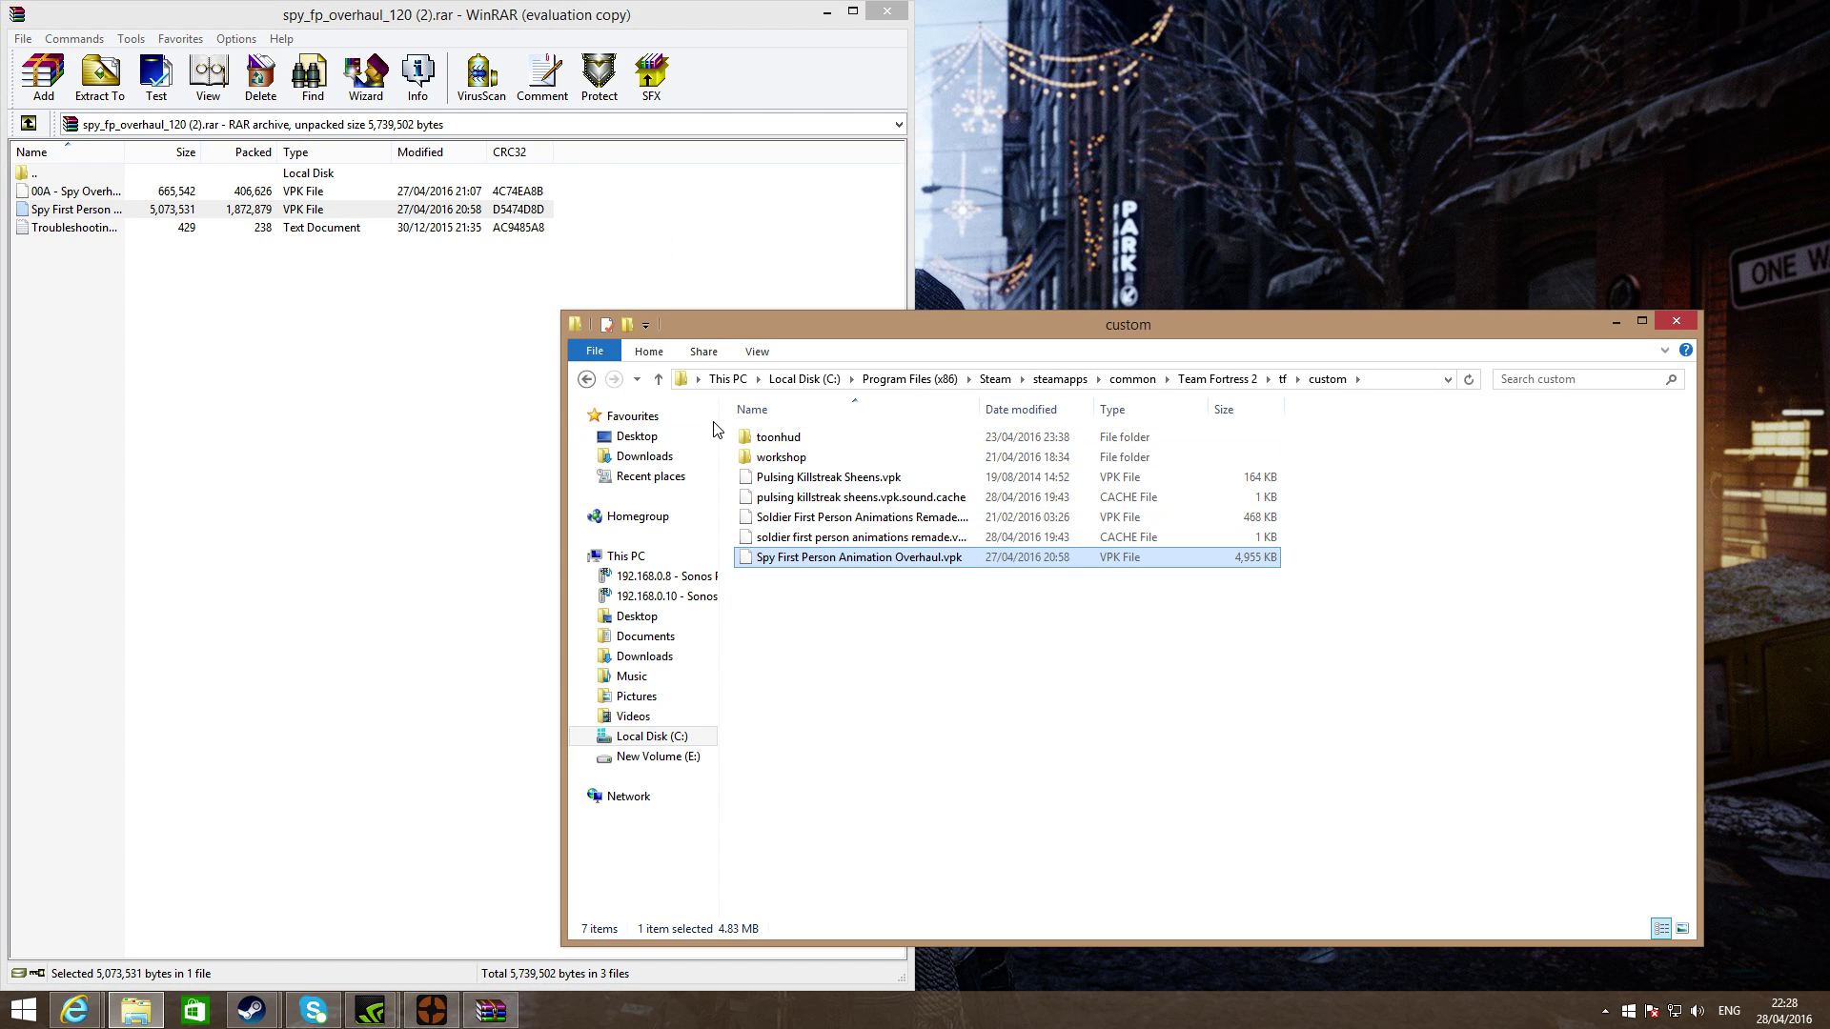
drag(324, 193, 339, 193)
drag(944, 508, 1026, 621)
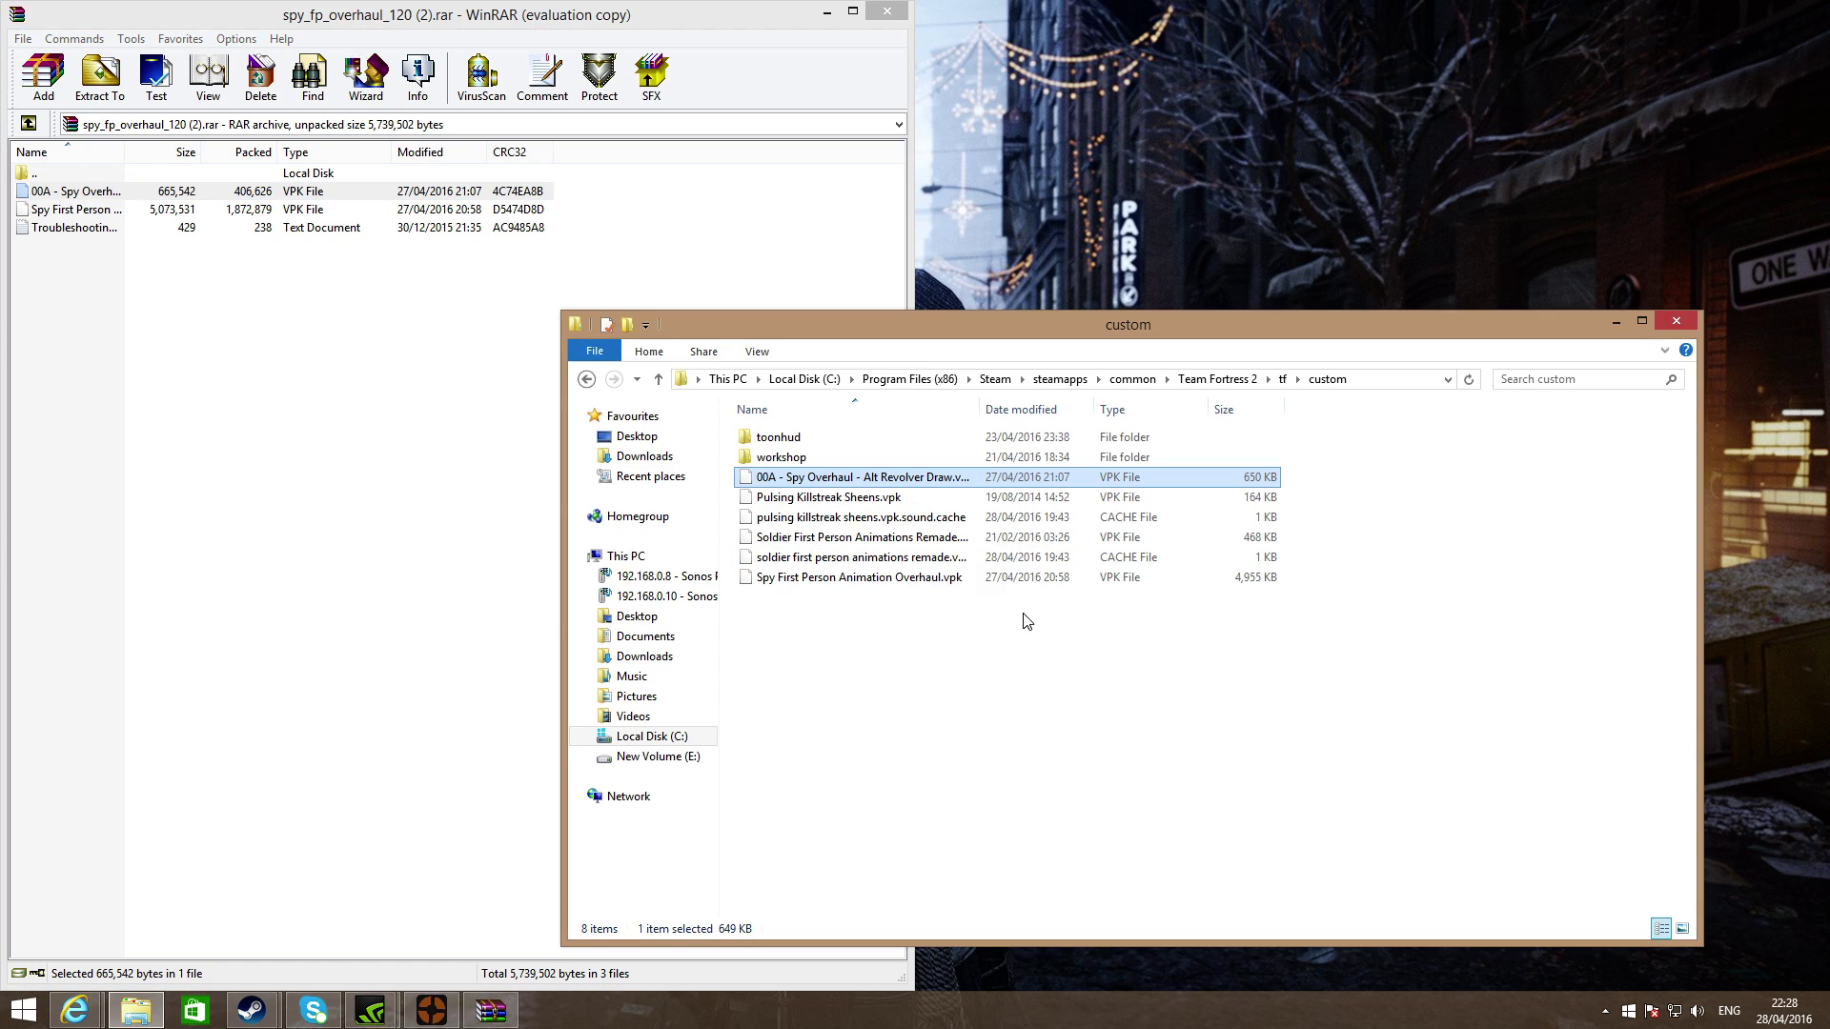
click(782, 603)
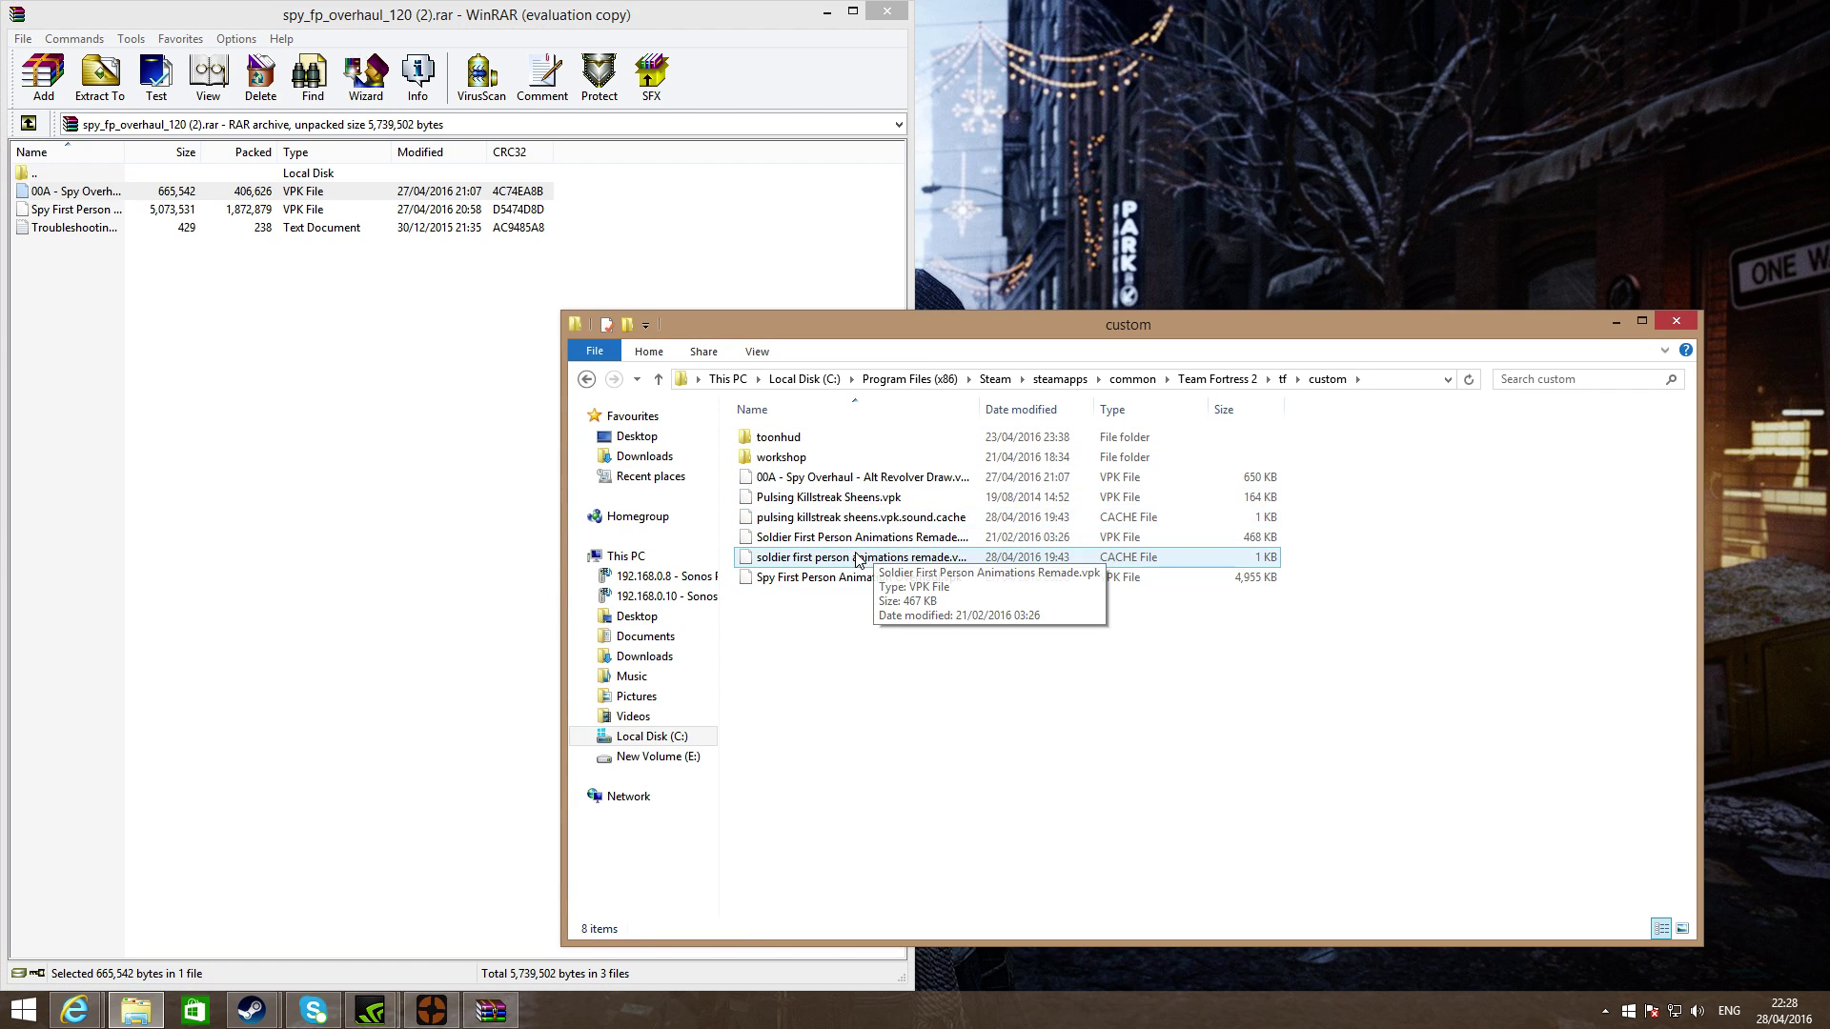
Close the WinRAR archive and the custom folder window
click(100, 301)
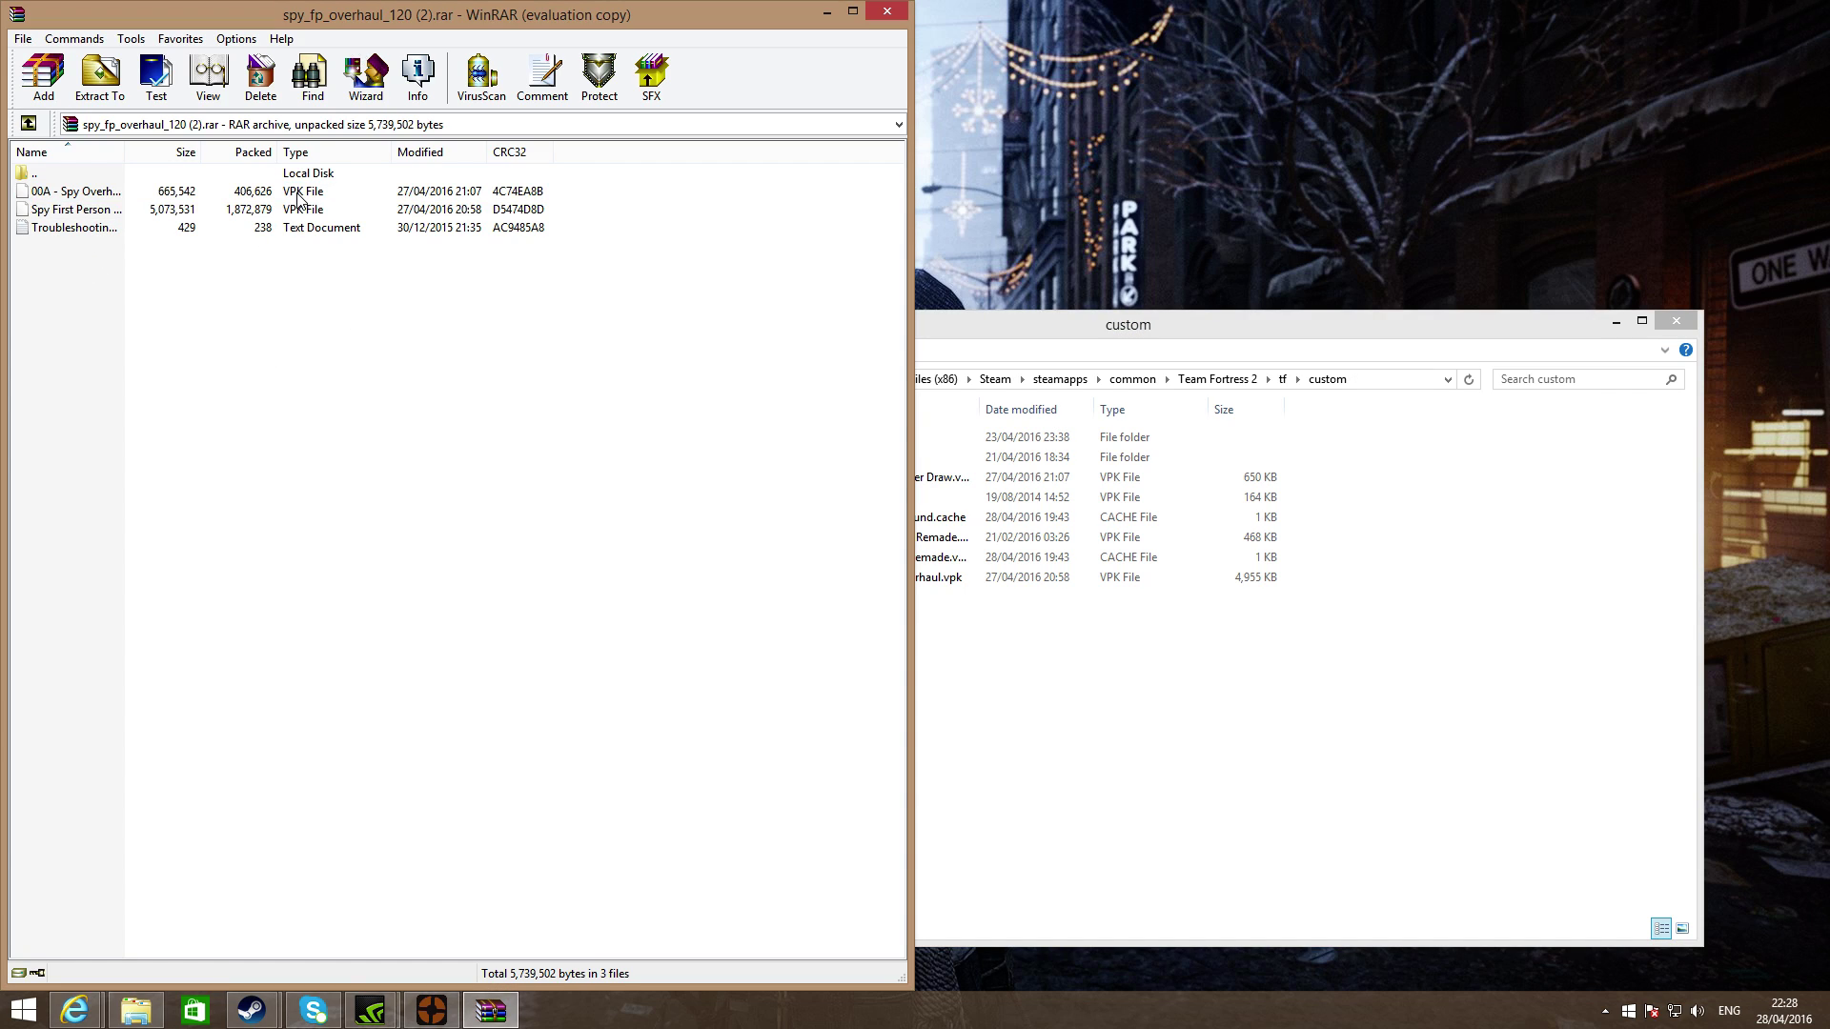
click(887, 11)
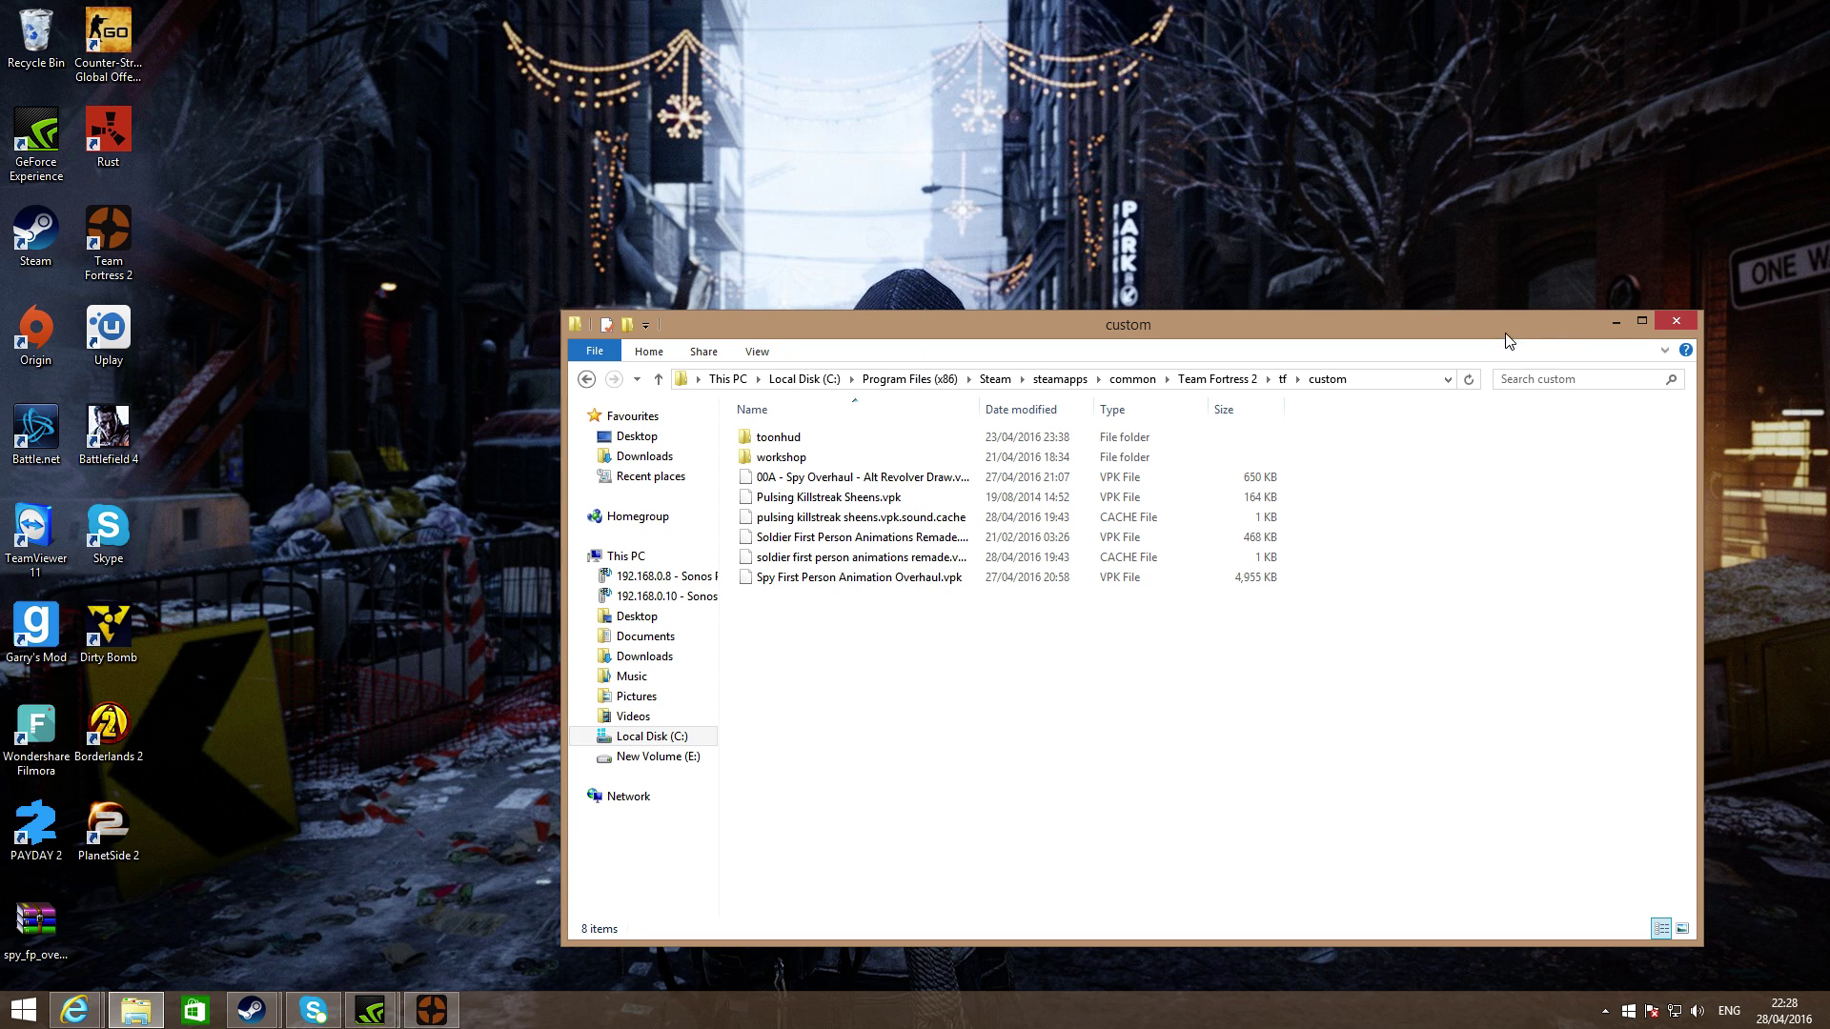
click(1666, 324)
Switch to the running Team Fortress 2 game, move the Soldier out of the building, and rocket-jump toward the train tracks
mouse_move(429, 1020)
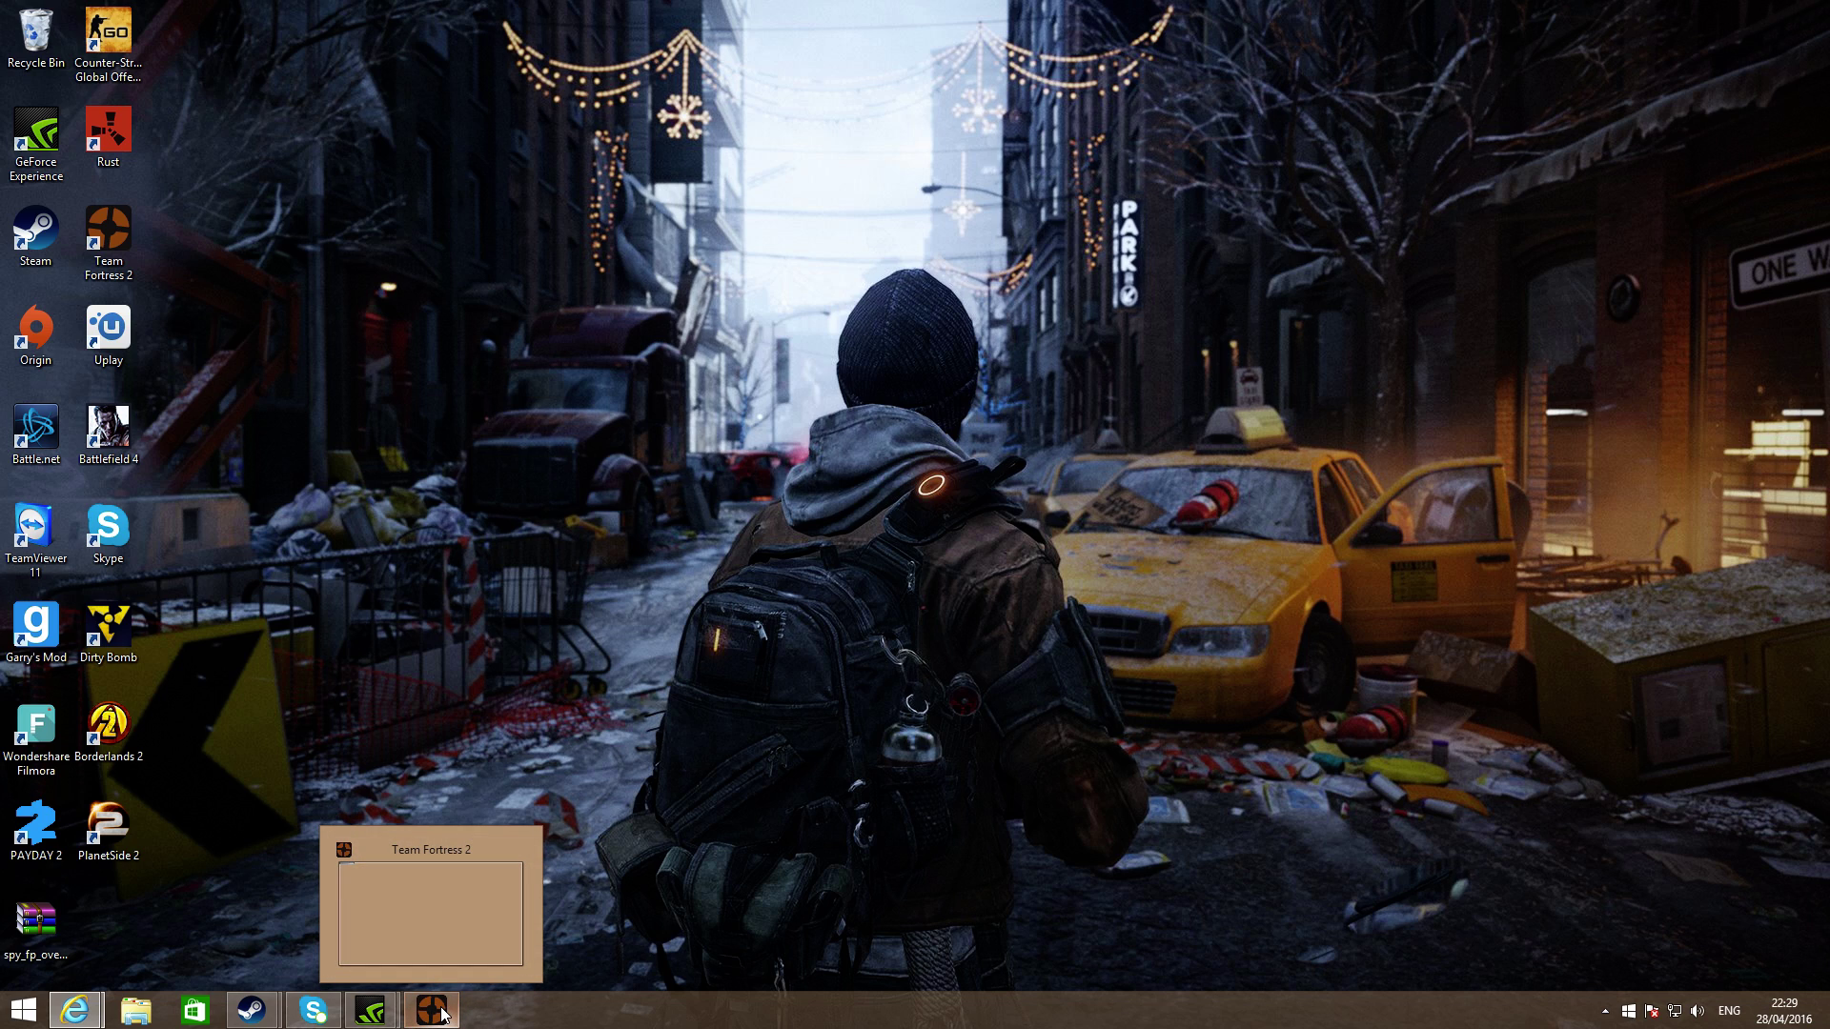
click(441, 1015)
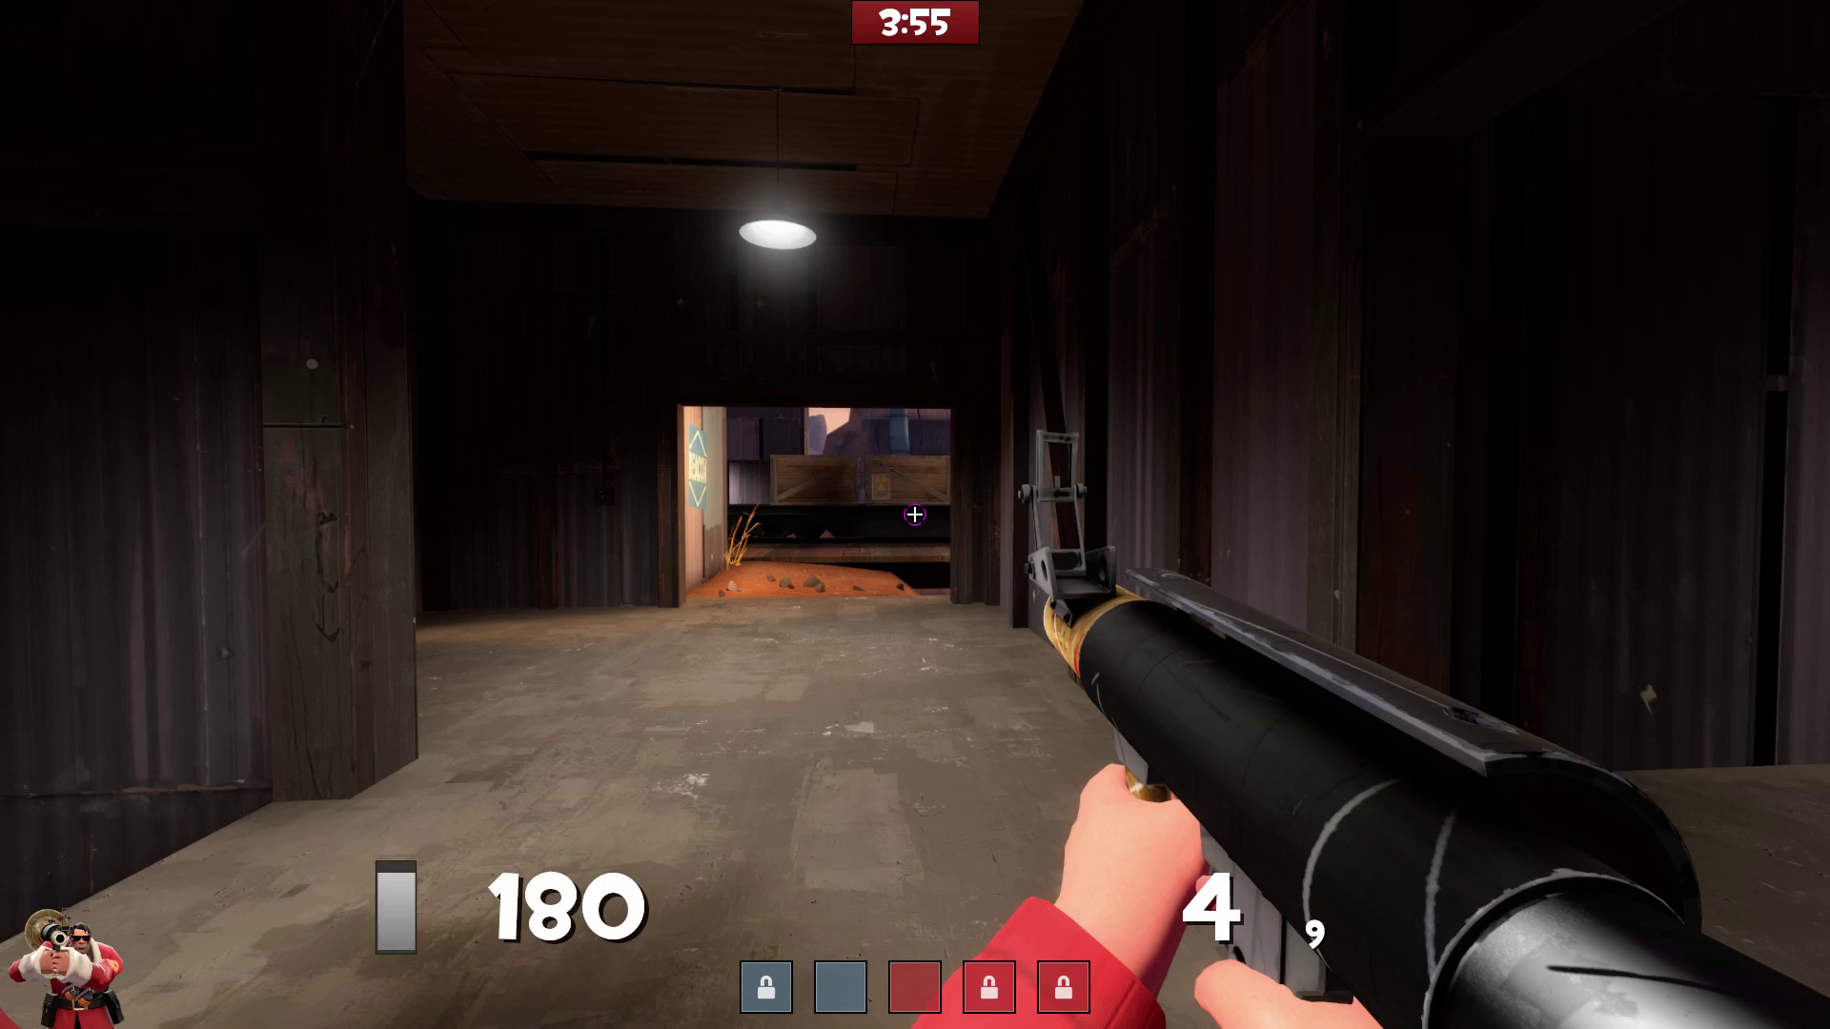
key(a)
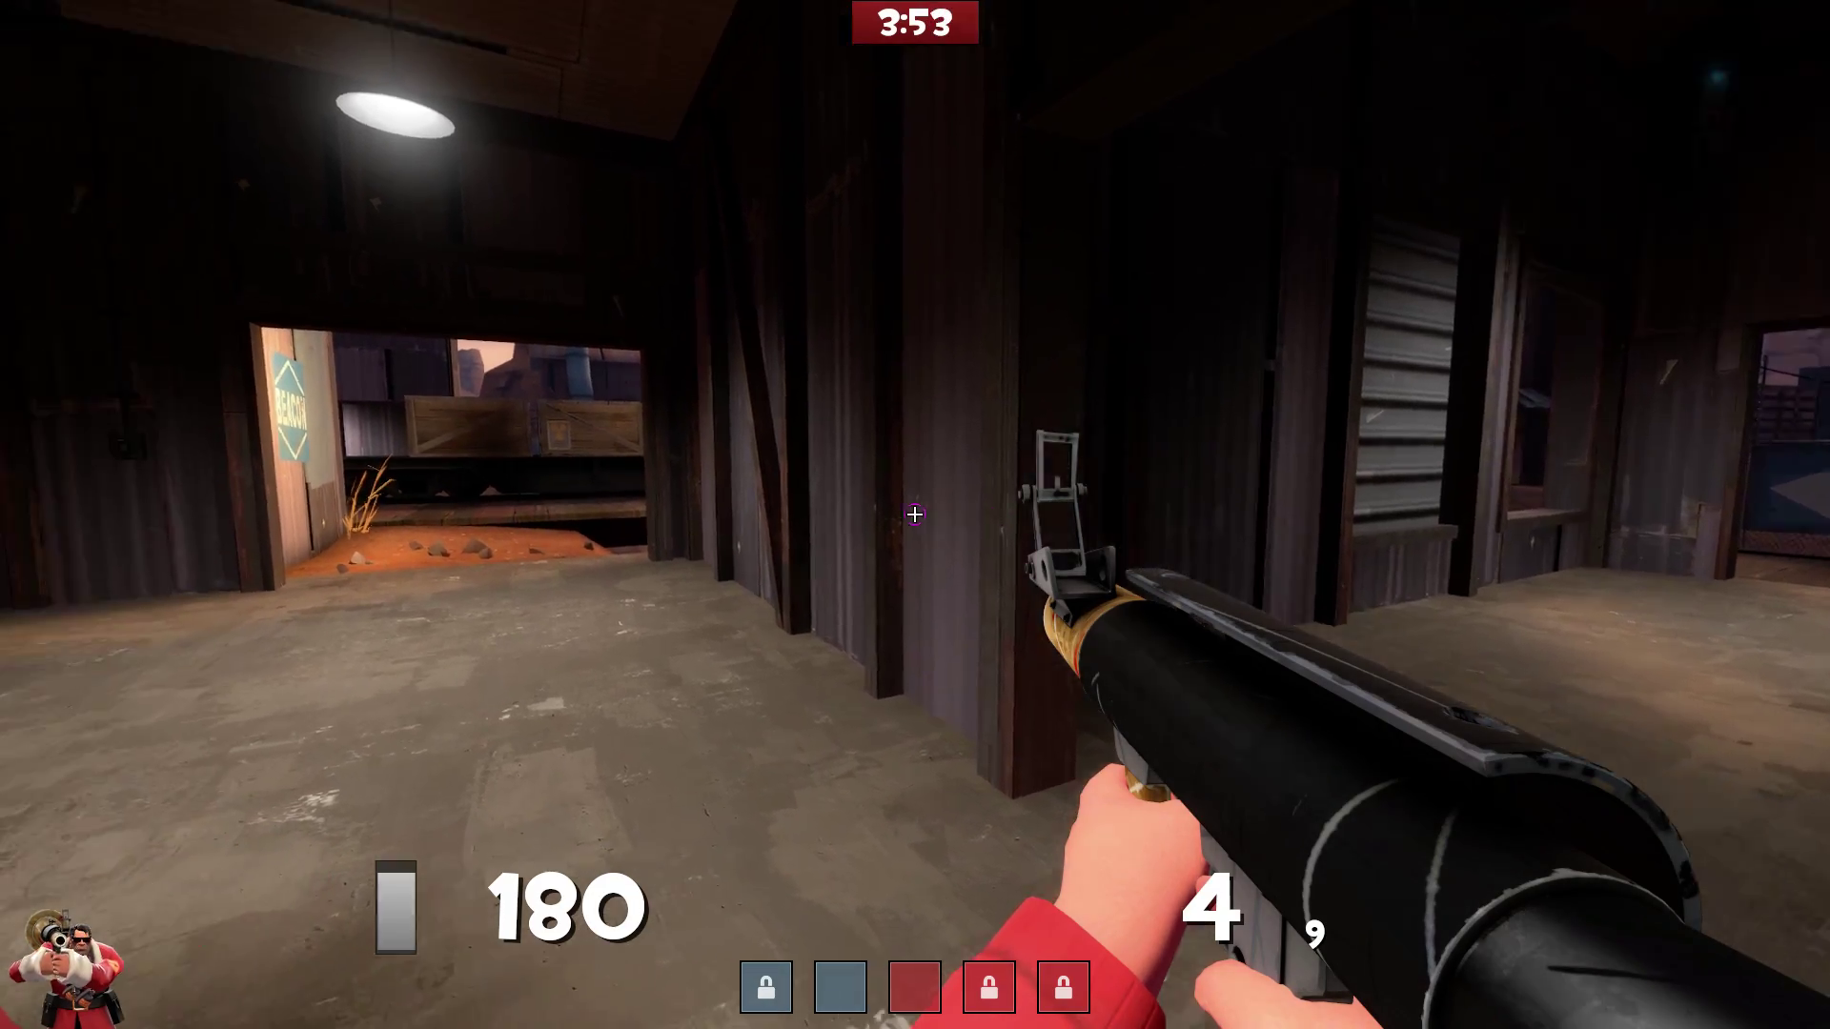
key(w)
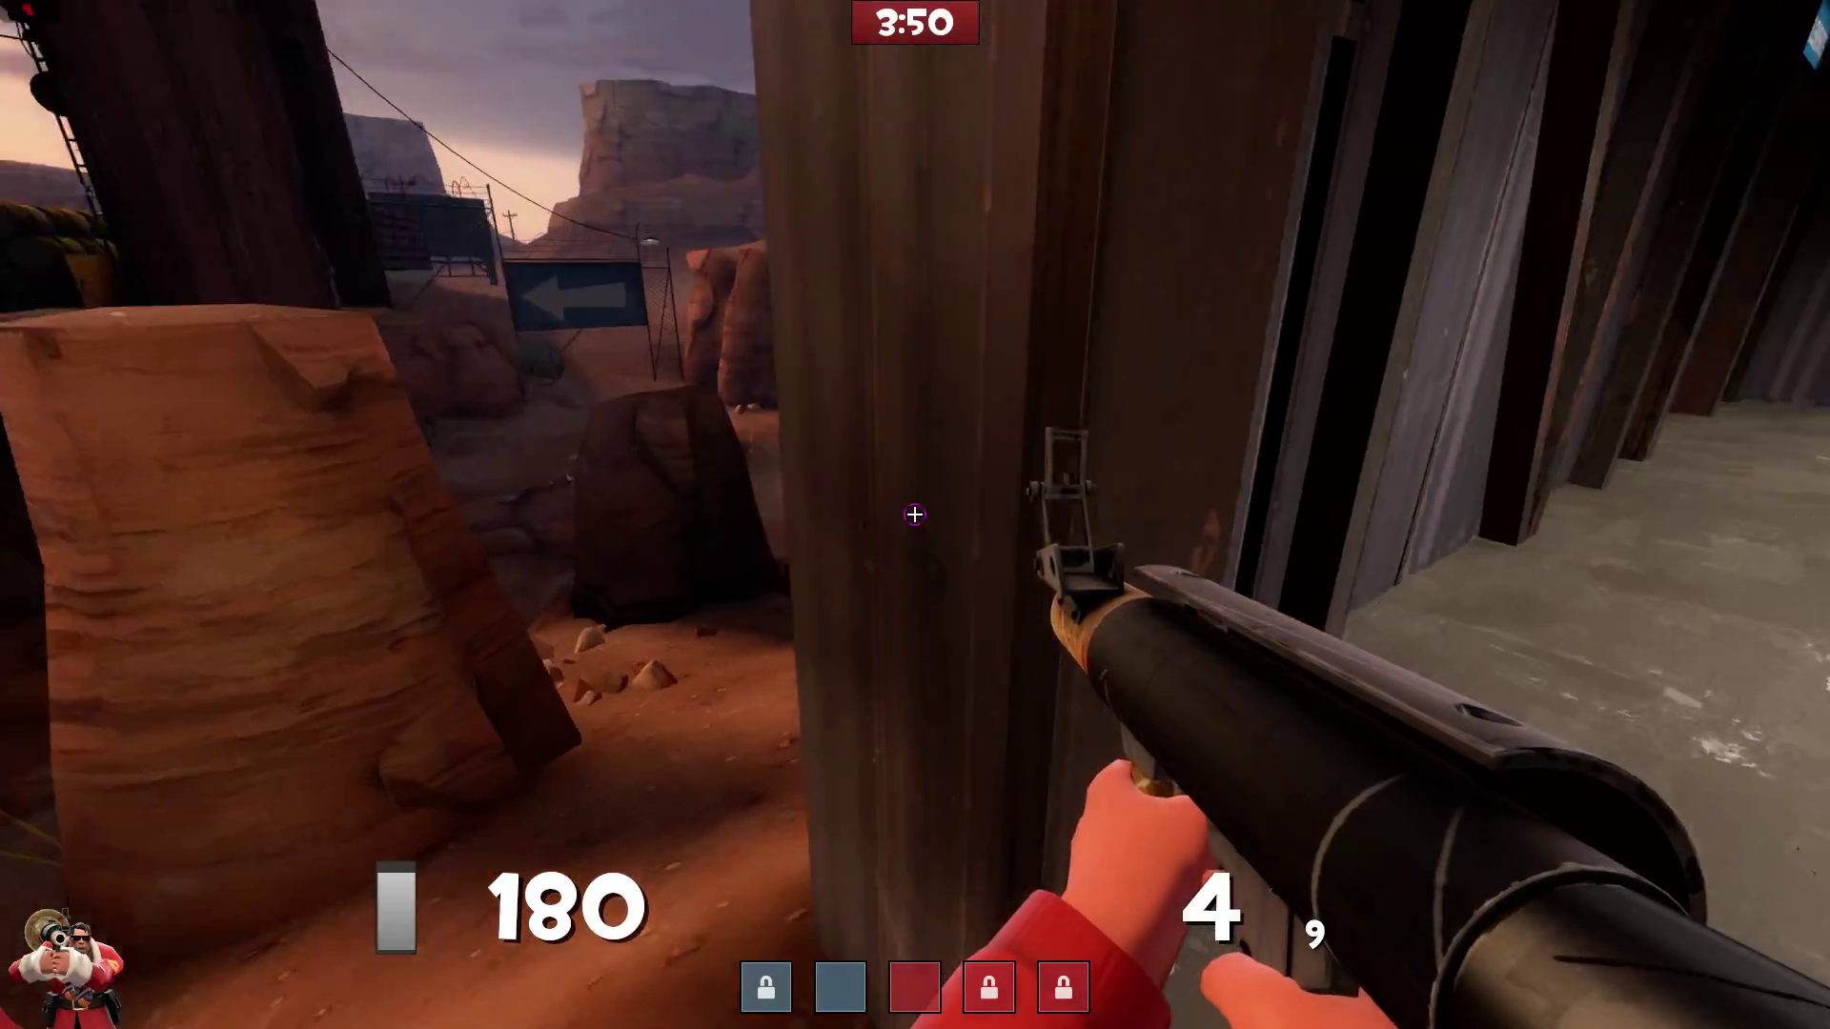
key(space)
click(915, 515)
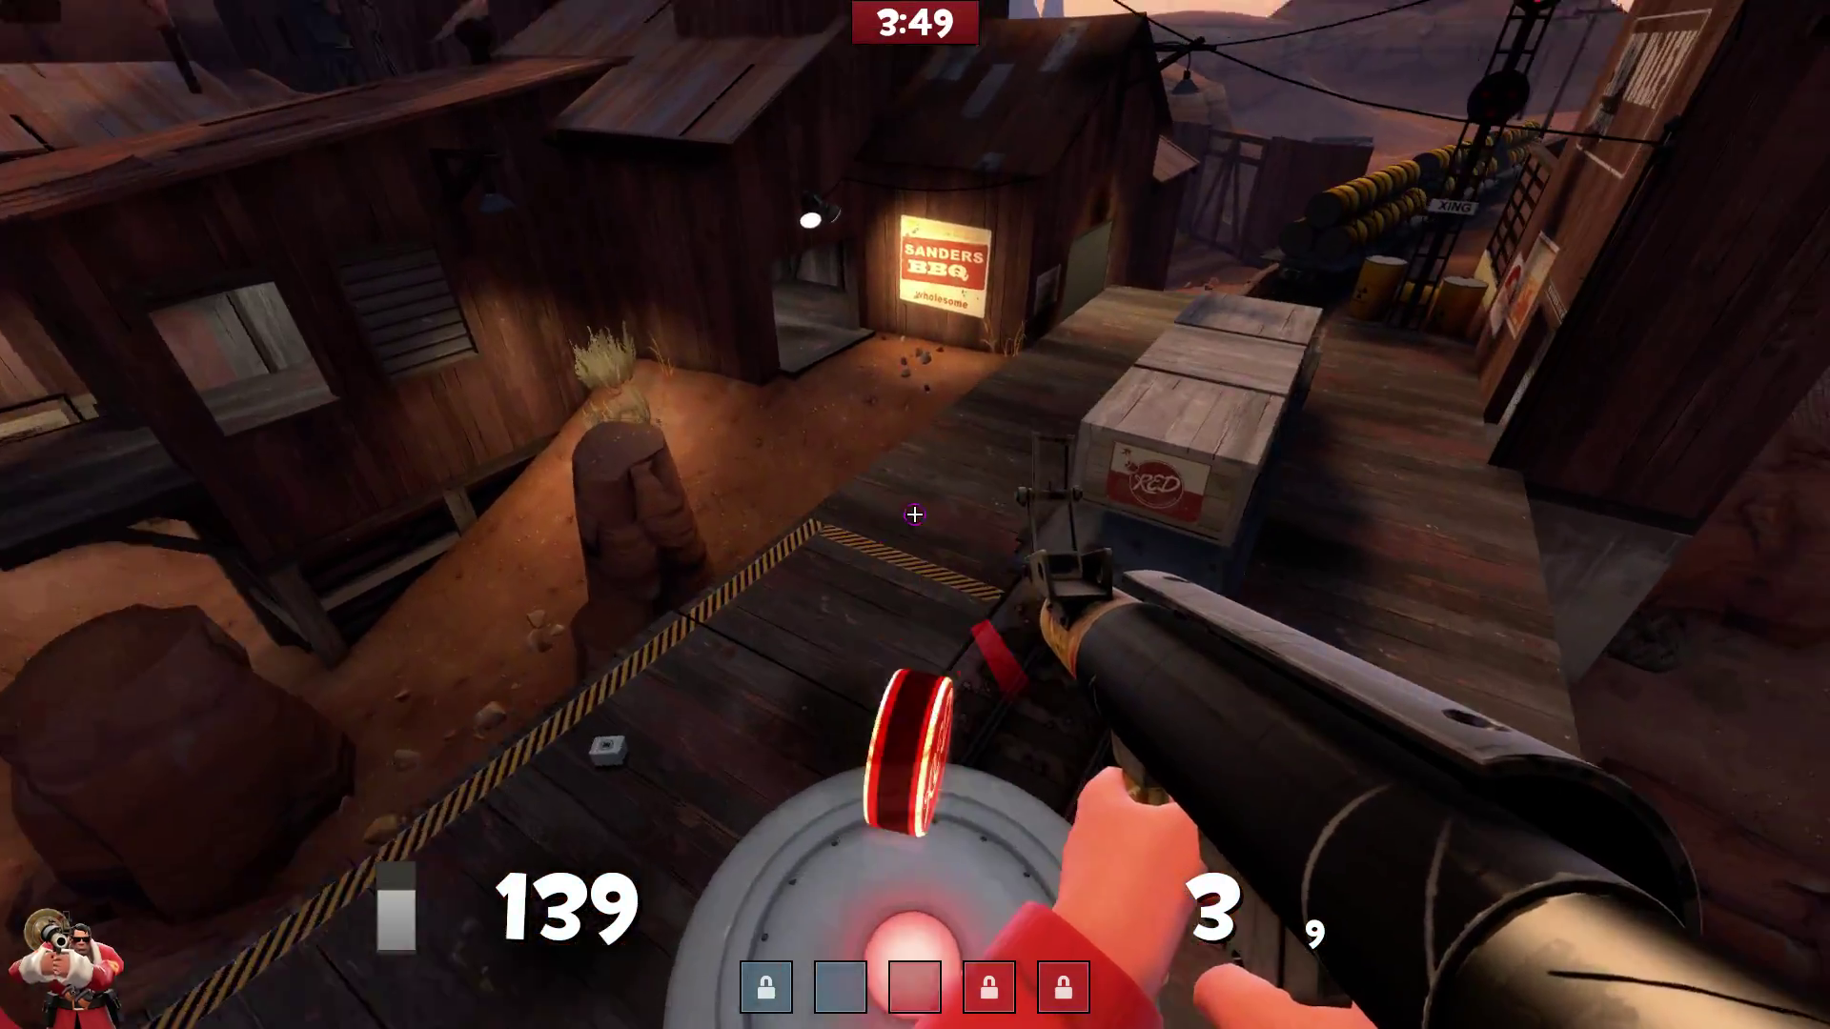
key(w)
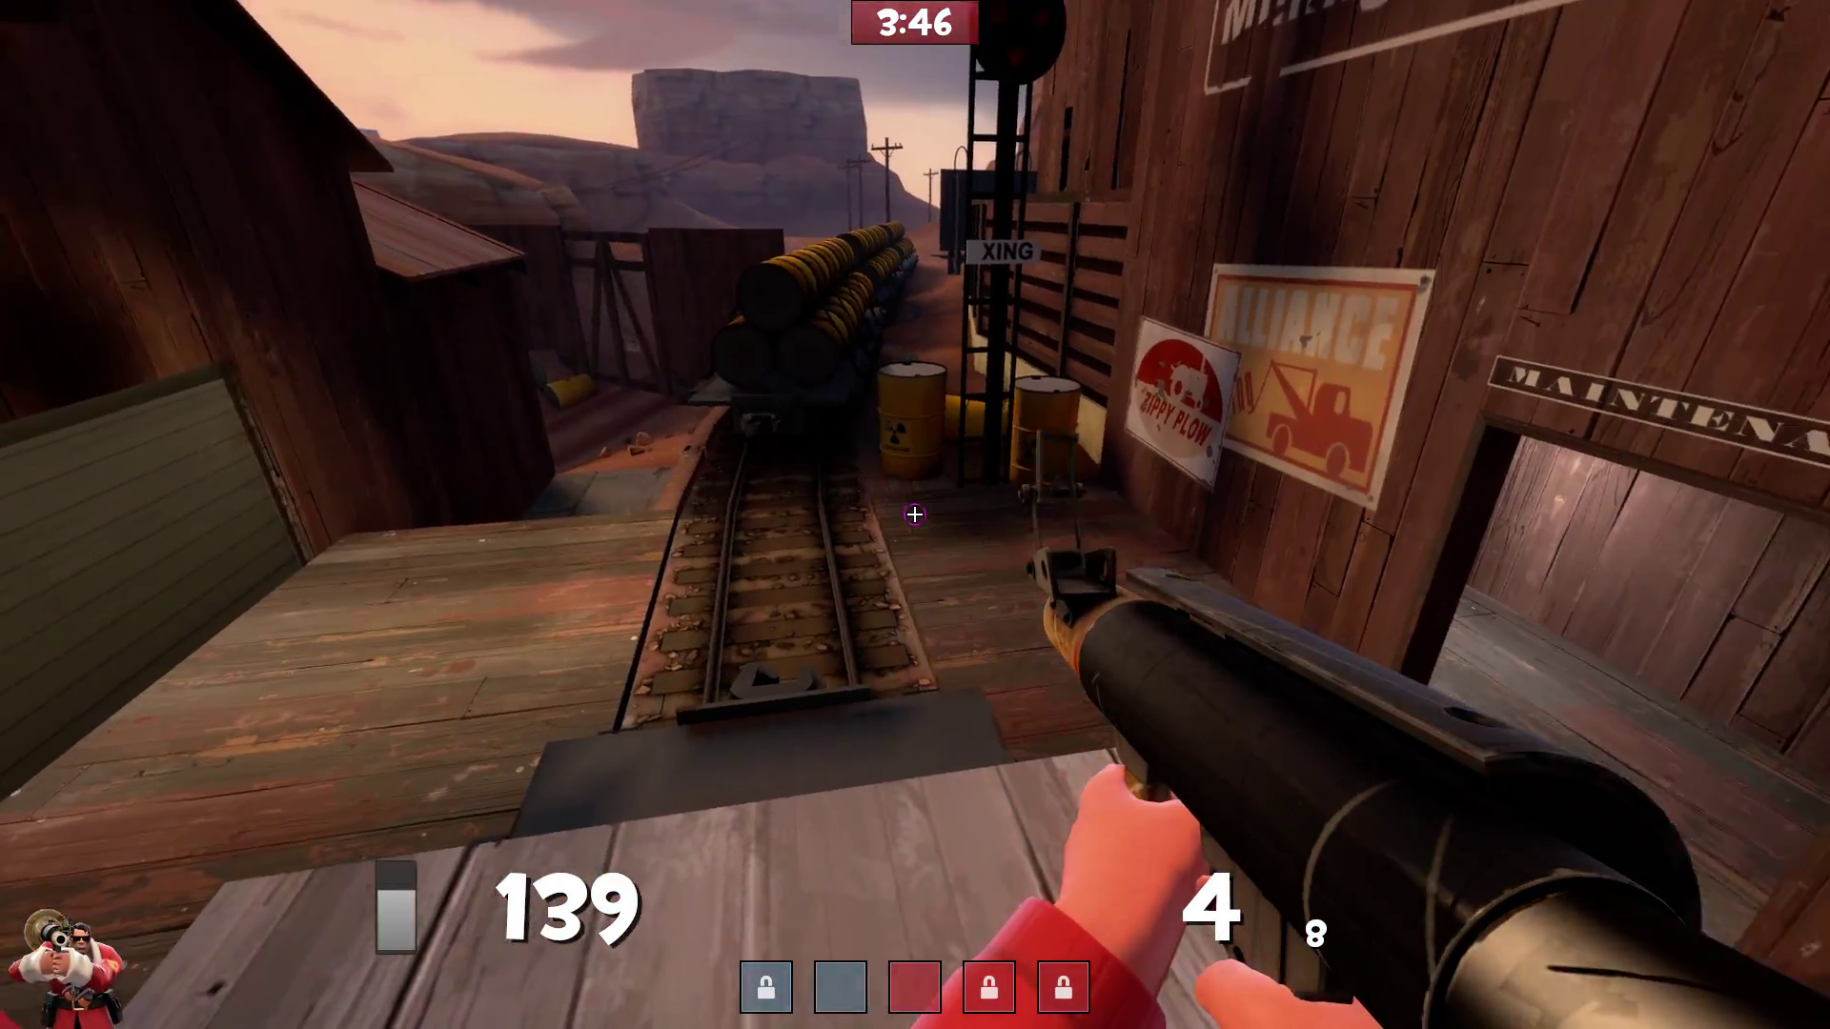
Fire a rocket beside the Maintenance doorway, cross the train cars, and rocket-jump toward the BLU building
click(914, 514)
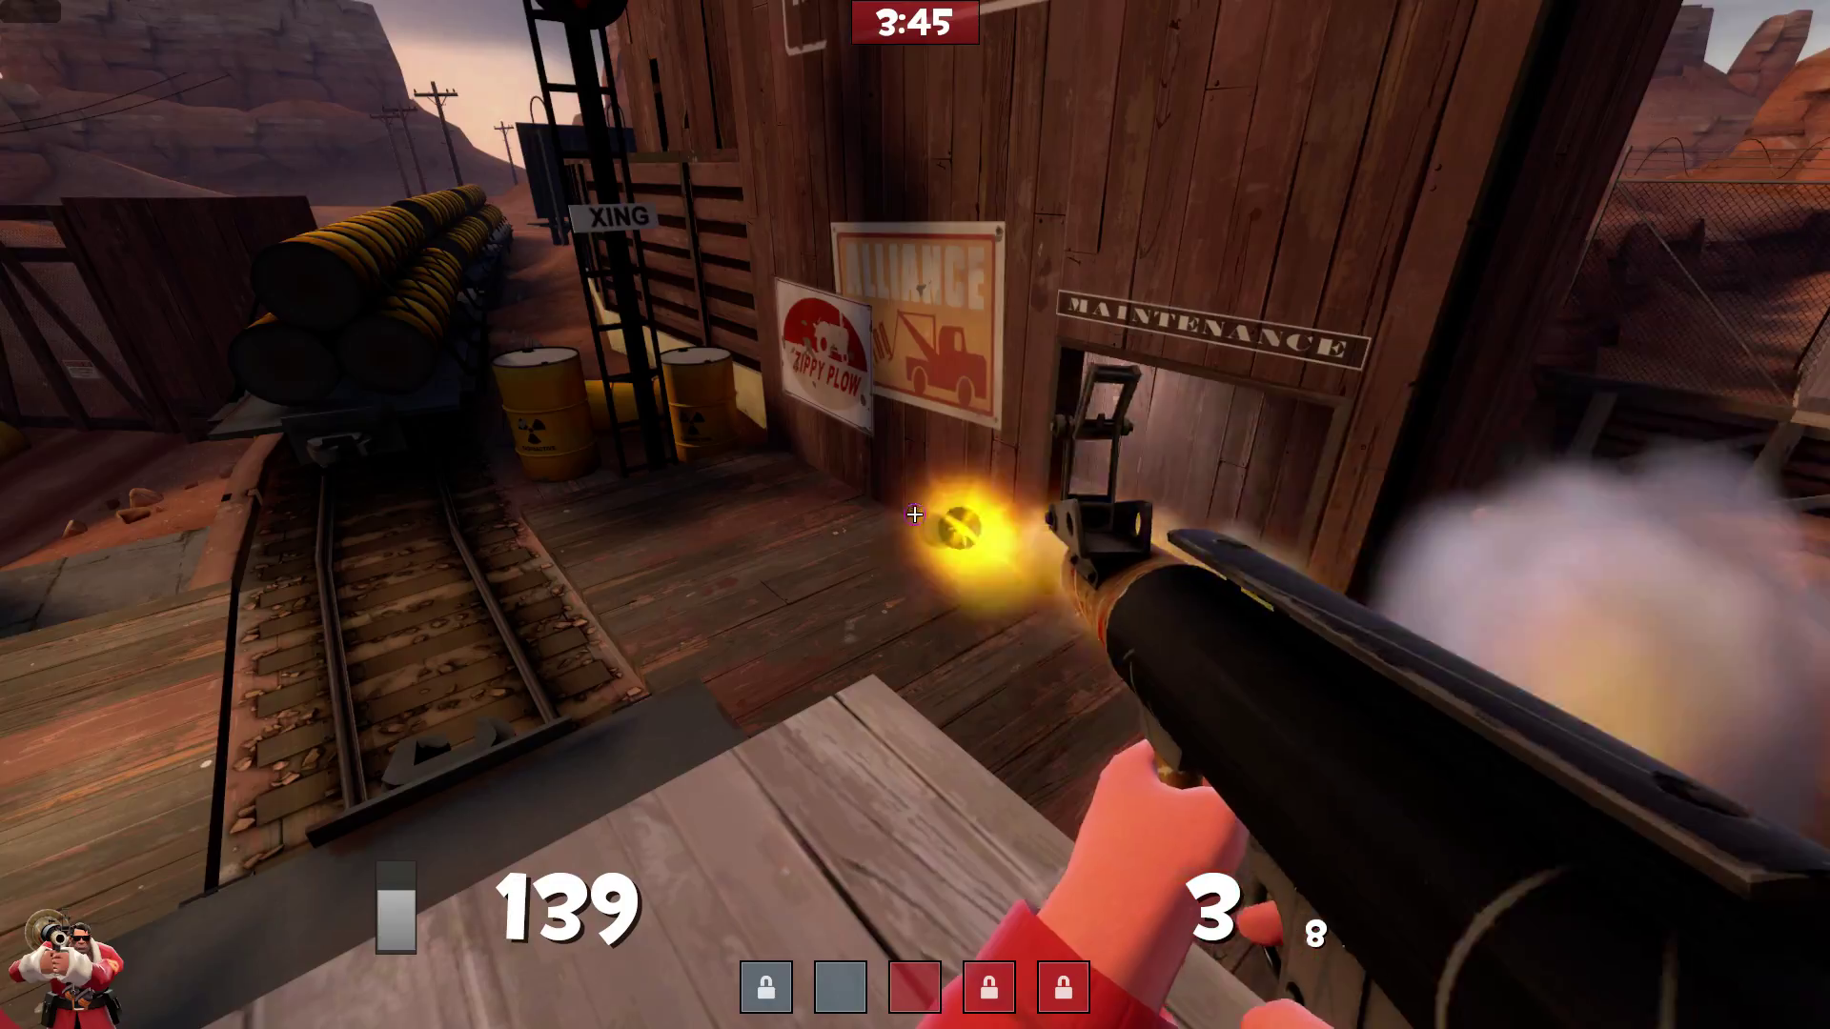
key(w)
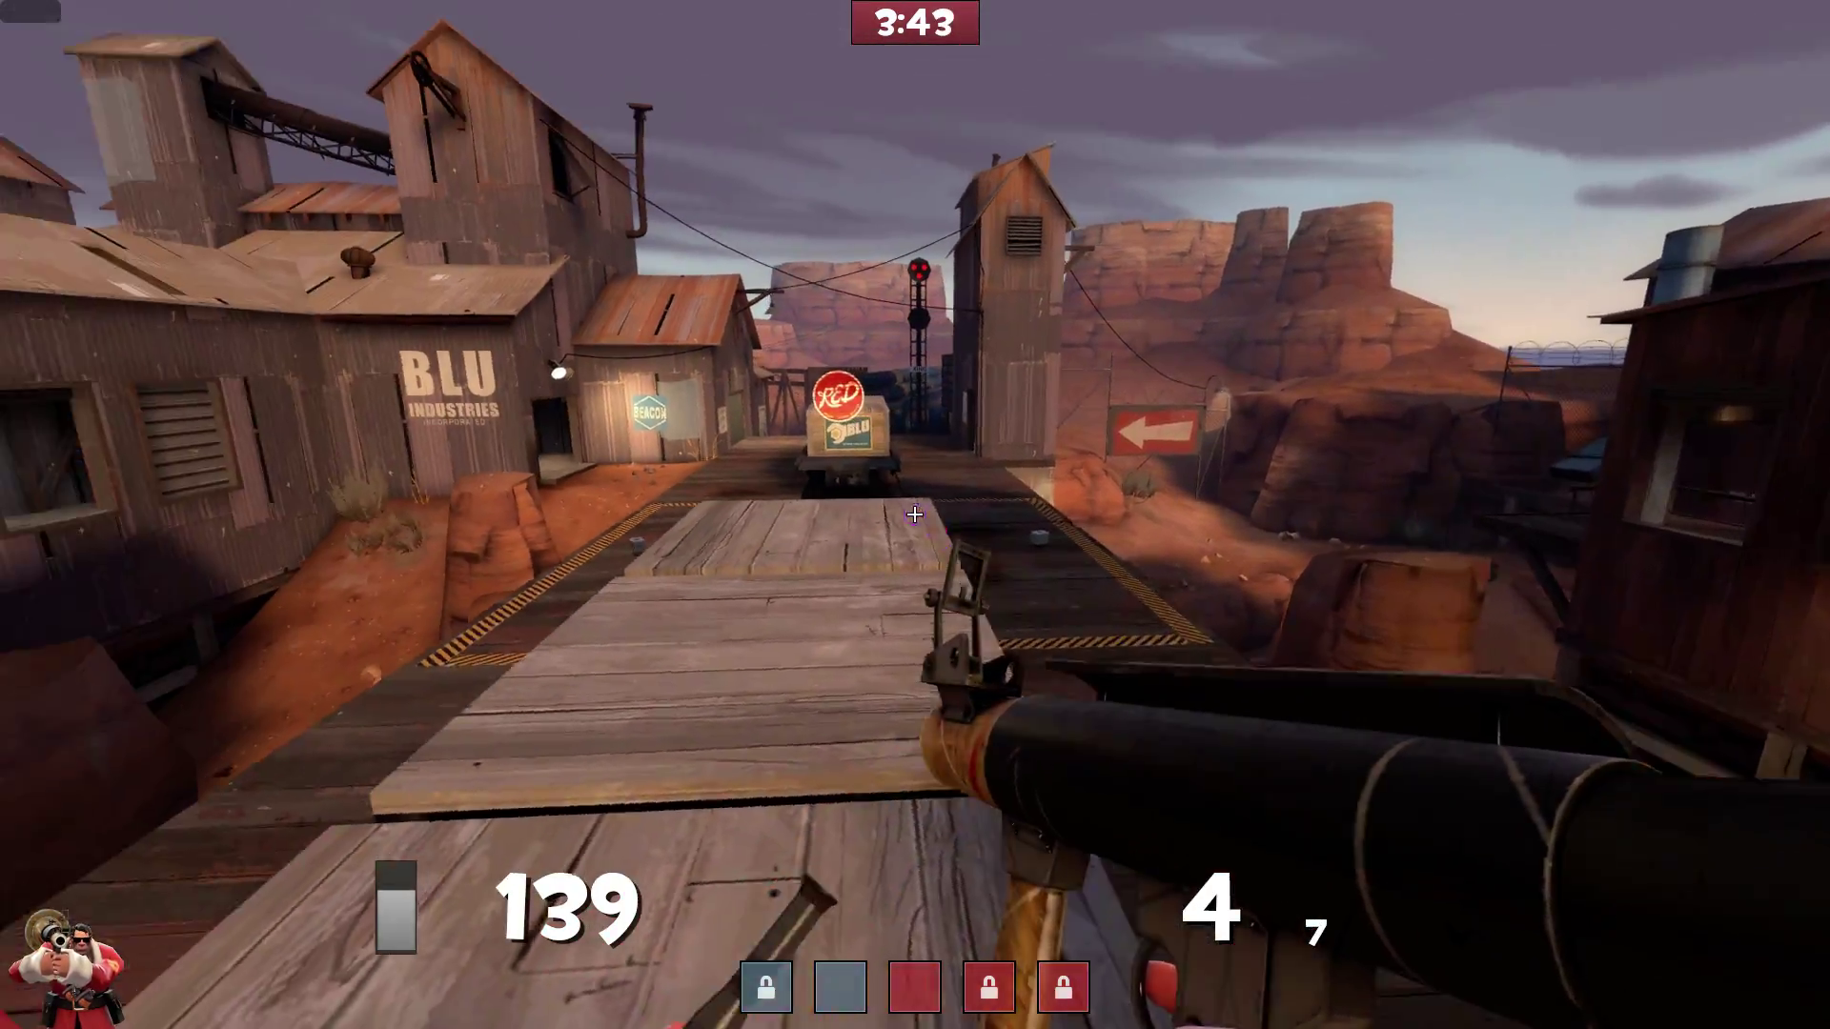
key(w)
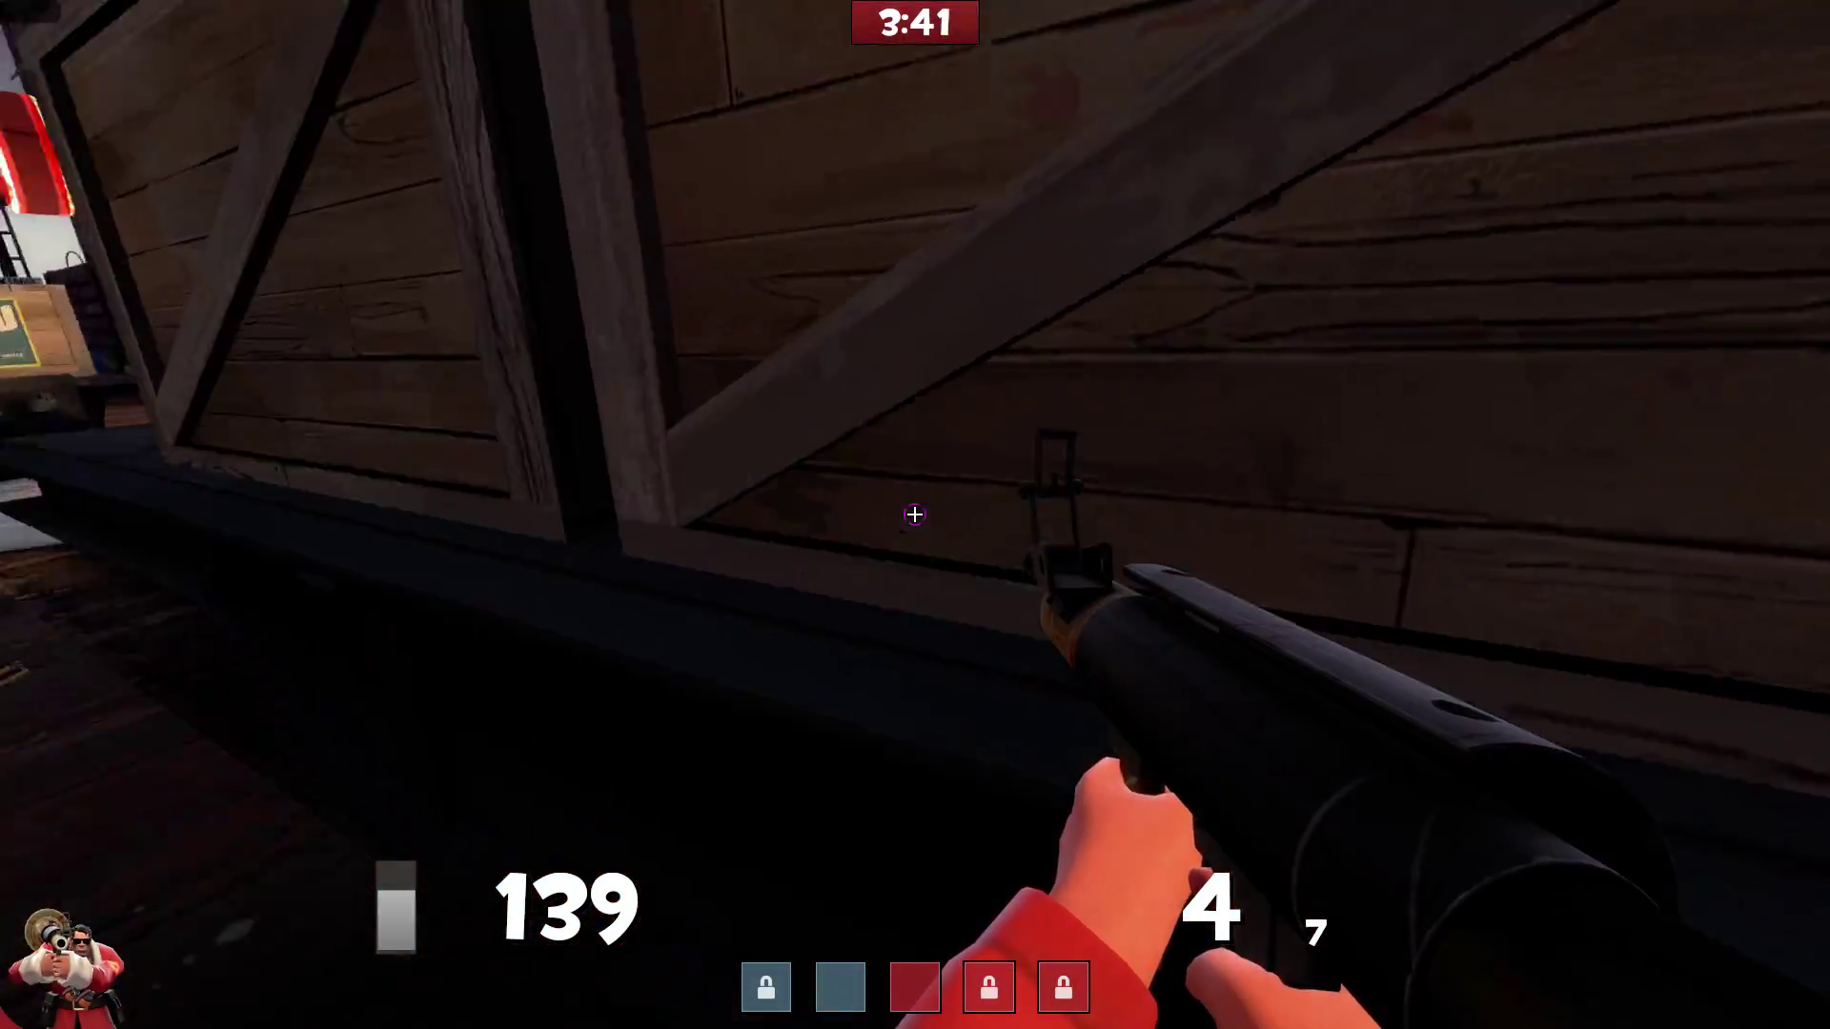
click(914, 515)
click(914, 515)
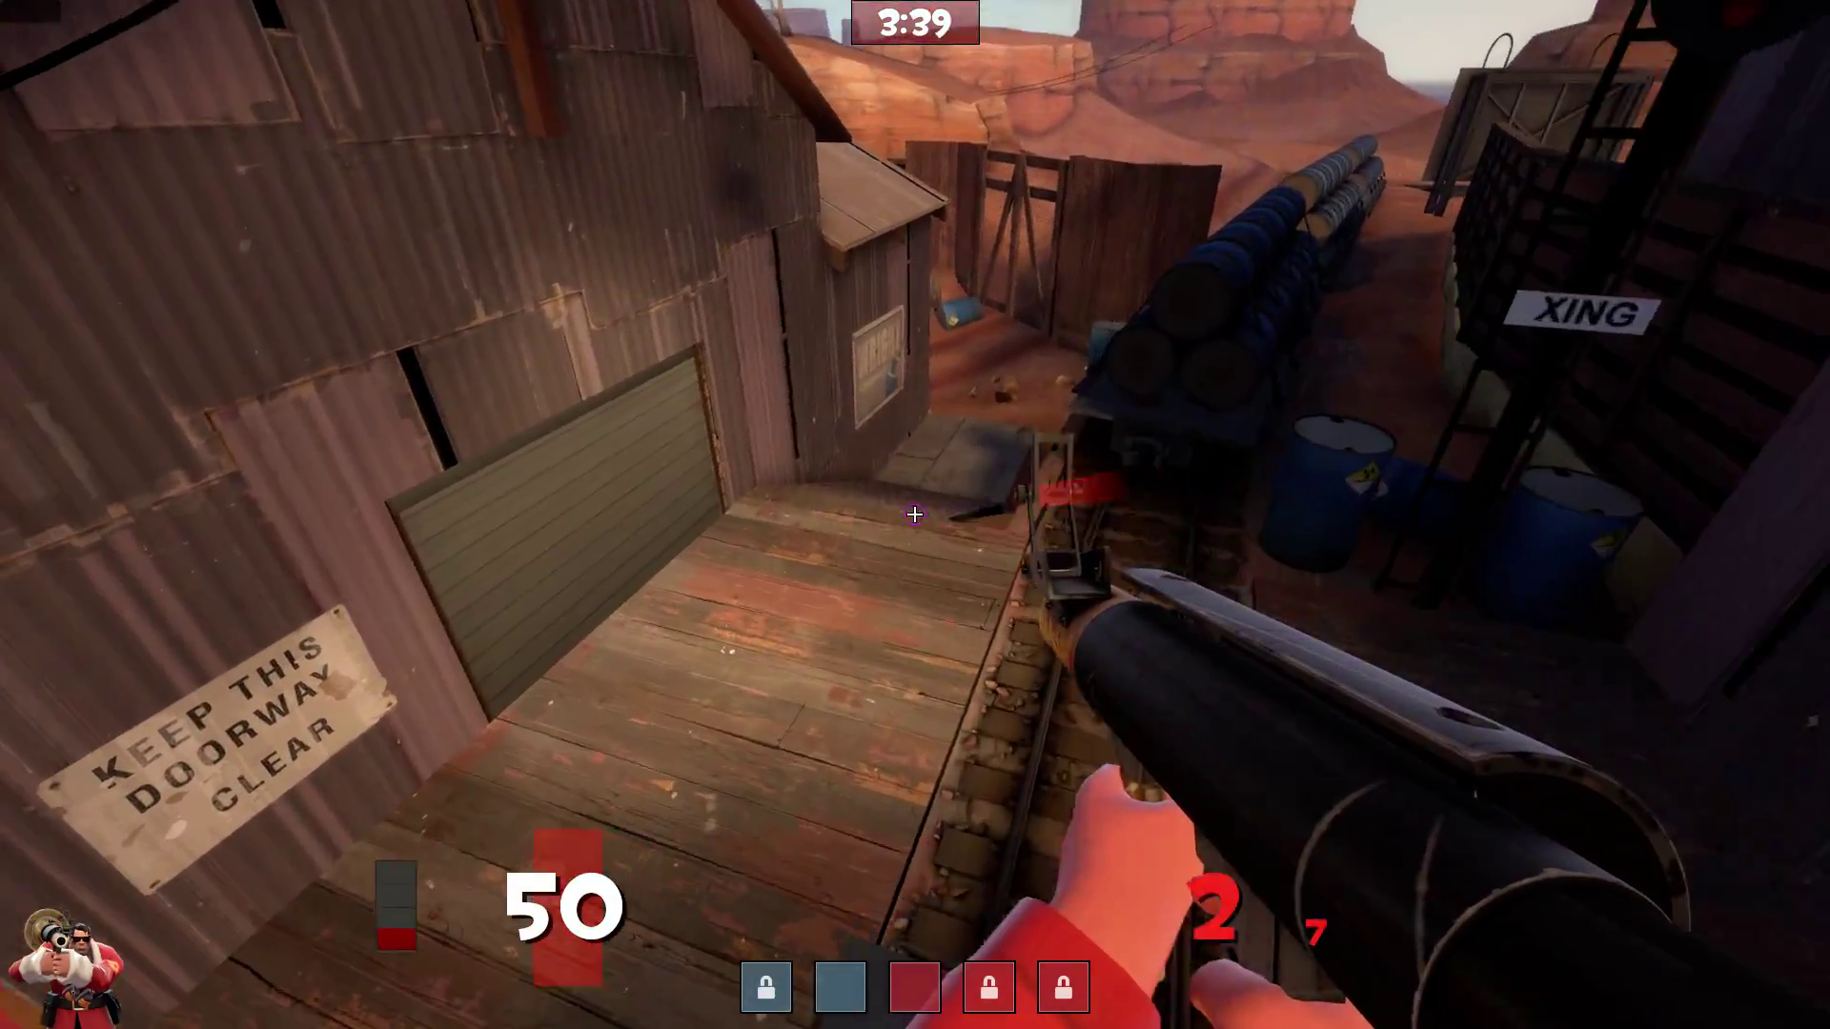
Switch to the Soldier's melee weapon, collect the health kit inside the BLU building, and return to the exit with the rocket launcher
key(3)
key(w)
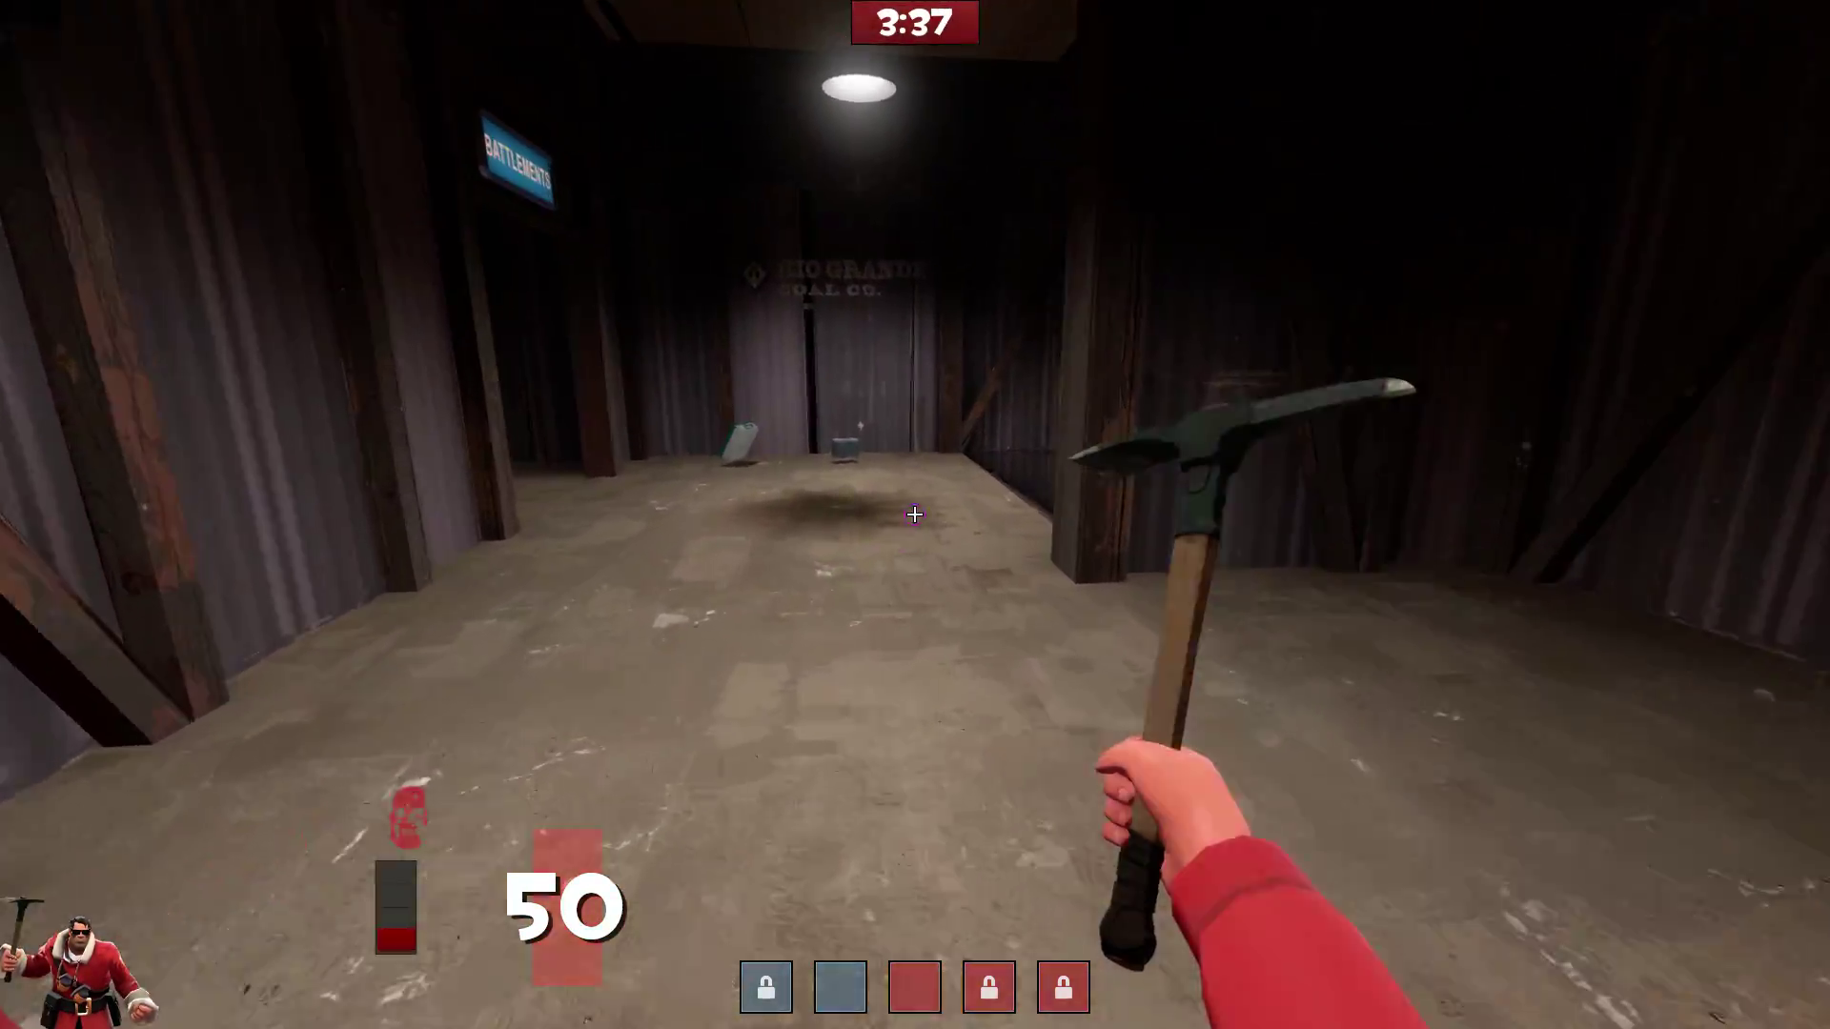
key(w)
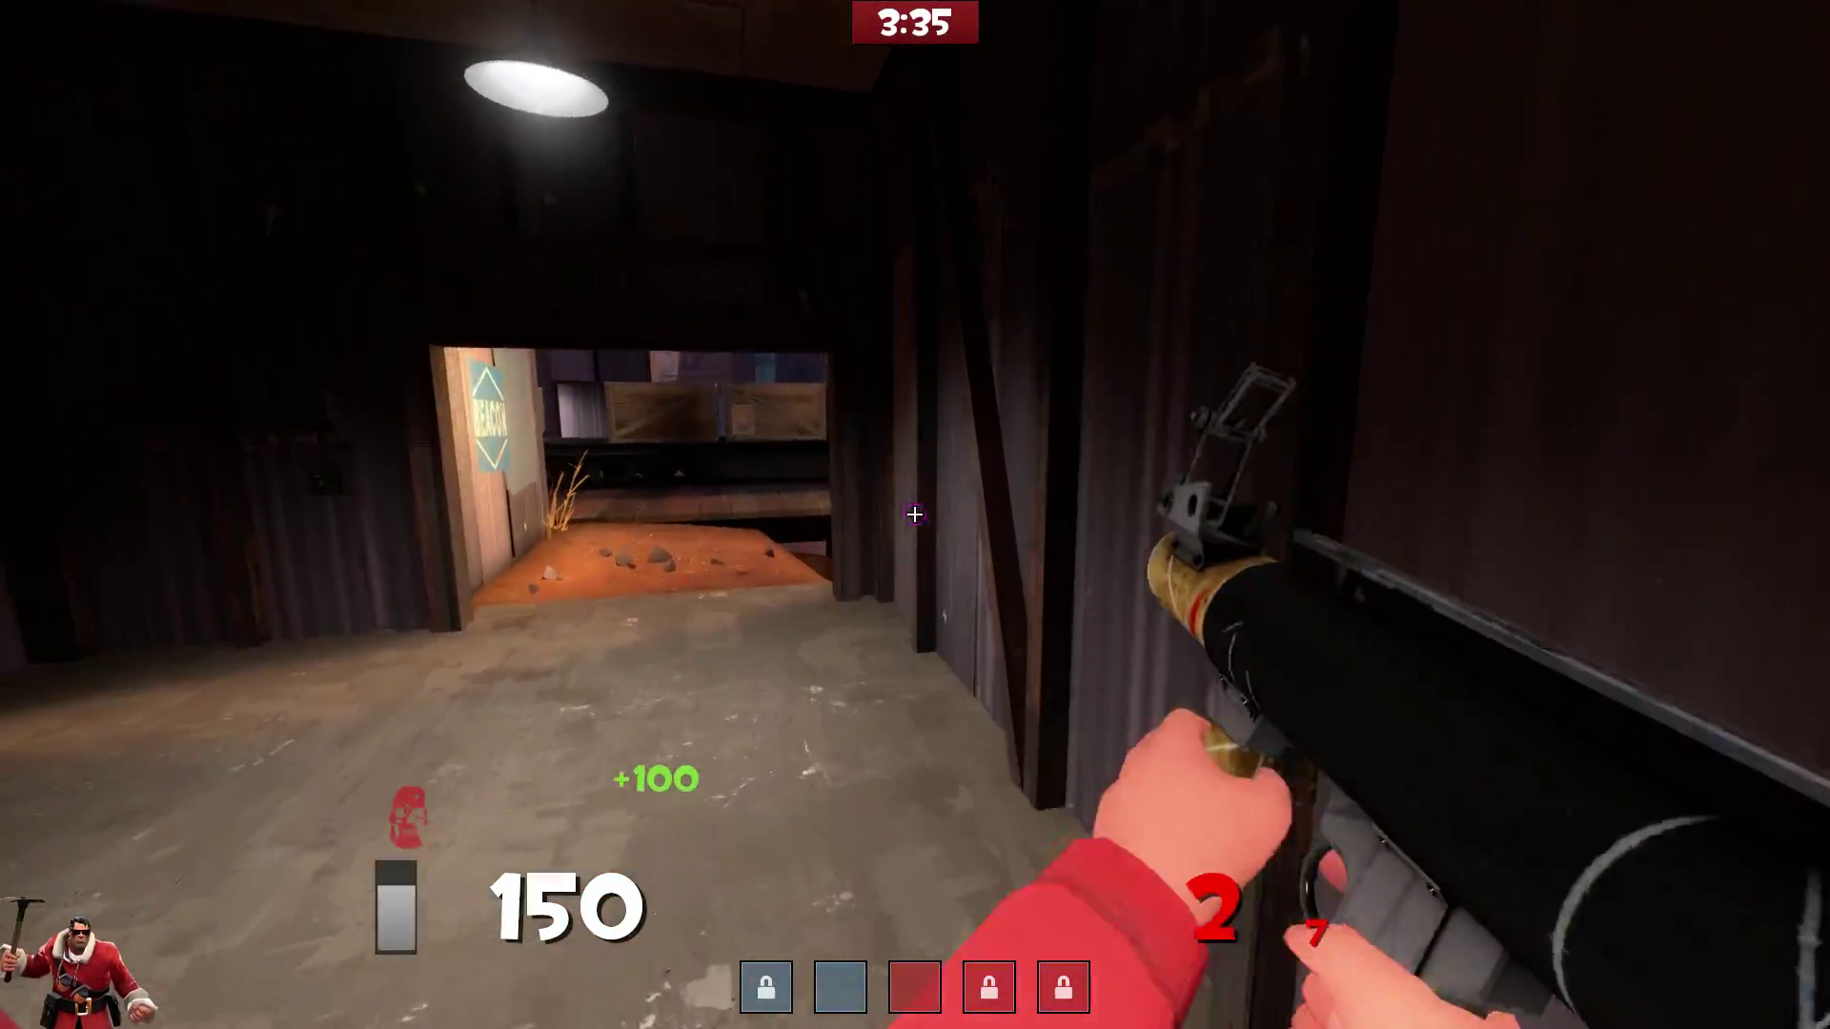
key(w)
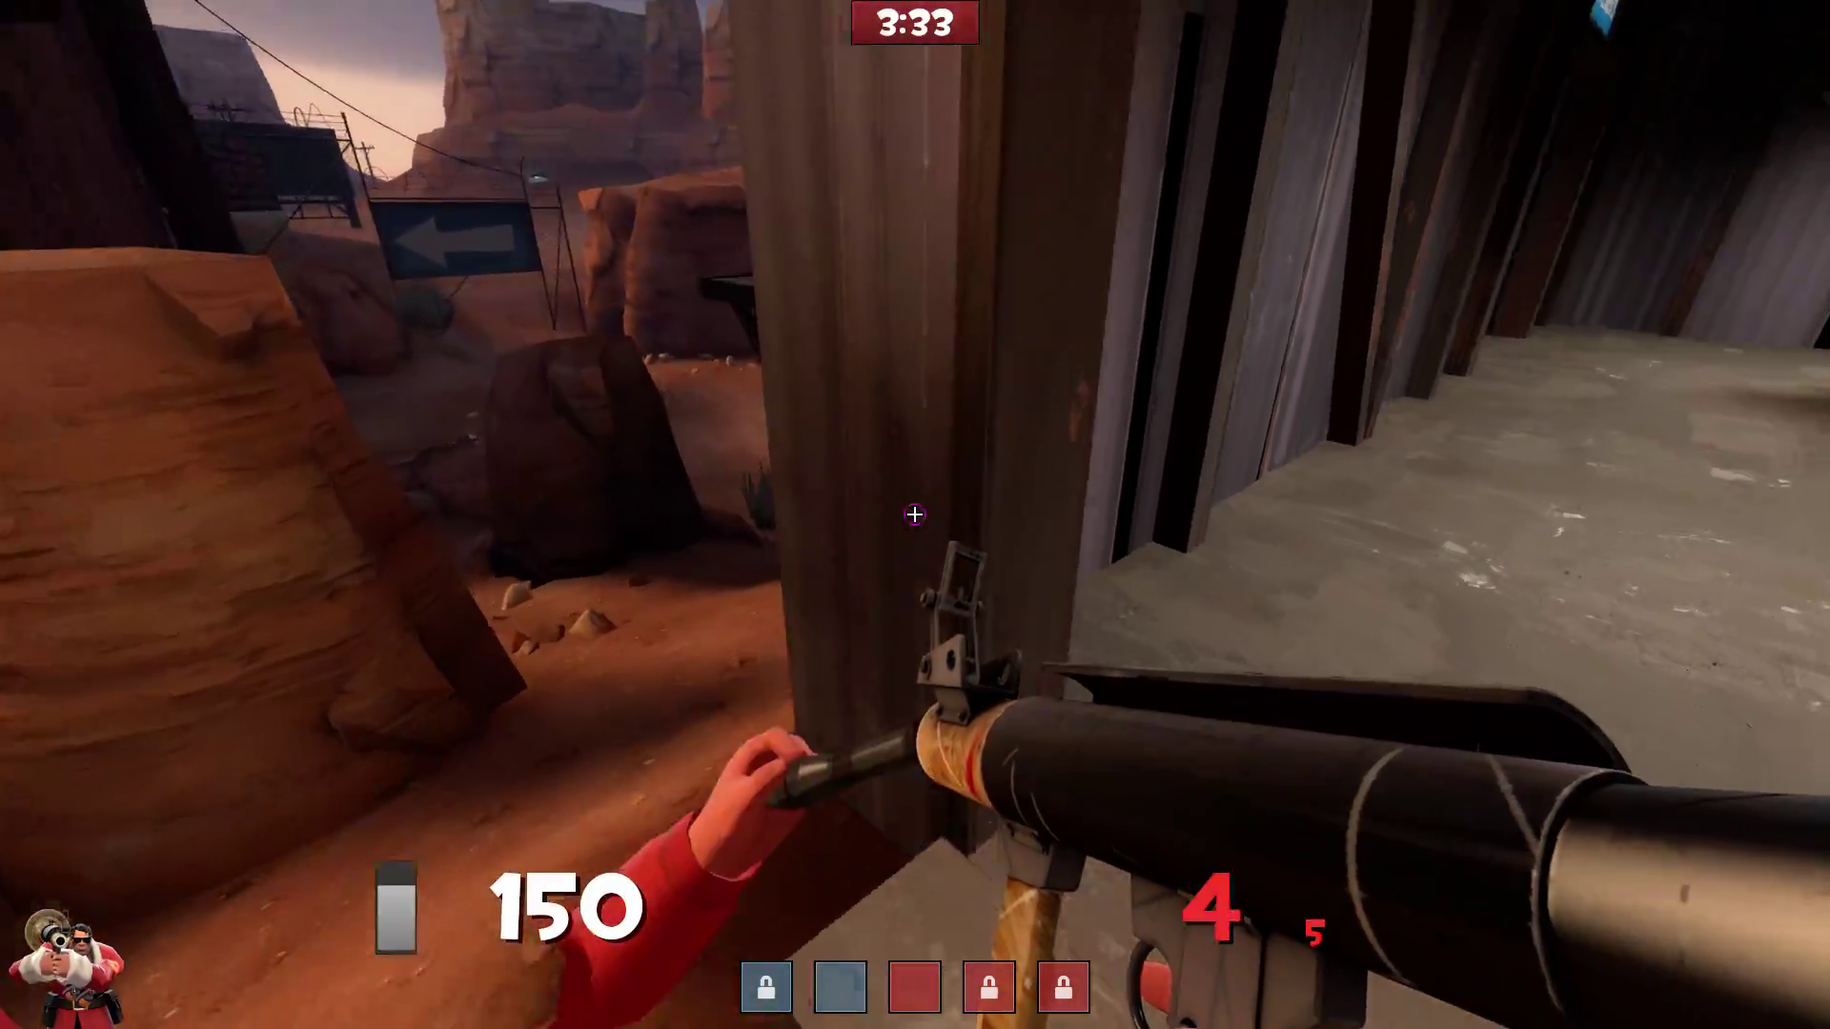
Rocket-jump across to the RED building, collect its health kit with the melee weapon out, and return to the doorway
click(914, 515)
key(w)
click(914, 514)
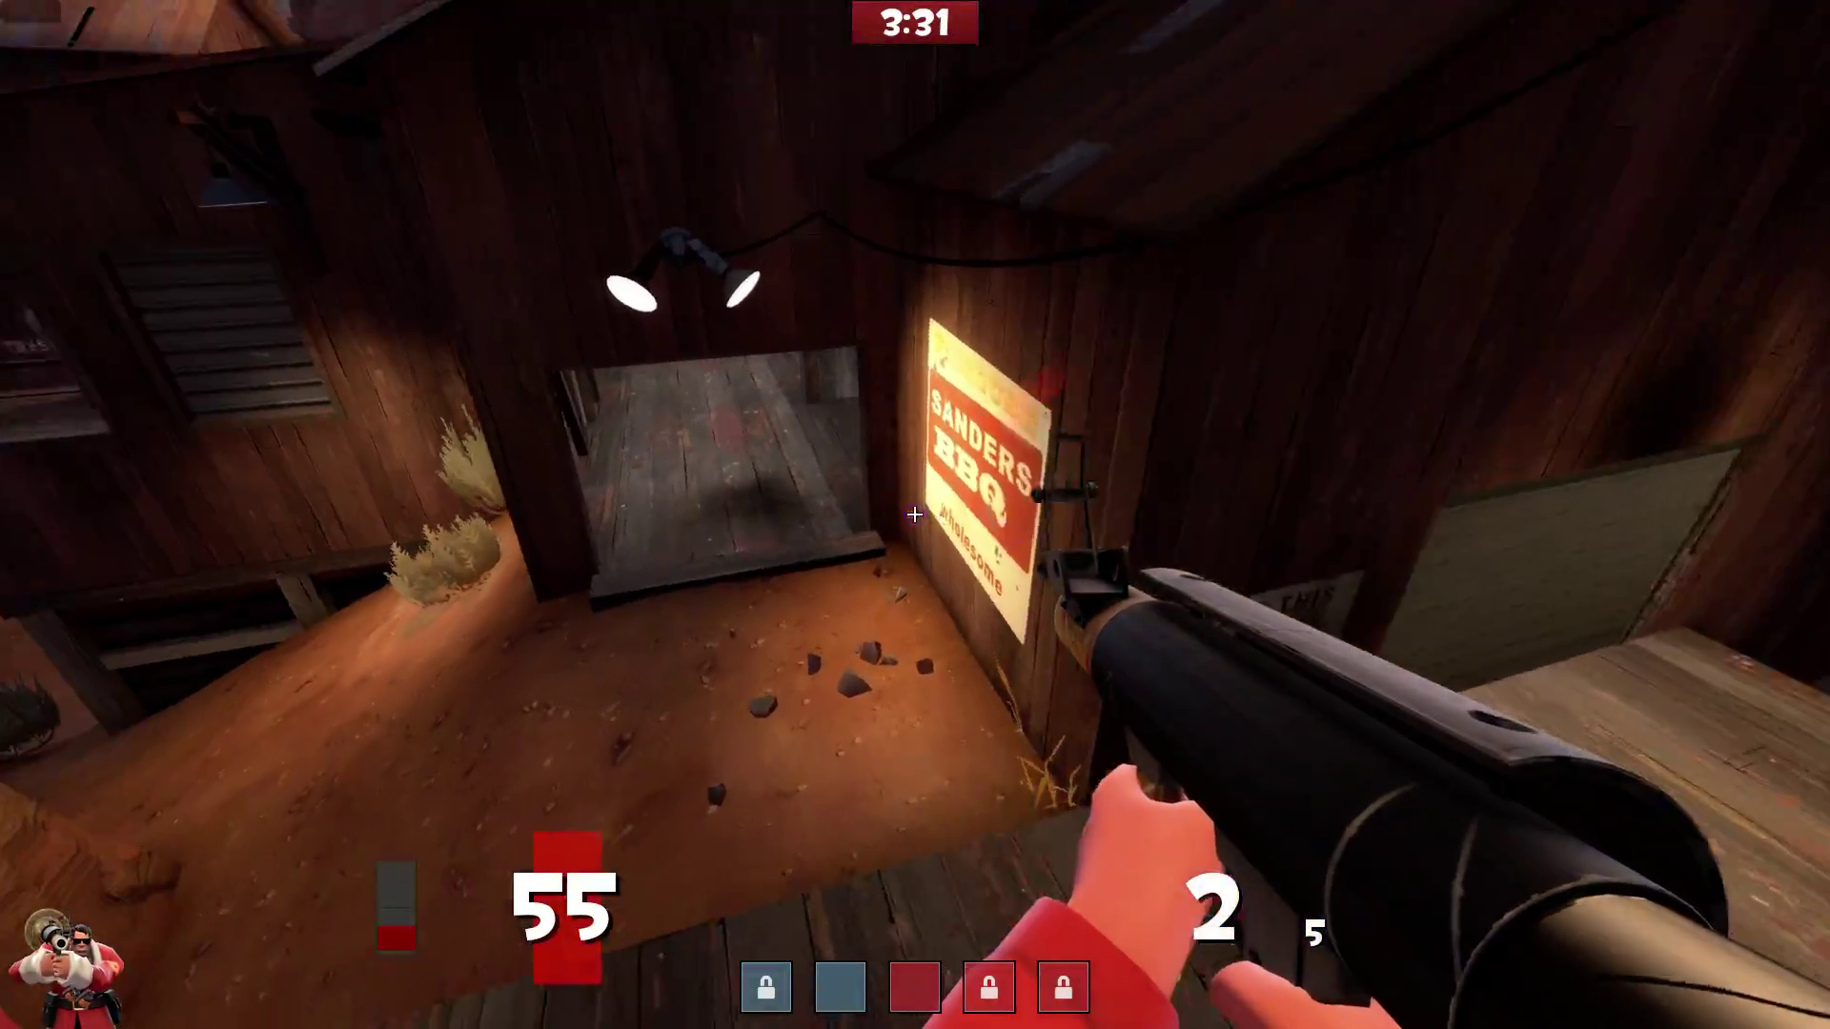
key(3)
key(w)
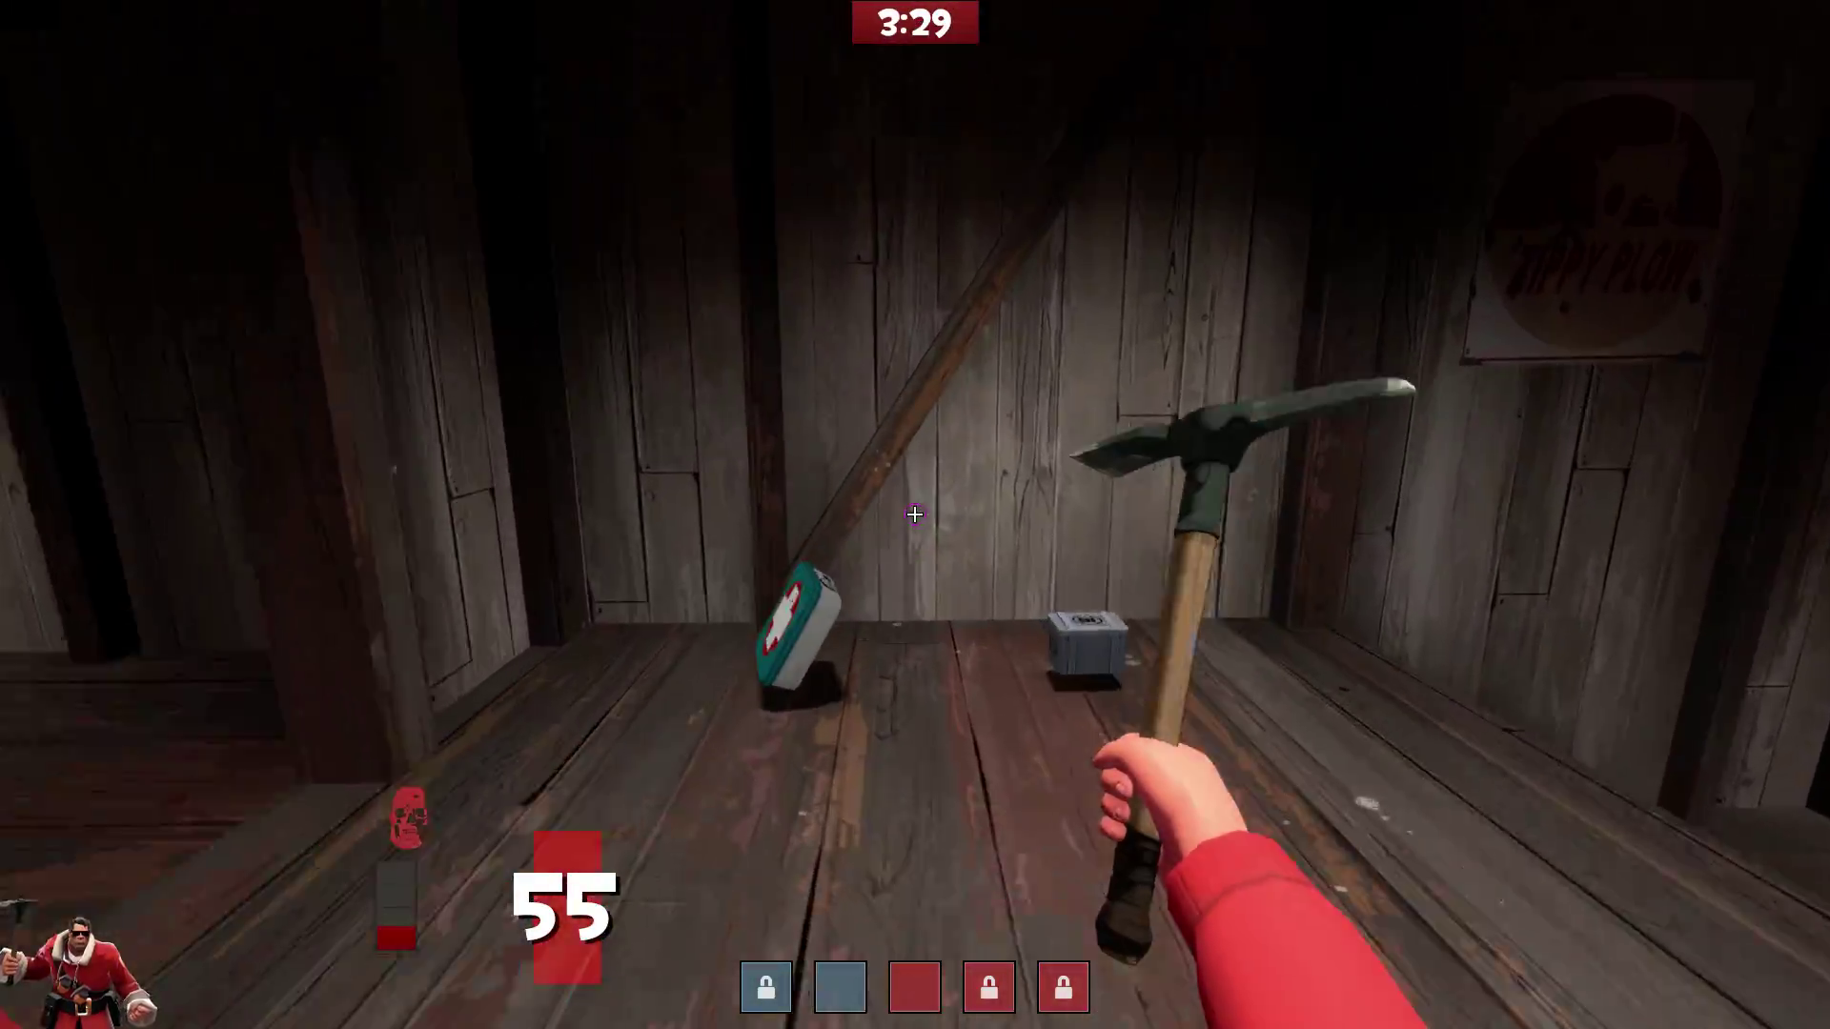
key(w)
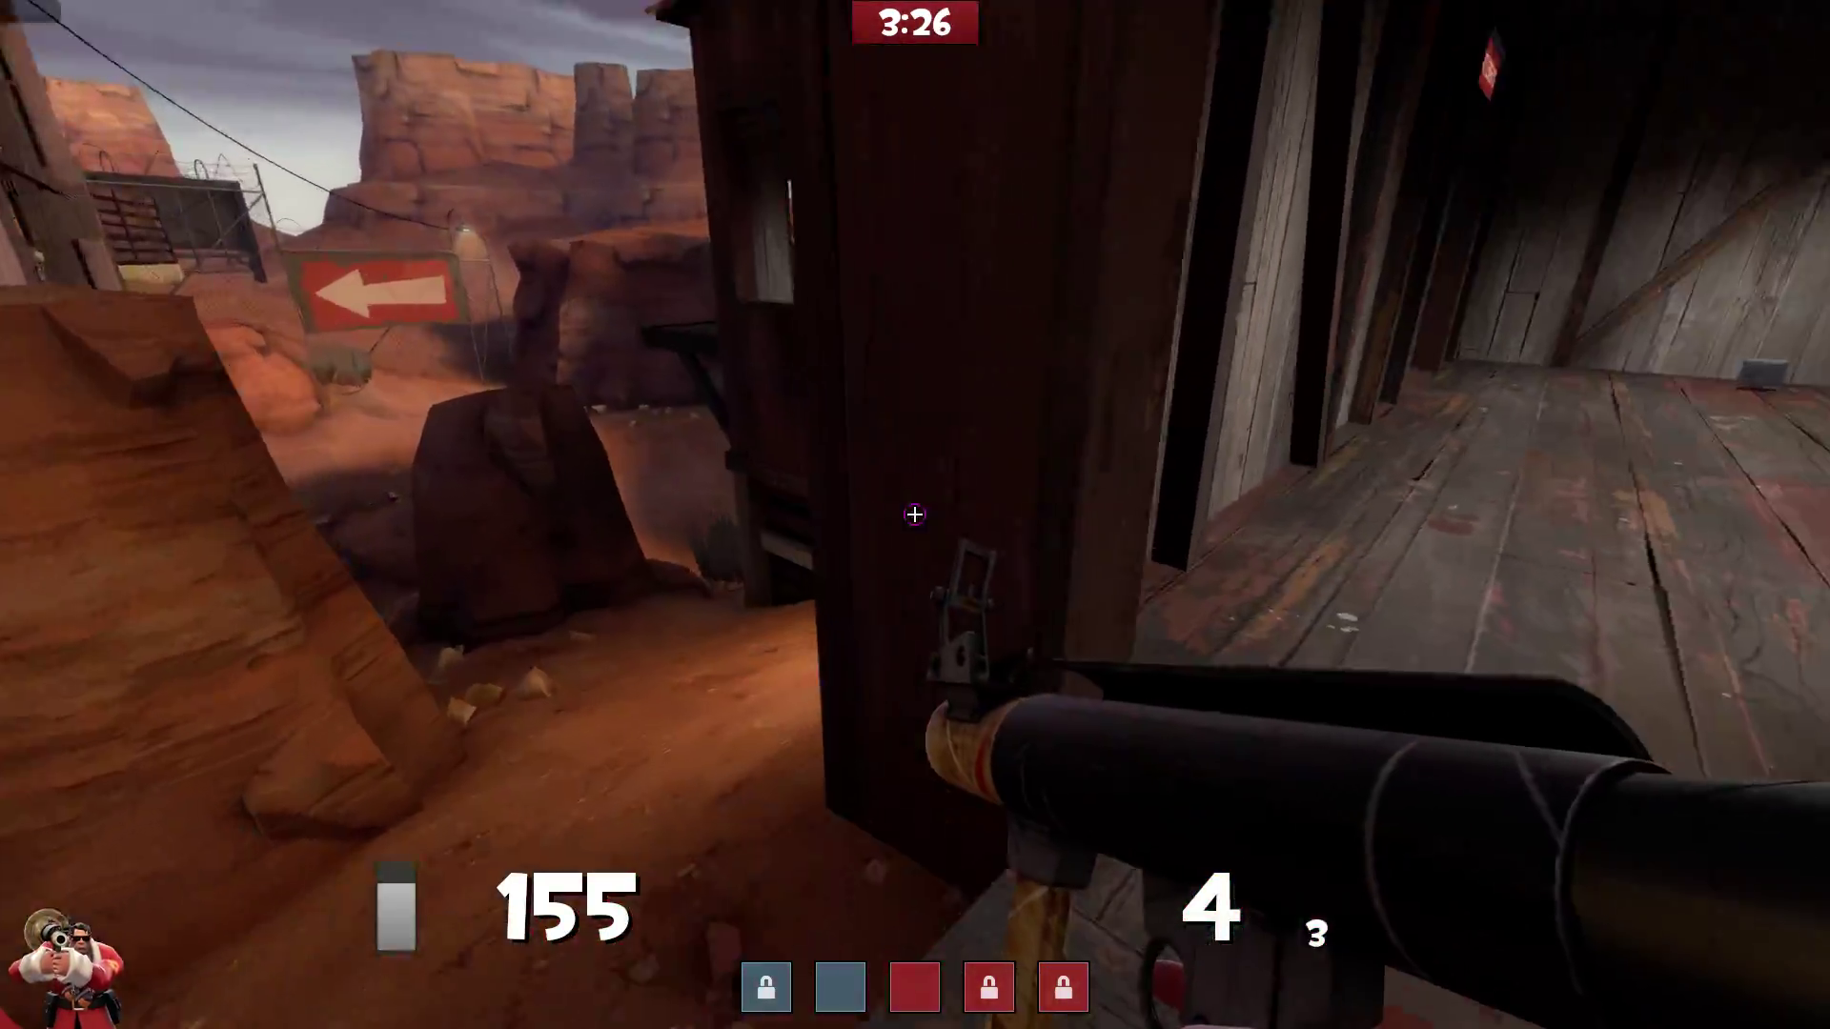
Rocket-jump back to the BLU building, collect its health kit with the melee weapon out, and switch back to the rocket launcher
click(914, 515)
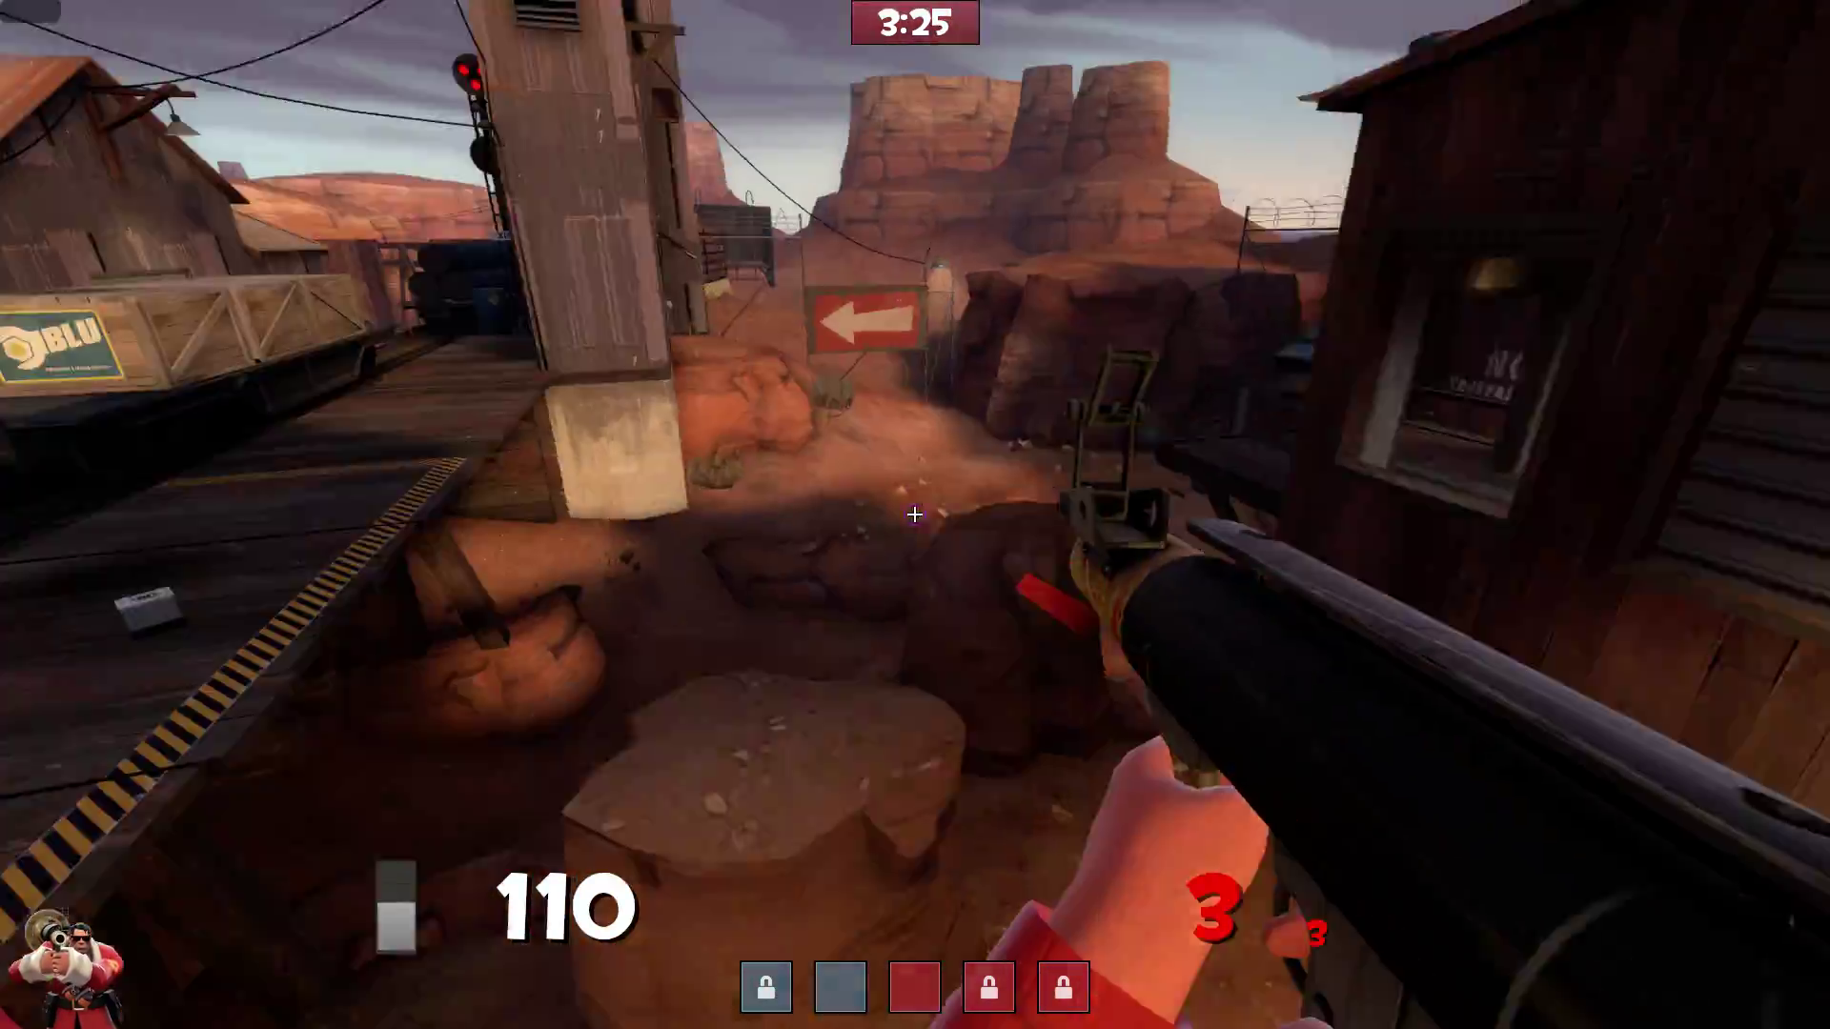
click(914, 515)
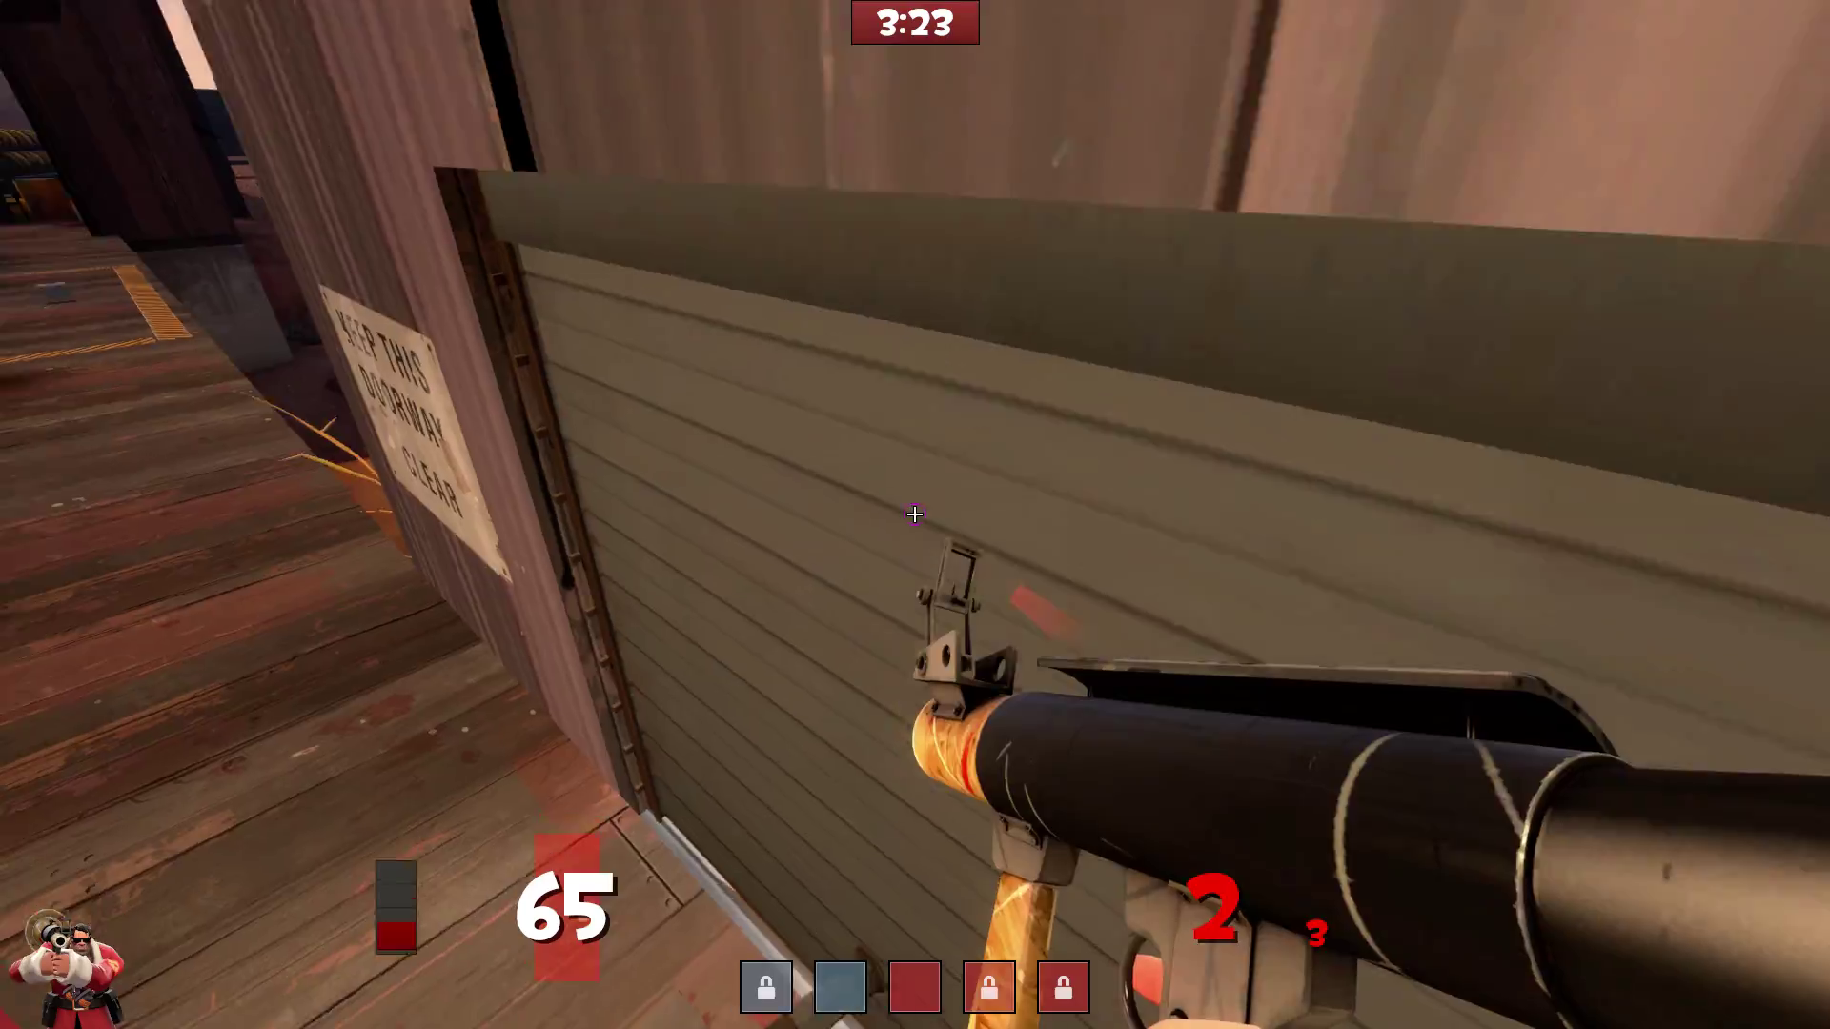
key(3)
key(w)
key(w)
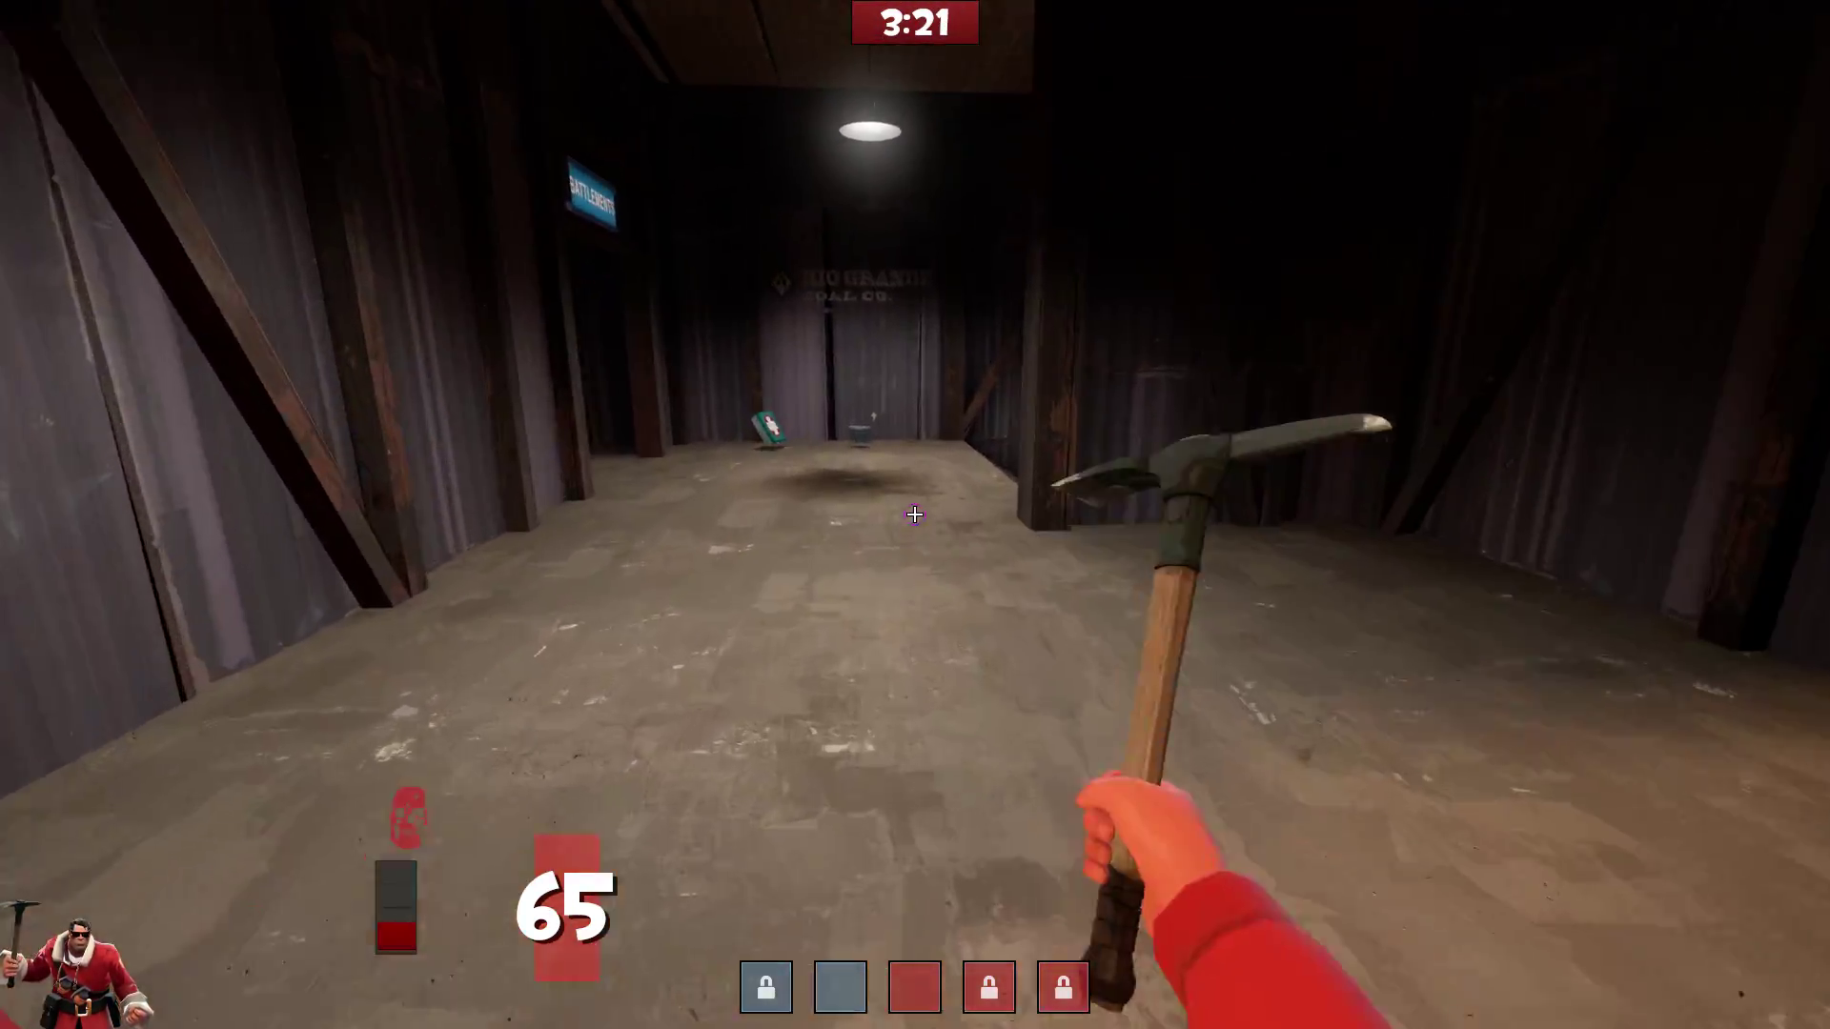
key(w)
key(1)
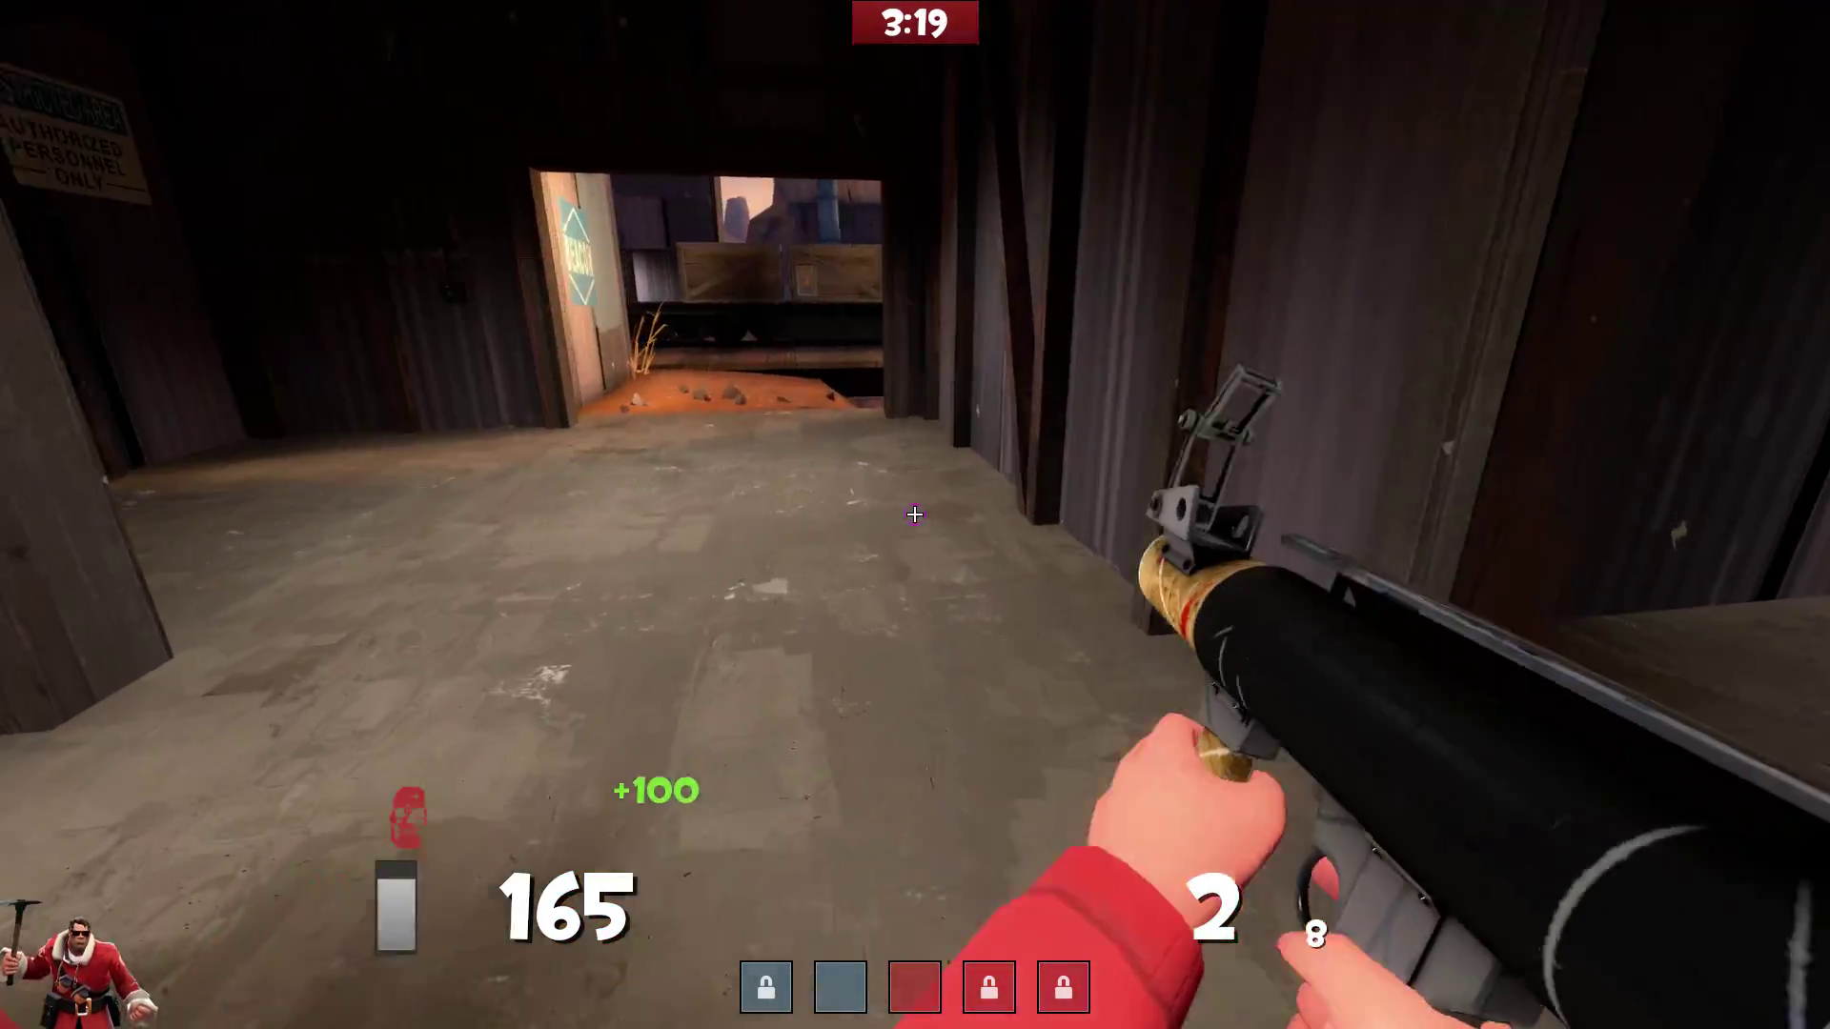
Move the Soldier to the BLU building's exit and rocket-jump over the wooden train car toward the RED side
key(w)
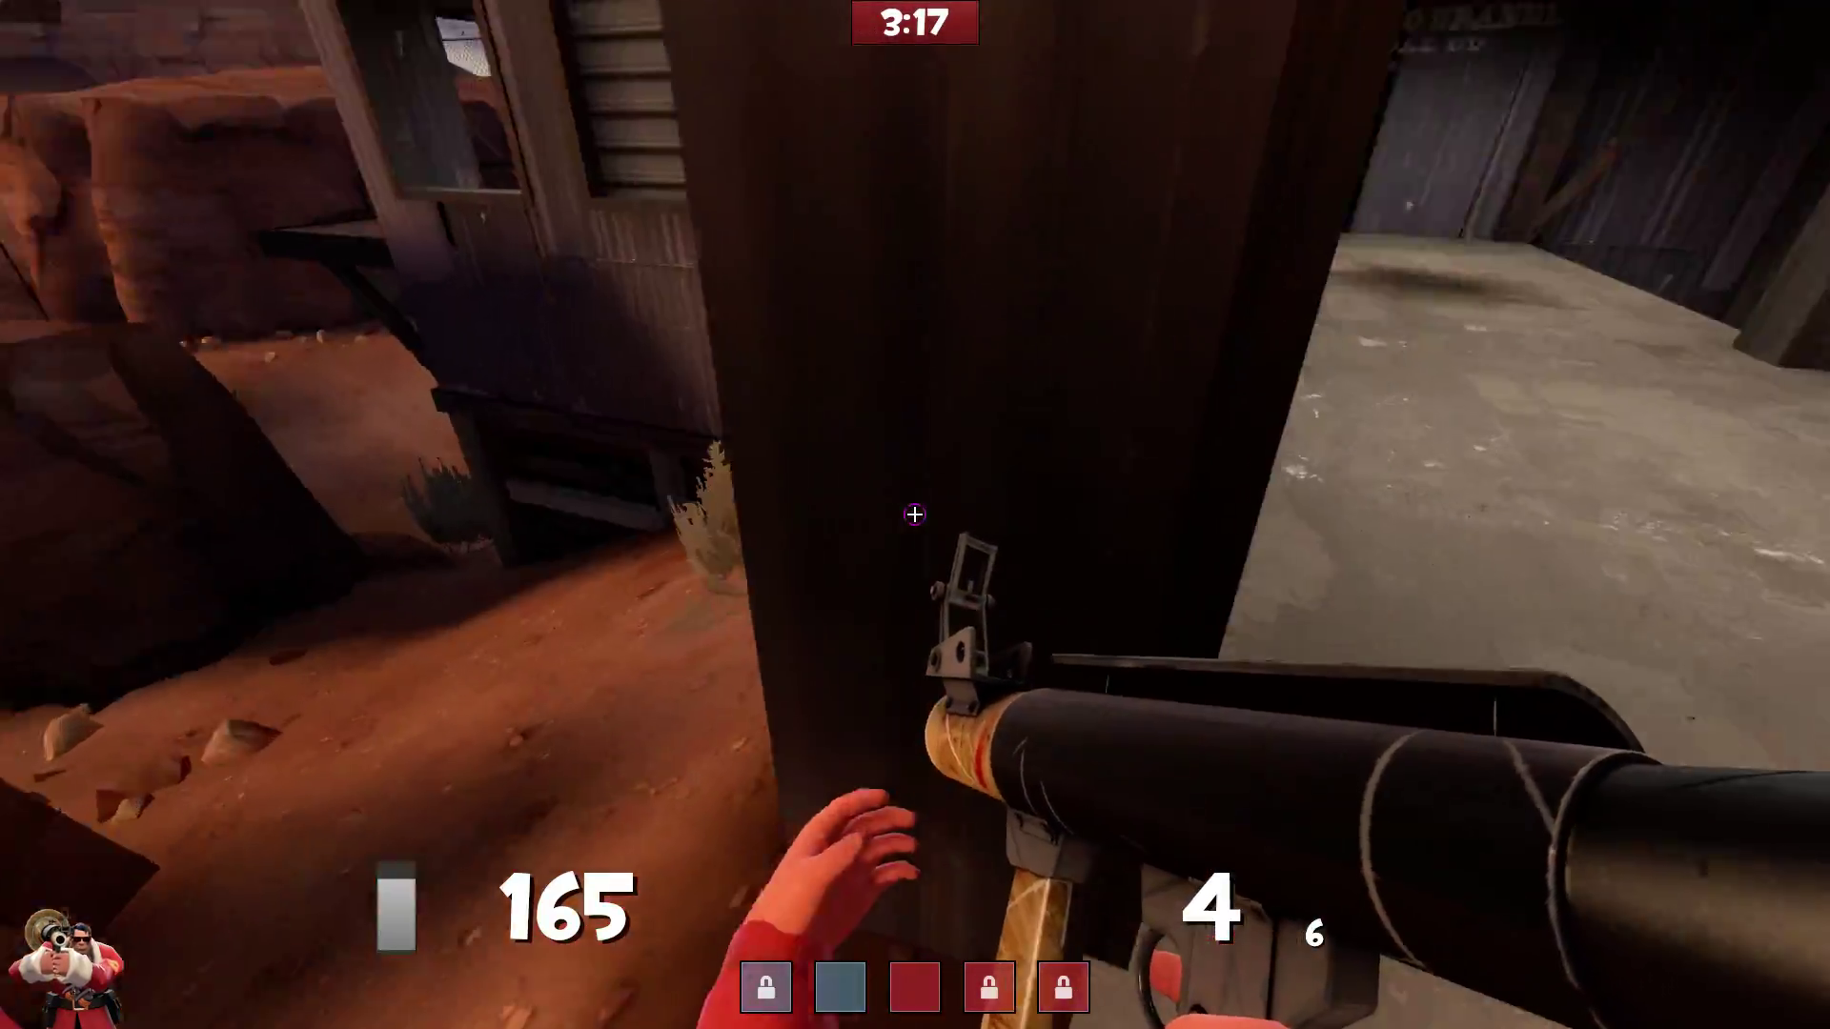
click(915, 515)
key(w)
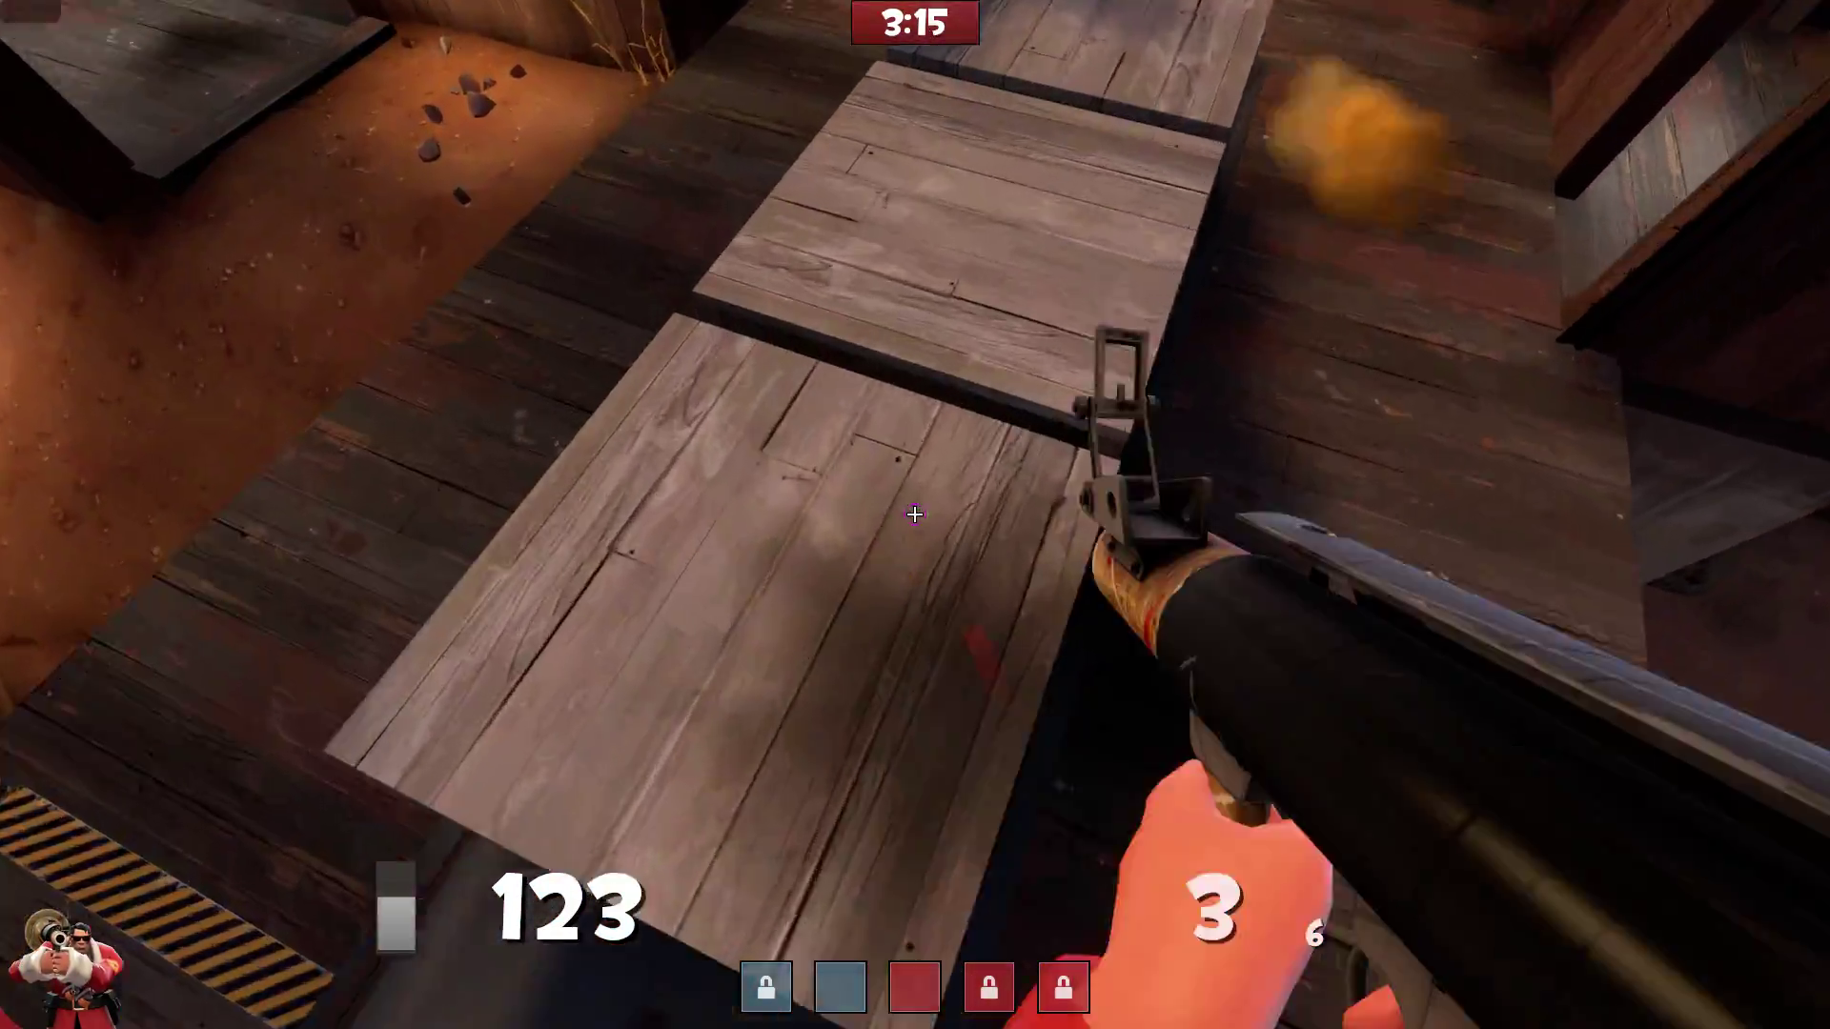